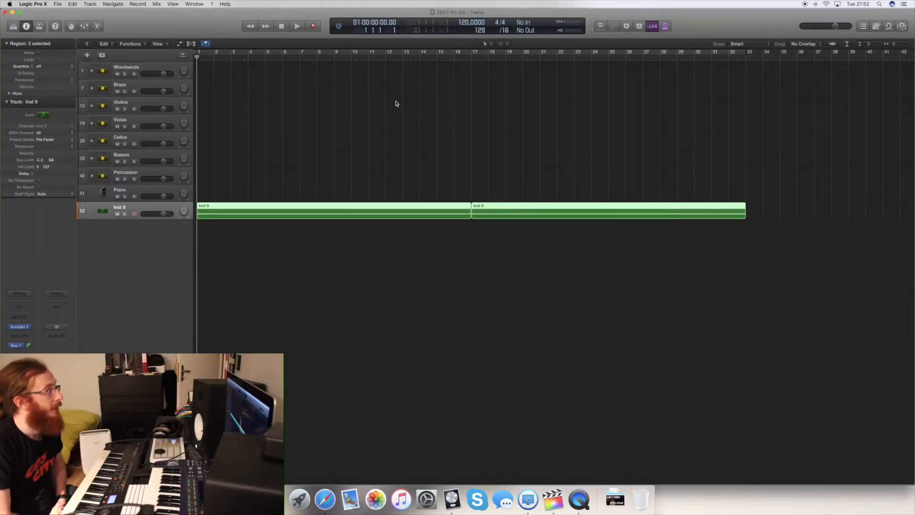
Show the mixer and look through the tracks inside the Woodwinds and Brass track stacks.
click(137, 68)
click(129, 191)
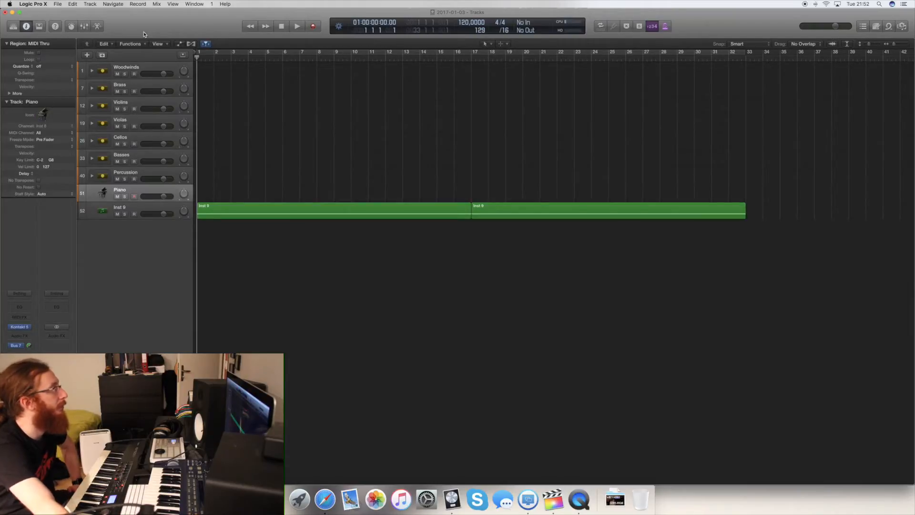
click(130, 72)
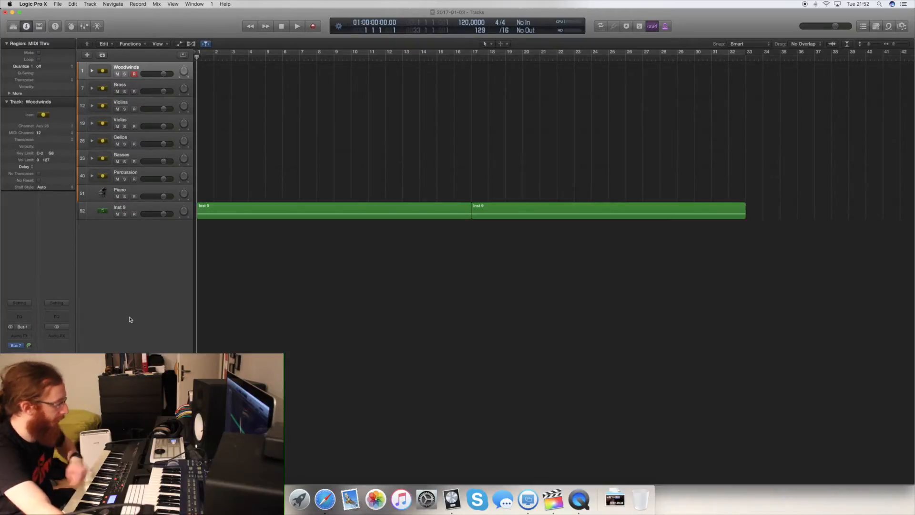
key(x)
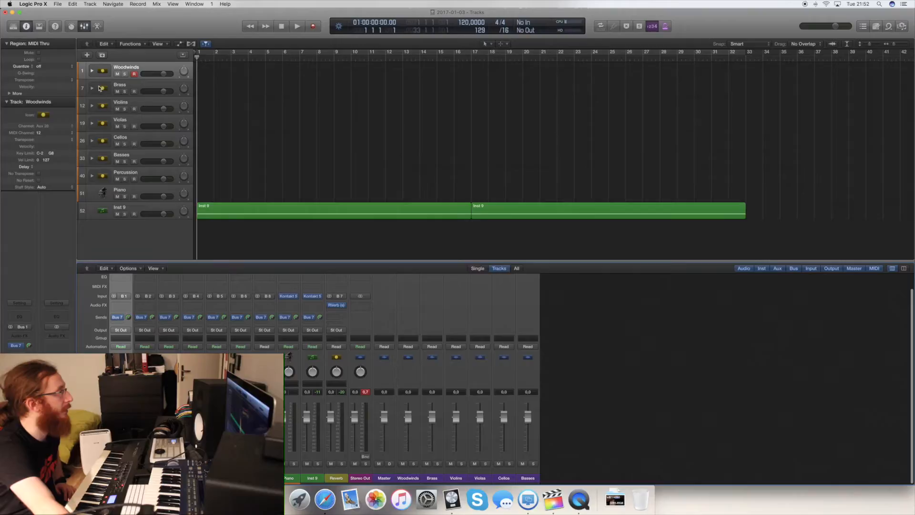
click(92, 70)
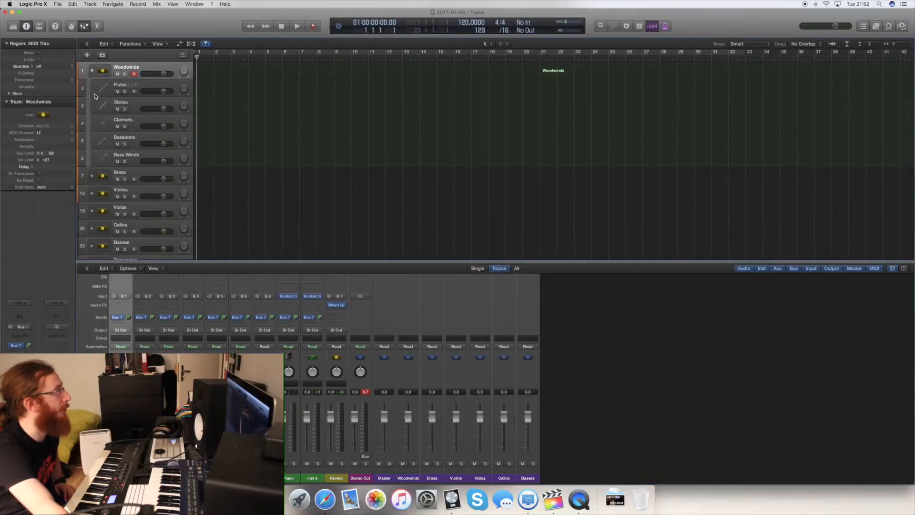
click(92, 176)
click(92, 176)
click(92, 71)
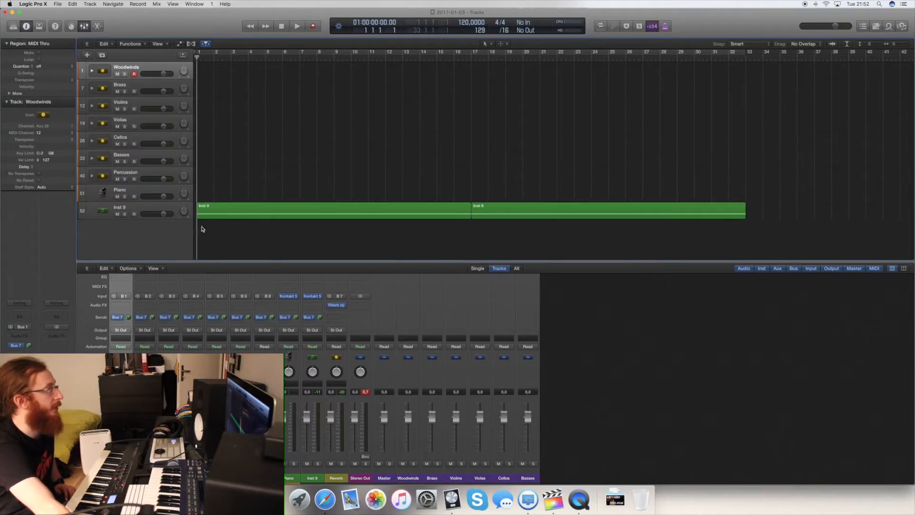
Select the Inst 9 track and examine its Action Strings phrase in the Kontakt instrument.
click(137, 208)
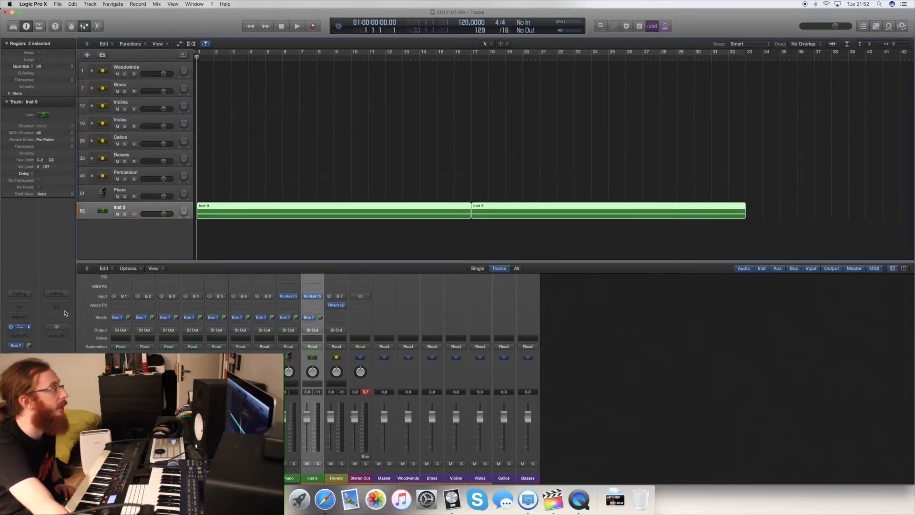
scroll(459, 209, down, 1)
mouse_move(585, 253)
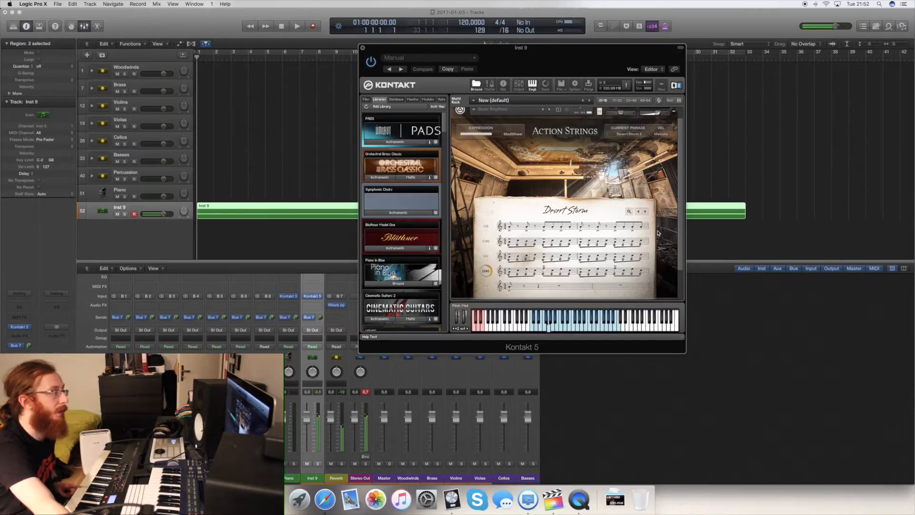
click(362, 48)
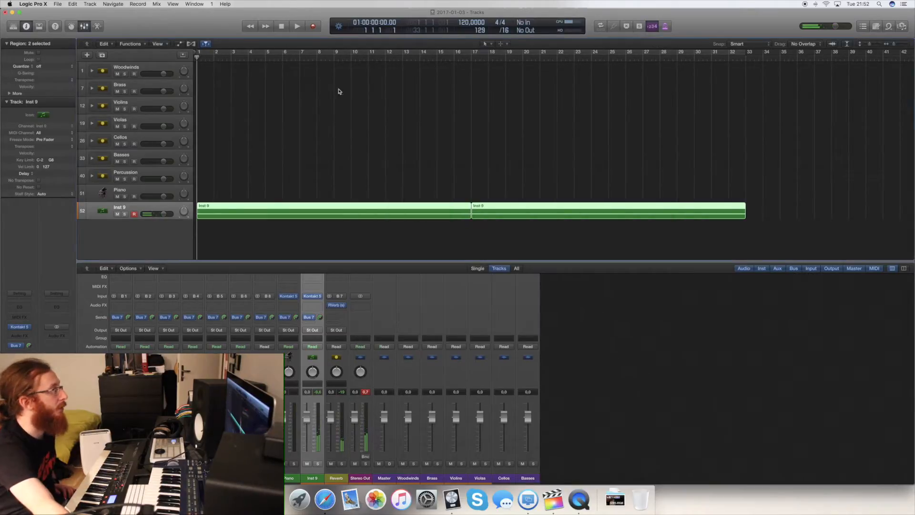
Play the Inst 9 string regions from bar 1, stop, and return the playhead to the start.
click(296, 27)
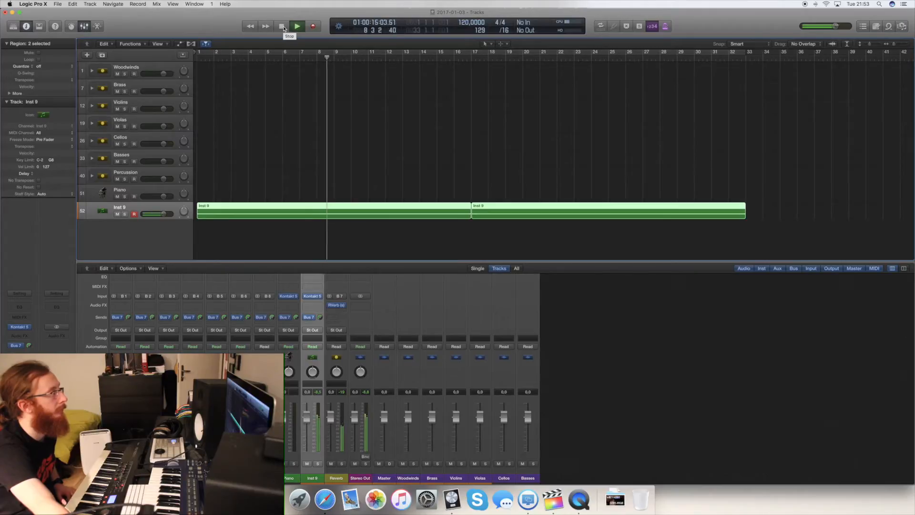
click(283, 27)
click(283, 27)
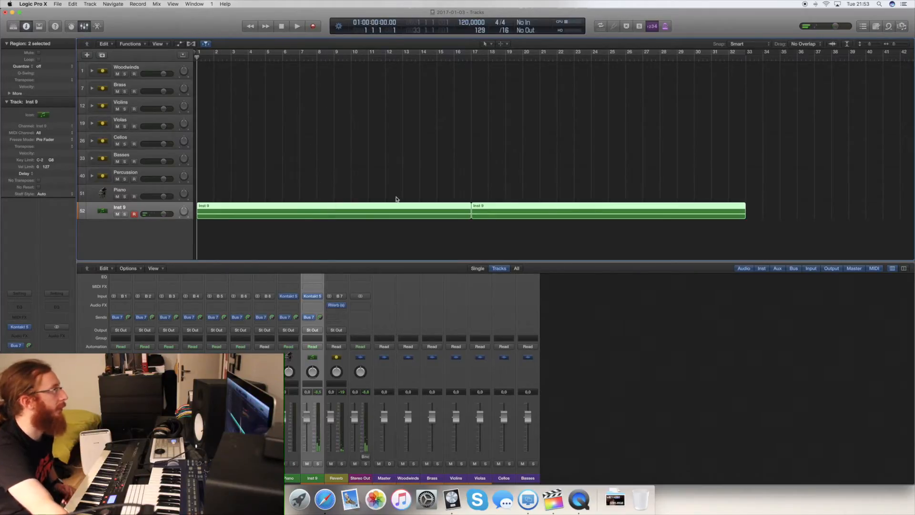
Record a timpani part from about bar 8 to bar 25 on the Timpani track in the Percussion stack.
click(92, 176)
scroll(211, 186, down, 2)
scroll(210, 184, down, 4)
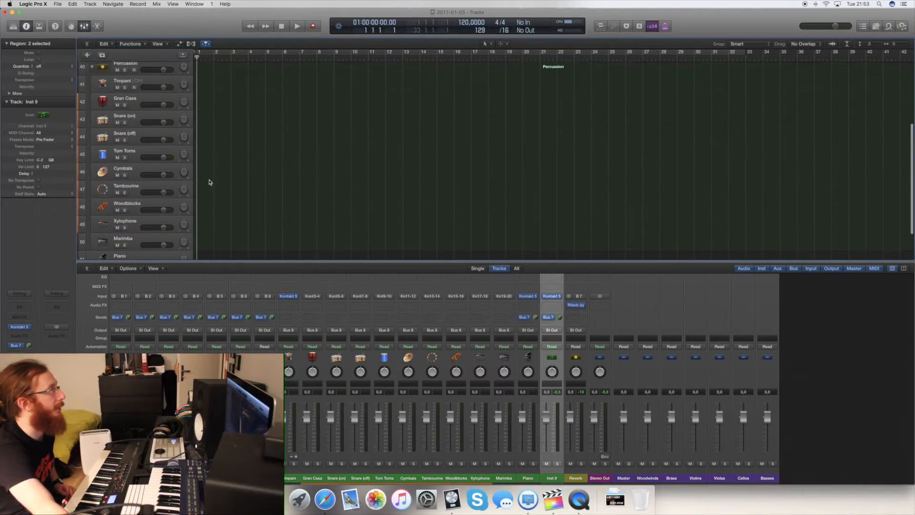
click(137, 83)
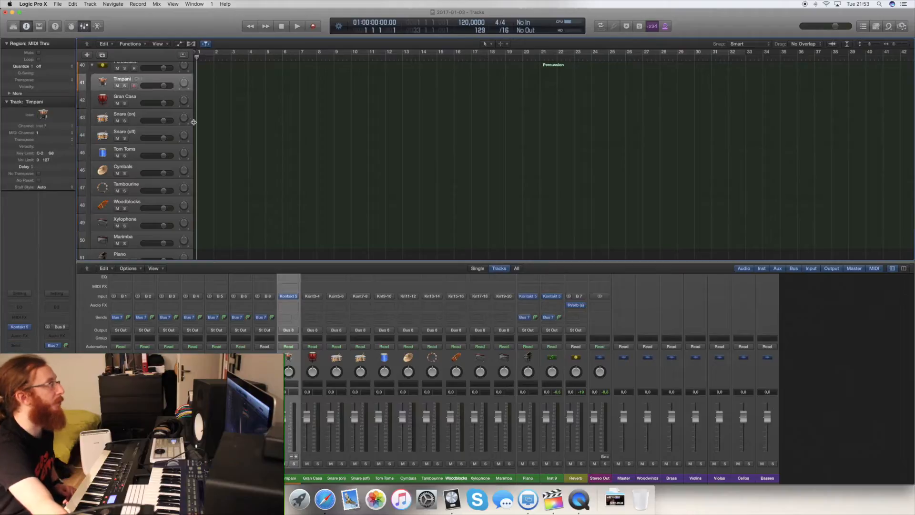
scroll(216, 133, down, 2)
scroll(221, 130, up, 1)
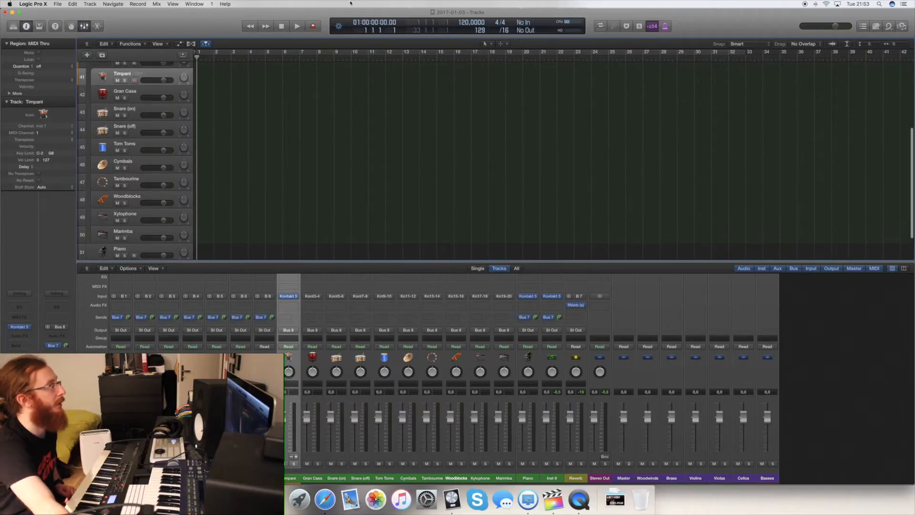
click(314, 27)
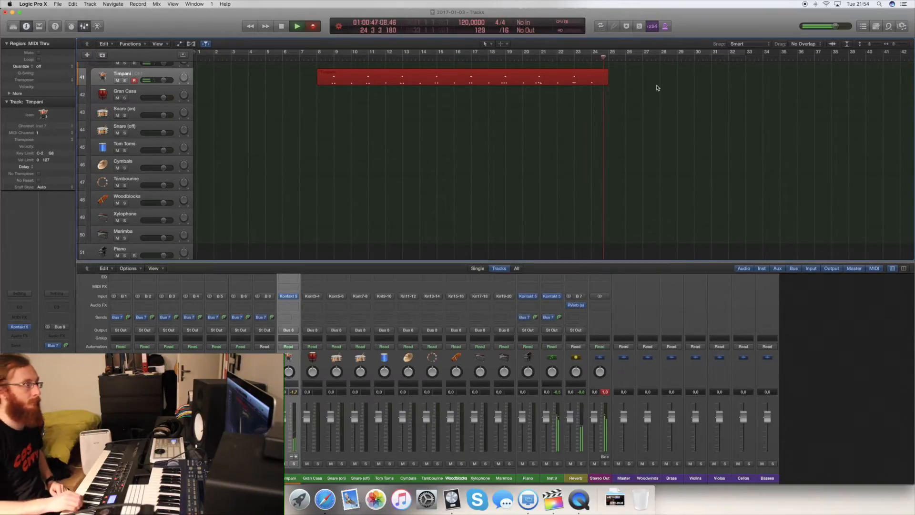
key(space)
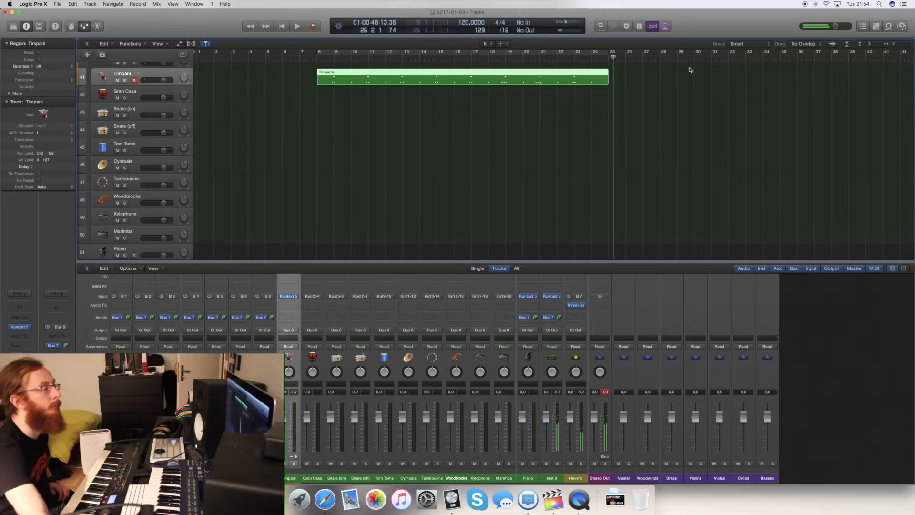
Collapse the Percussion track stack.
scroll(661, 97, down, 2)
scroll(662, 99, up, 3)
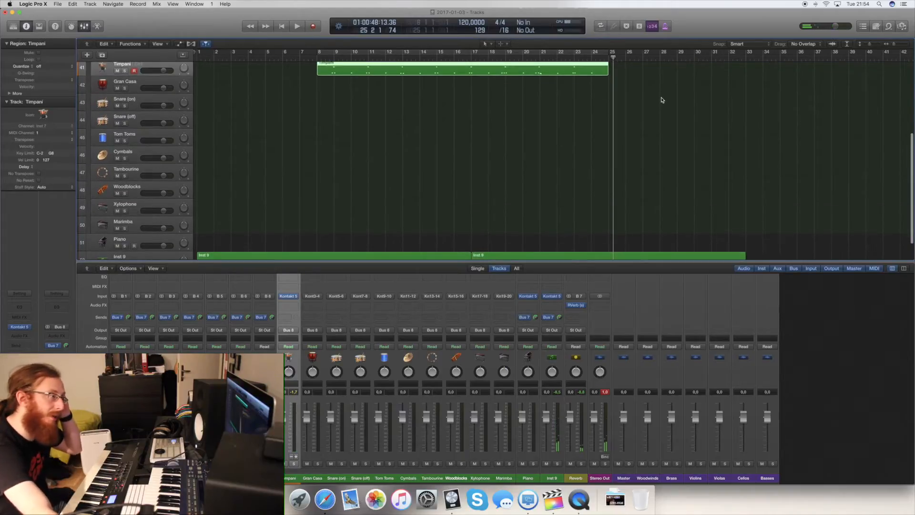
scroll(661, 100, down, 2)
scroll(305, 72, up, 2)
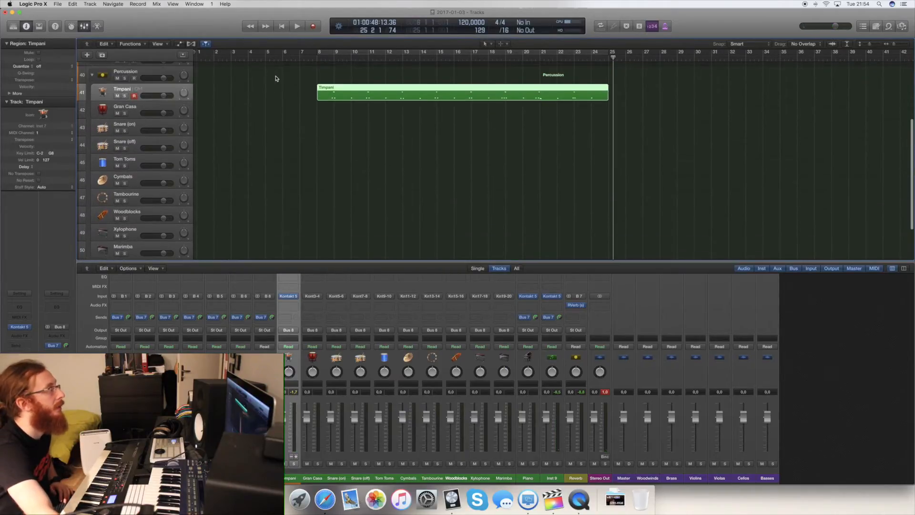
scroll(159, 102, up, 1)
scroll(158, 102, up, 1)
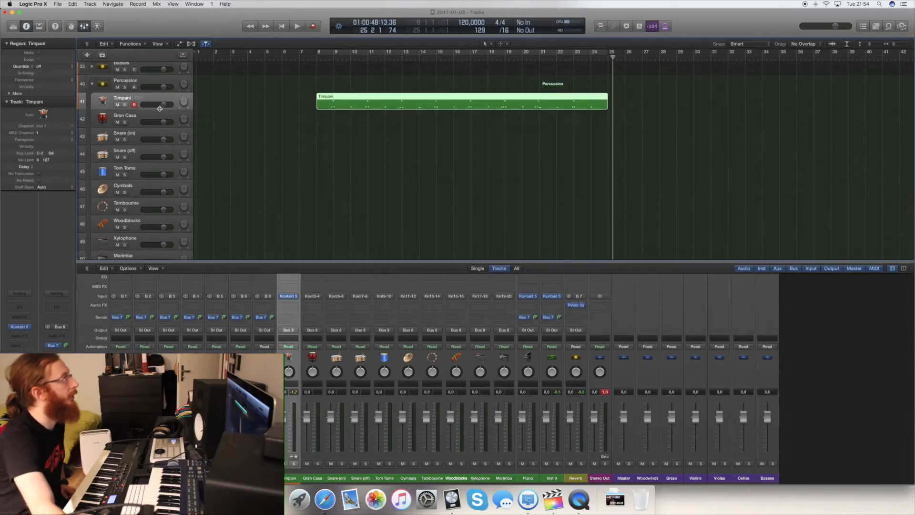
scroll(253, 122, up, 5)
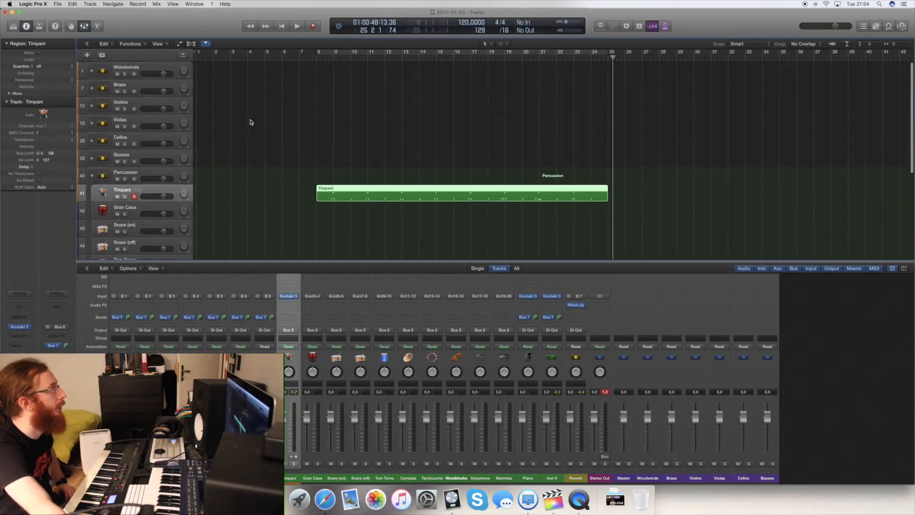
click(92, 175)
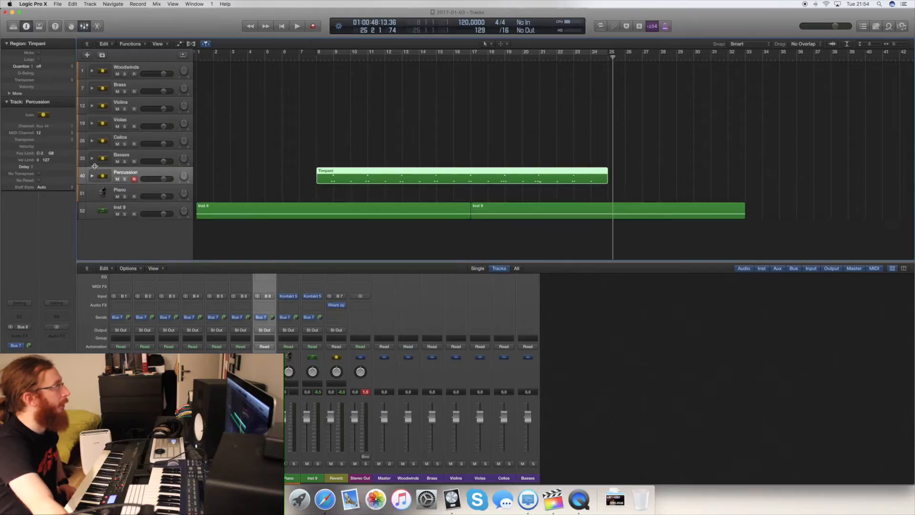
Turn on Legato for the Bassoons instrument in the woodwinds Kontakt, leaving the Bassoons track selected.
click(92, 71)
click(135, 142)
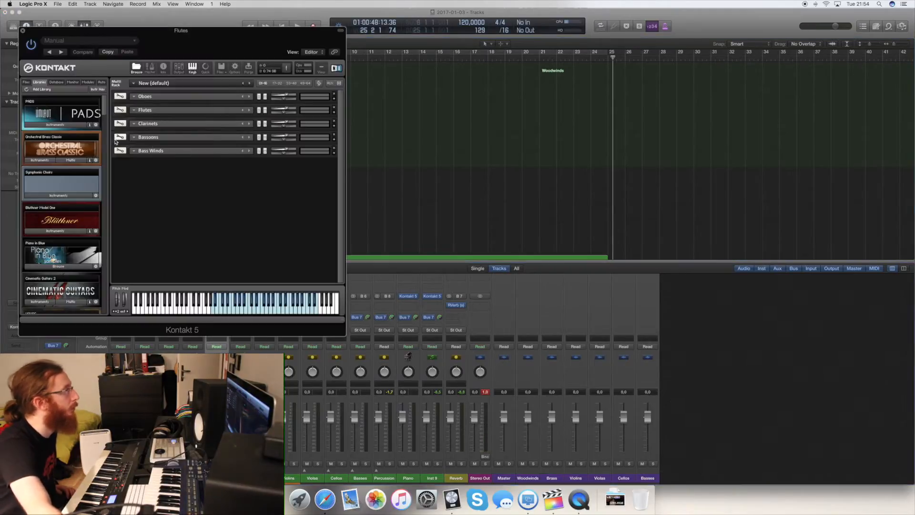
click(335, 141)
scroll(299, 171, down, 3)
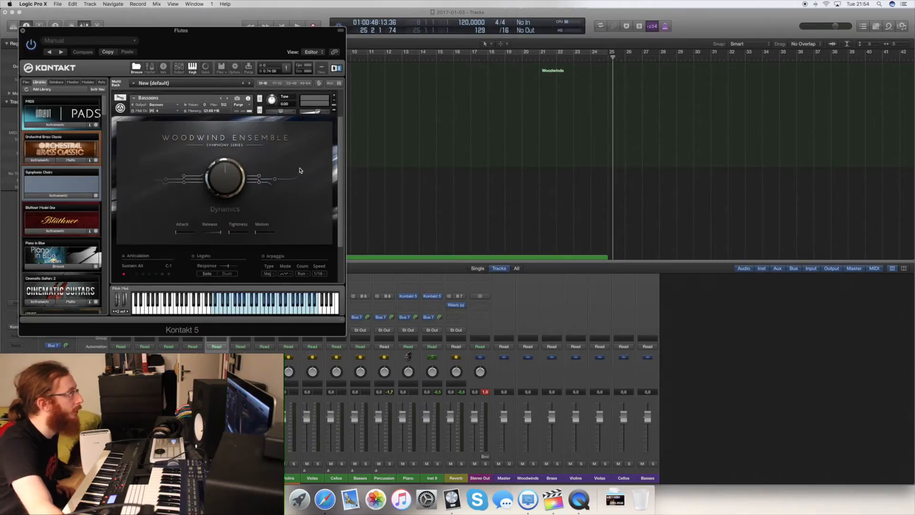
scroll(279, 200, down, 2)
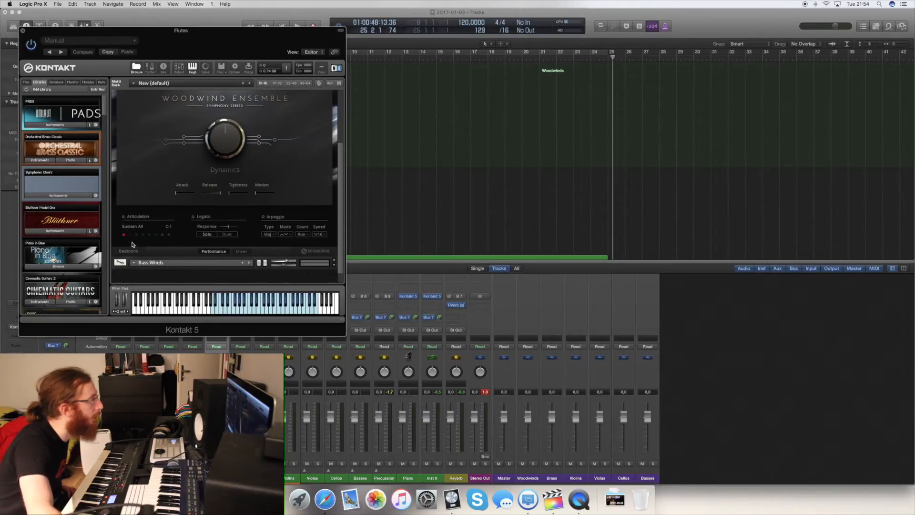
click(193, 217)
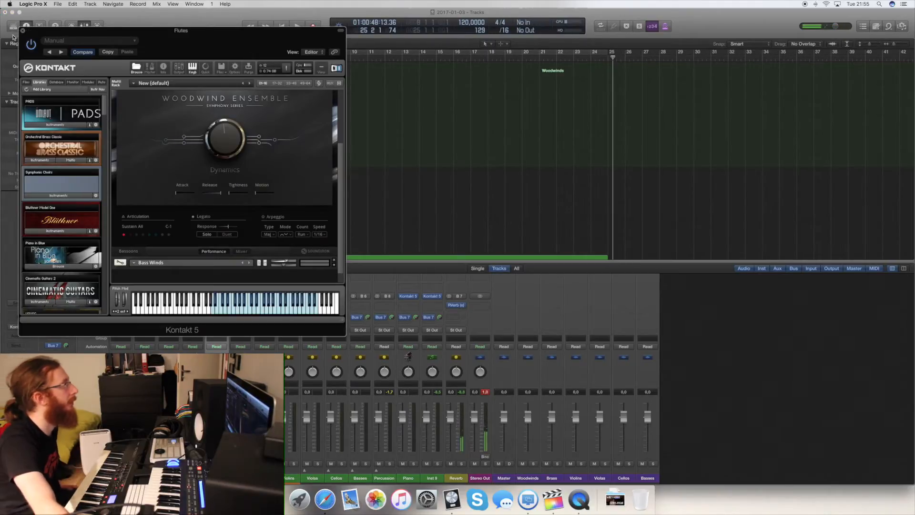
key(super+w)
Play the arrangement from bar 1 up to the timpani entry, and return the playhead to the start.
scroll(266, 136, down, 5)
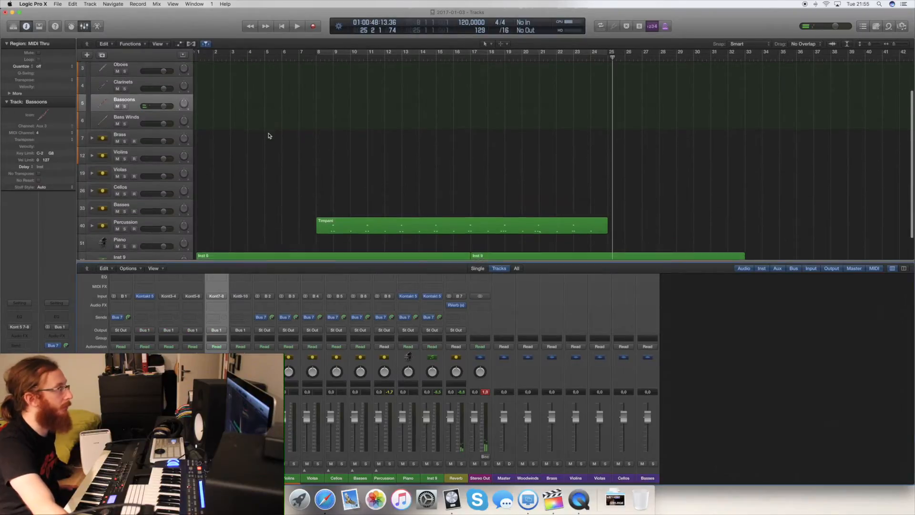
click(281, 26)
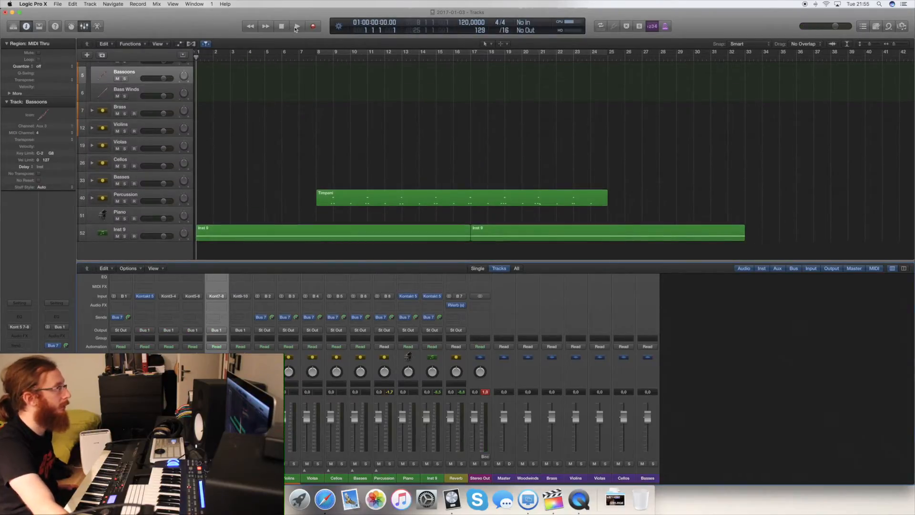
click(298, 28)
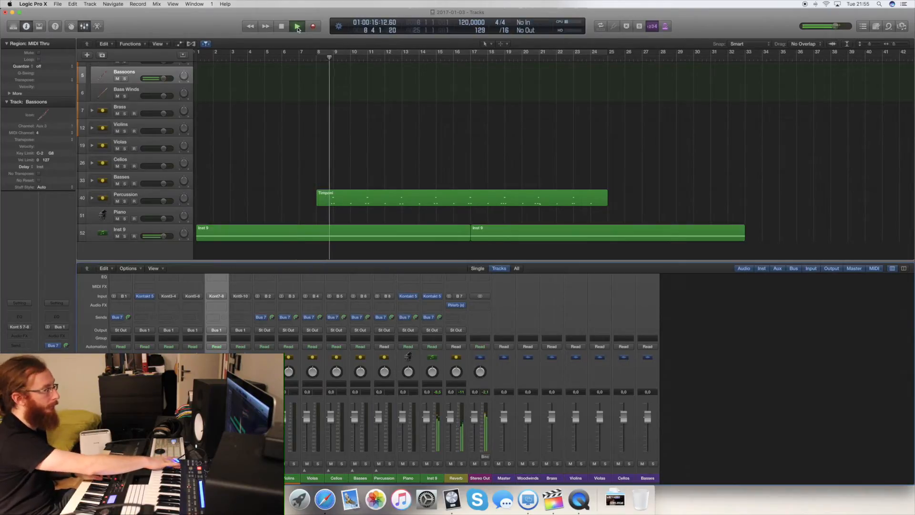
click(281, 26)
click(281, 26)
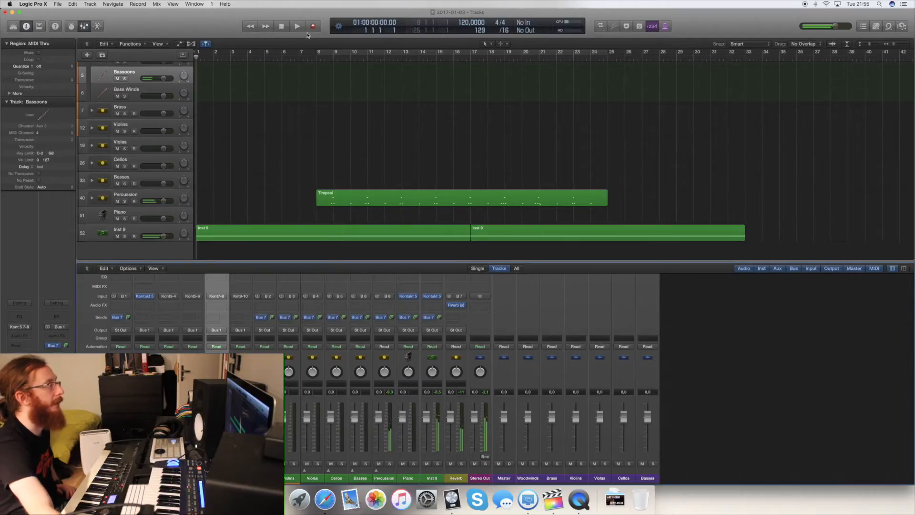
Record an eight-bar part from bar 1 on the Bassoons track and copy the region to bar 9.
click(315, 30)
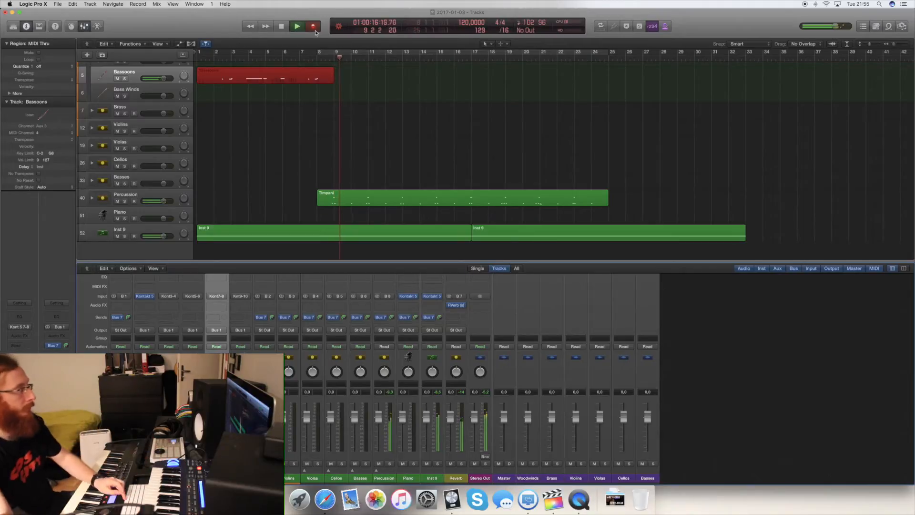
key(space)
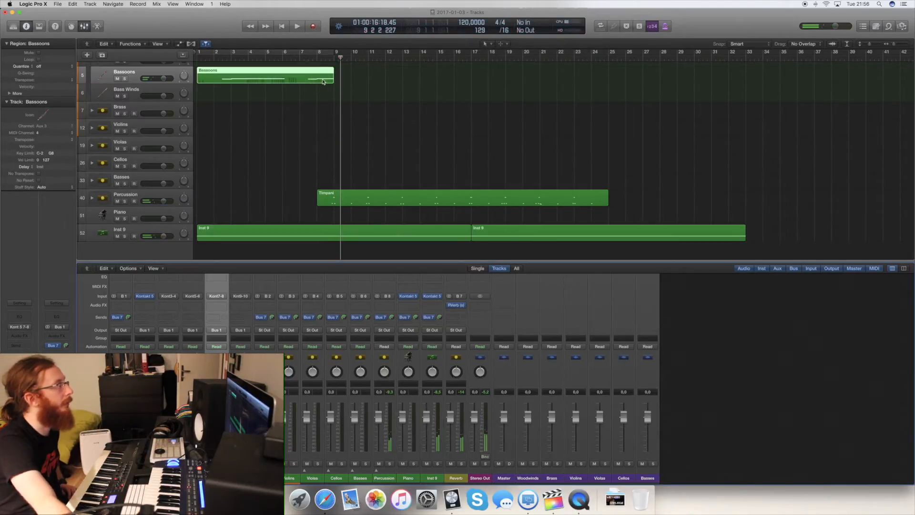
drag(238, 81, 376, 82)
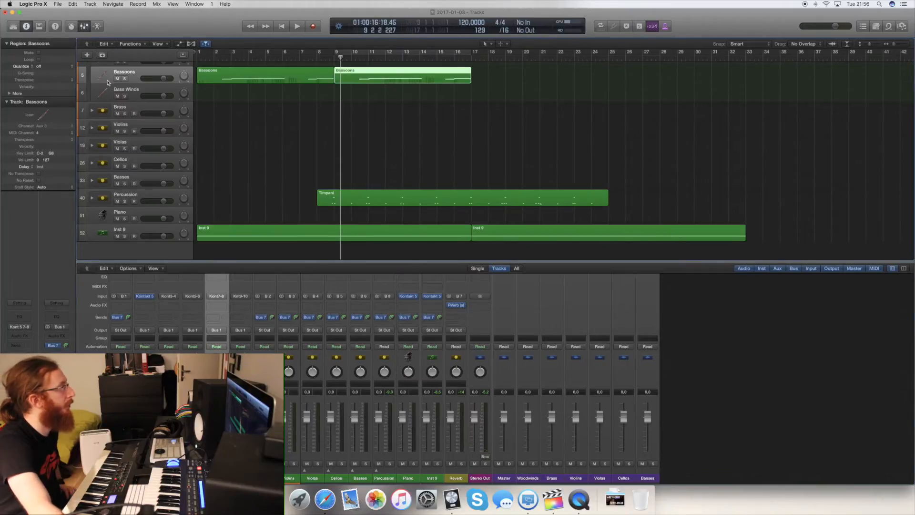
Collapse the Woodwinds track stack and select the Trombones track inside the expanded Brass stack.
scroll(108, 82, up, 5)
click(93, 71)
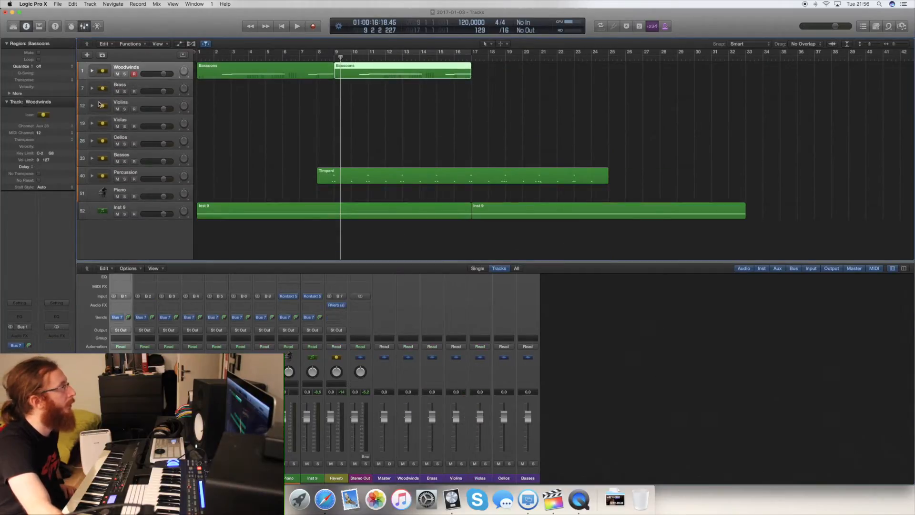
click(91, 89)
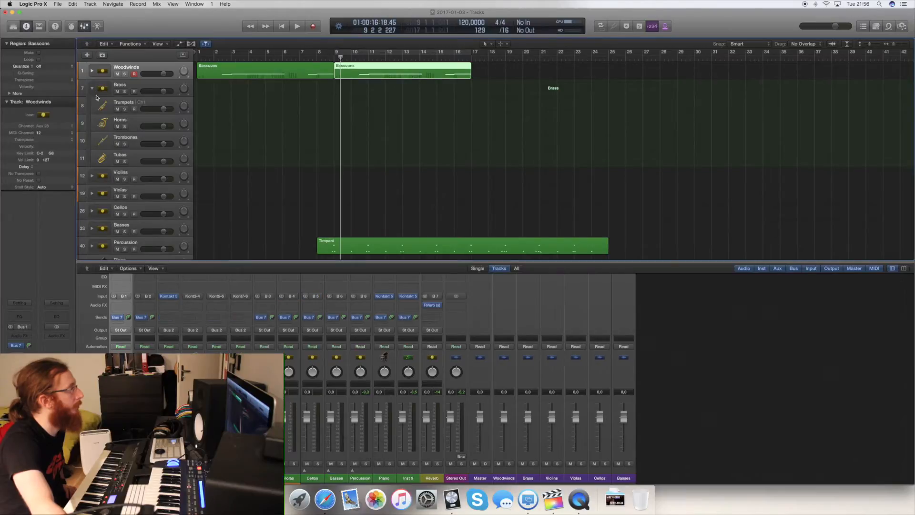
click(117, 146)
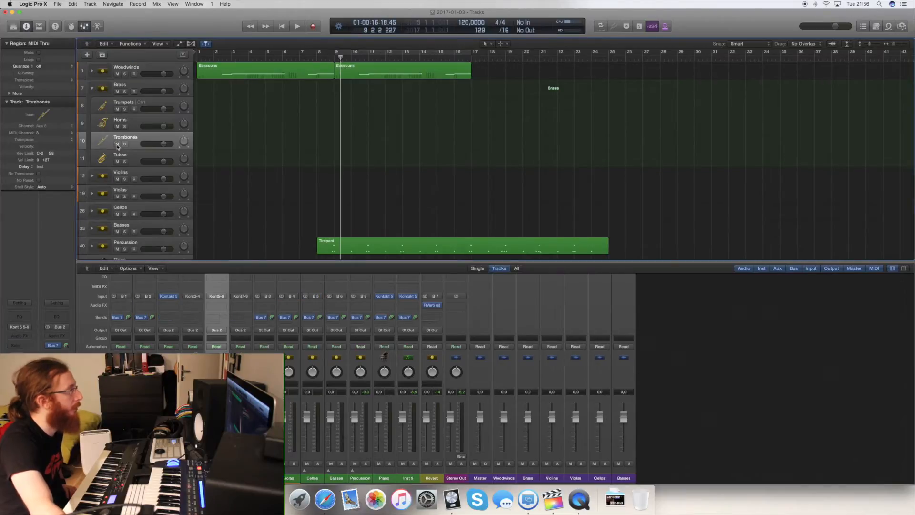
Turn on Legato for the Trombones instrument in the brass Kontakt and close the plug-in window.
click(177, 297)
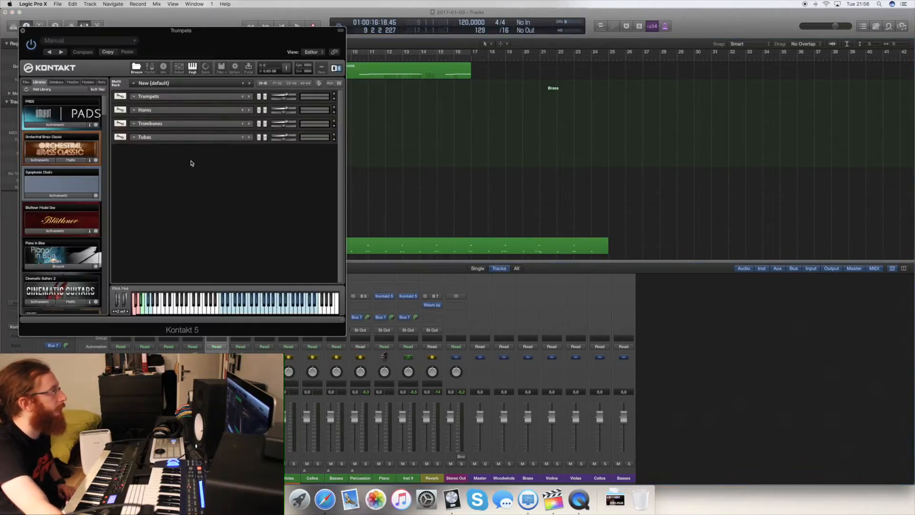
click(334, 128)
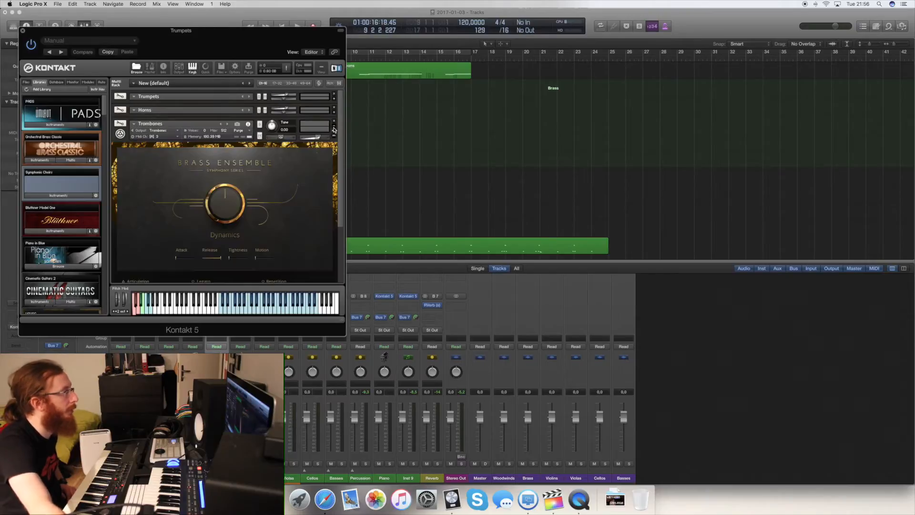
scroll(211, 255, down, 3)
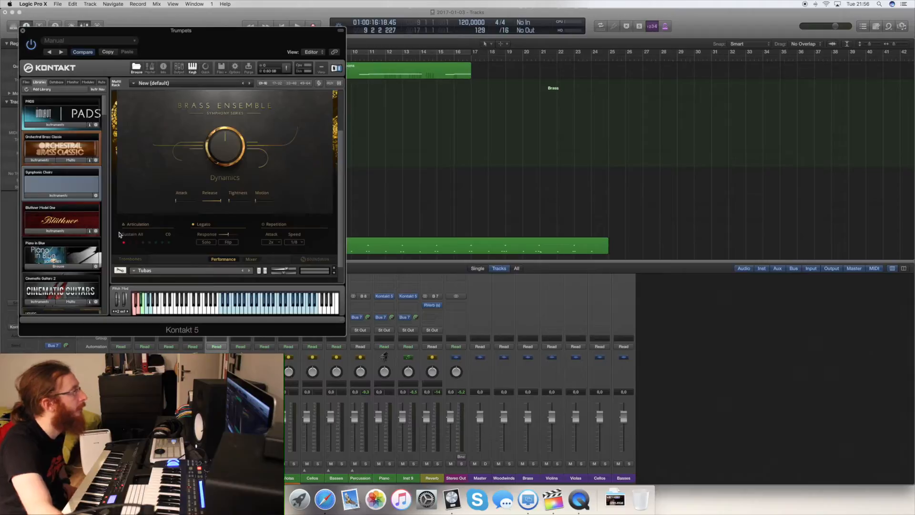
click(22, 31)
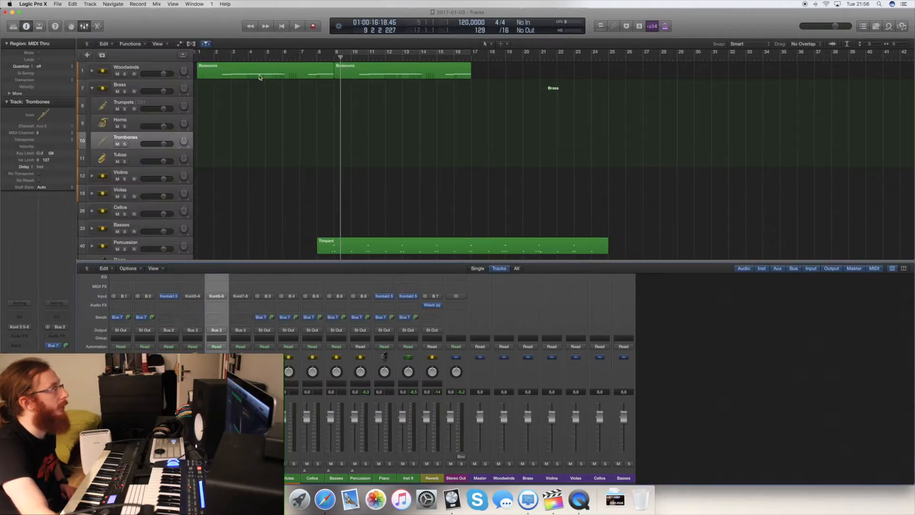
Record an eight-bar part on the Trombones track starting at bar 9.
drag(344, 53, 335, 56)
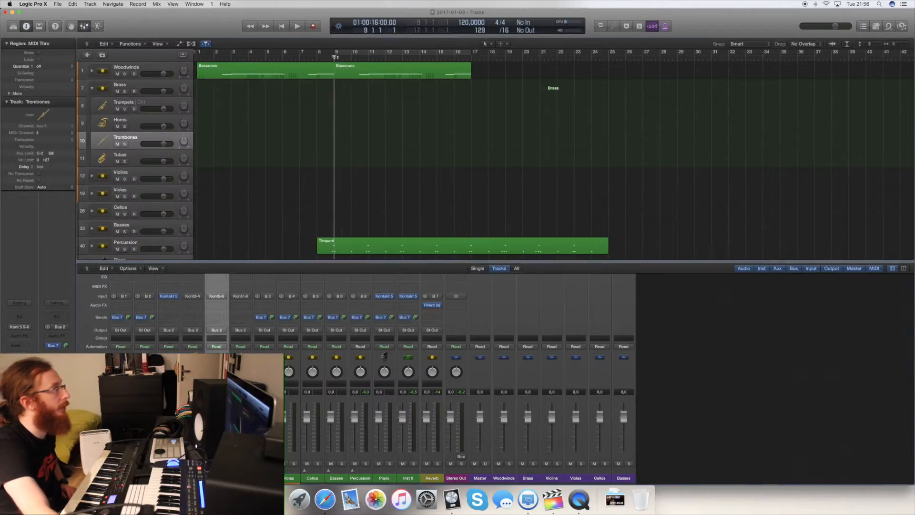
click(313, 27)
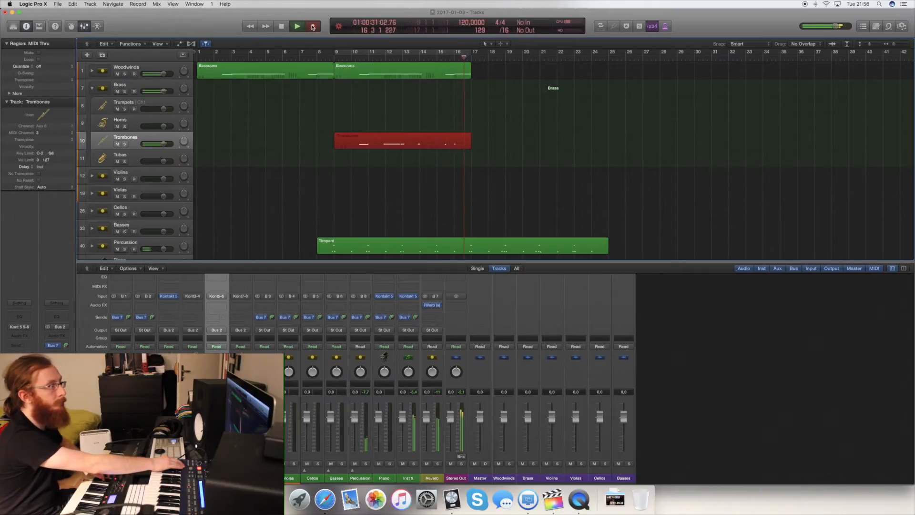
key(space)
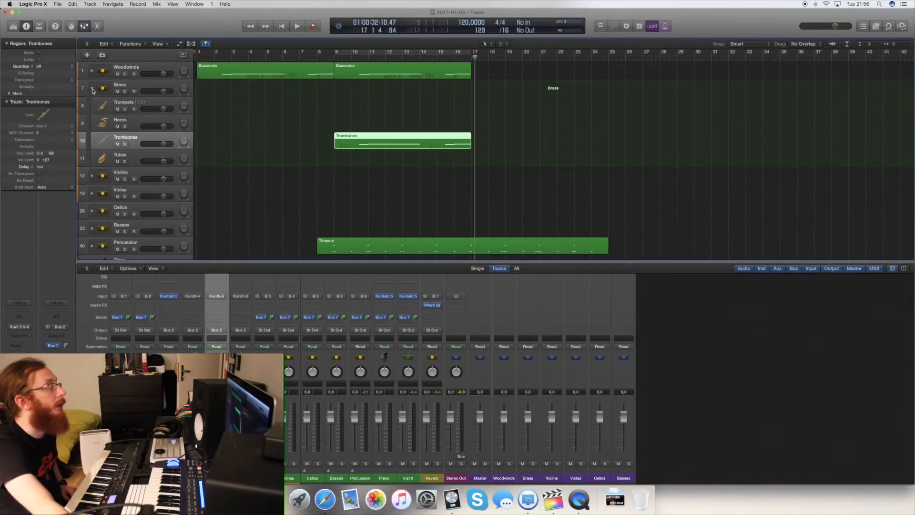
Collapse the Brass stack and copy the bar 9 Bassoons and Trombones regions together to bar 17.
click(92, 88)
drag(338, 127, 474, 76)
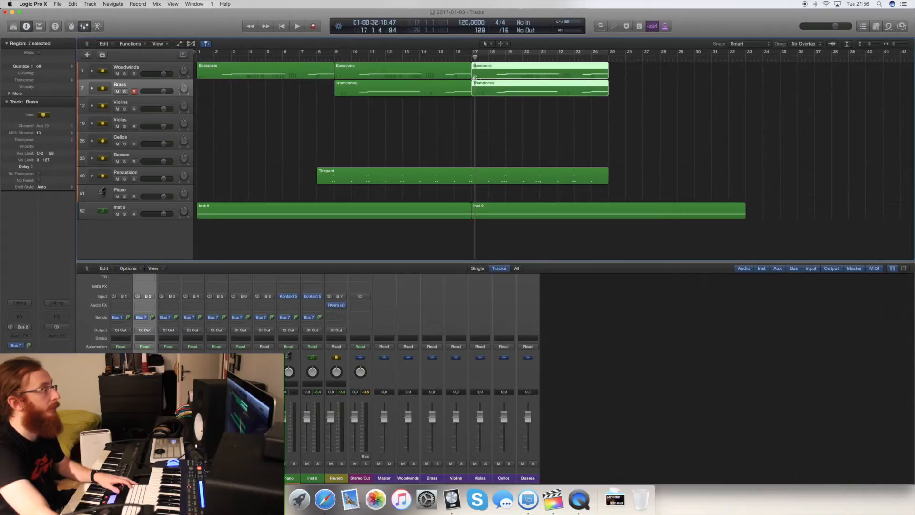
click(458, 105)
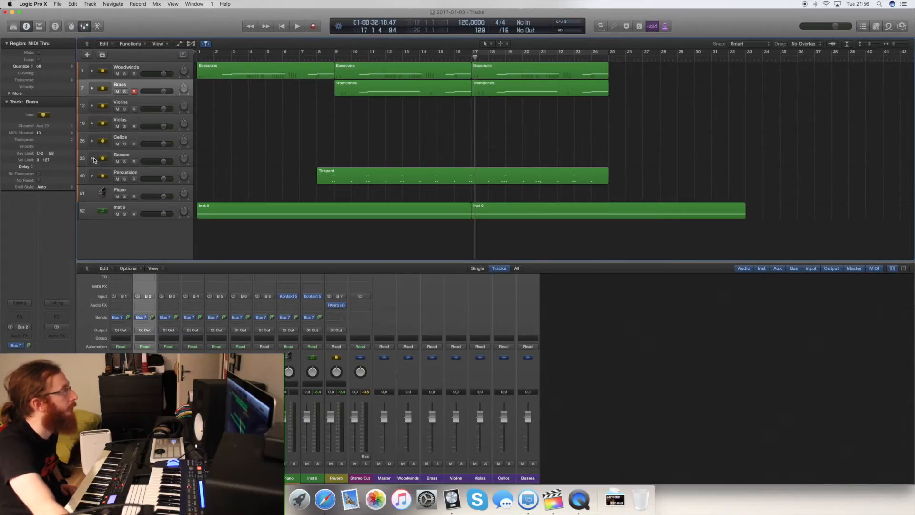
Select the Viola Legato track inside the expanded Violas stack and place the playhead at bar 8.
click(92, 124)
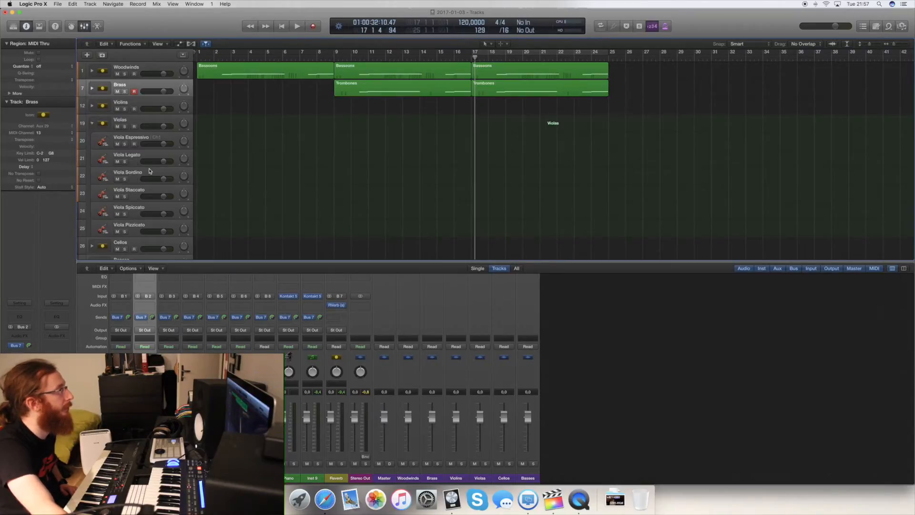
click(141, 156)
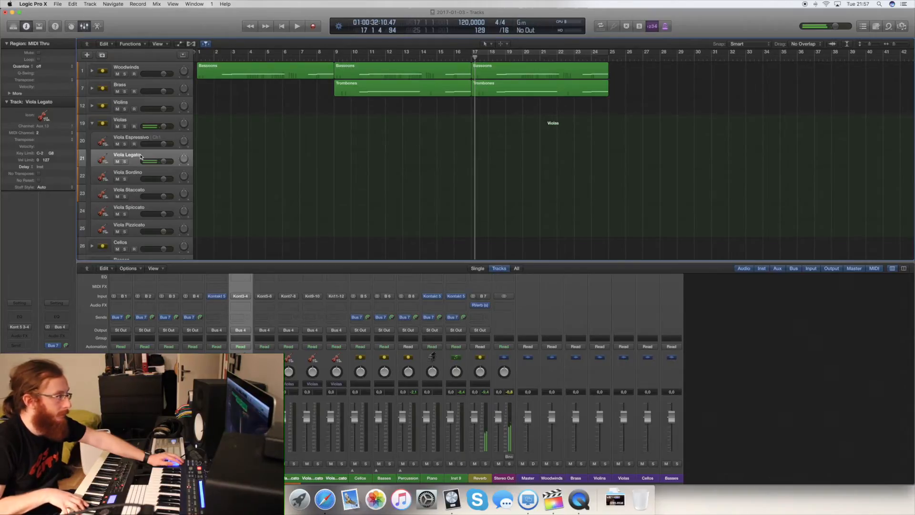
click(330, 55)
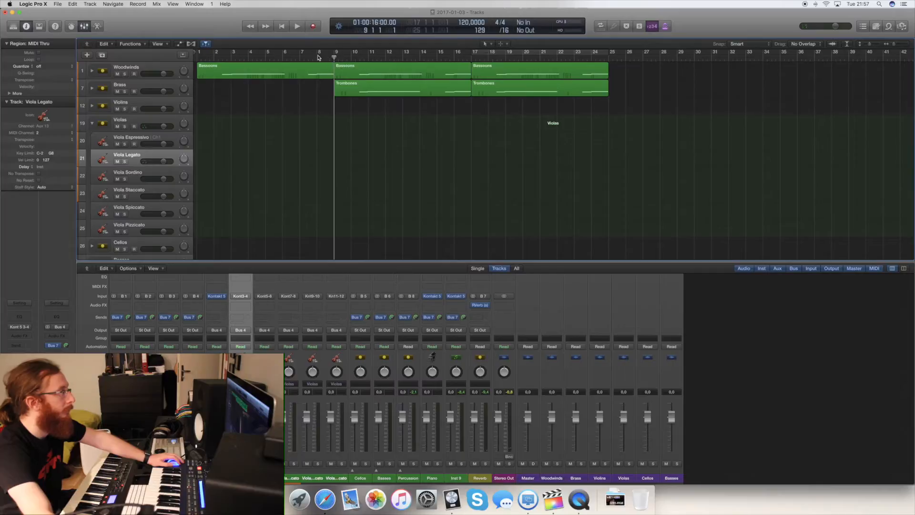
click(318, 57)
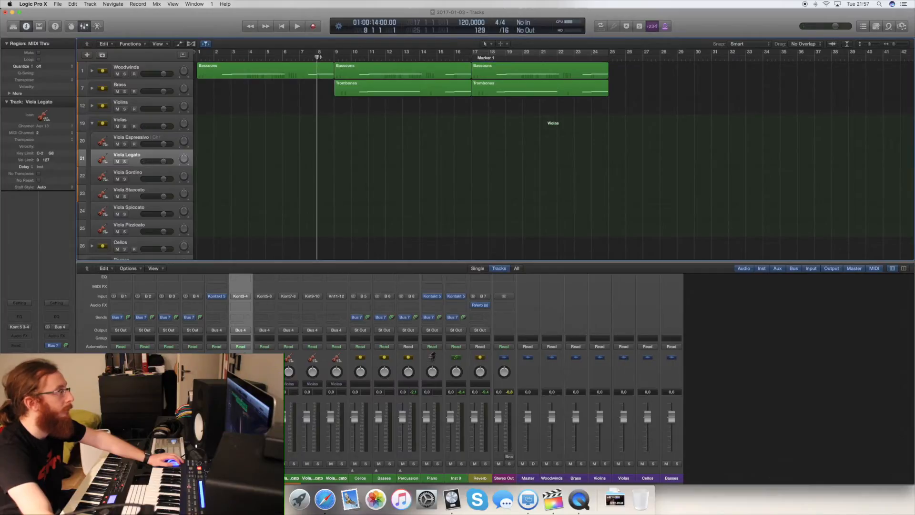
Remove the stray Marker 1 near bar 17, briefly showing the global tracks and hiding them again.
right_click(489, 58)
click(462, 133)
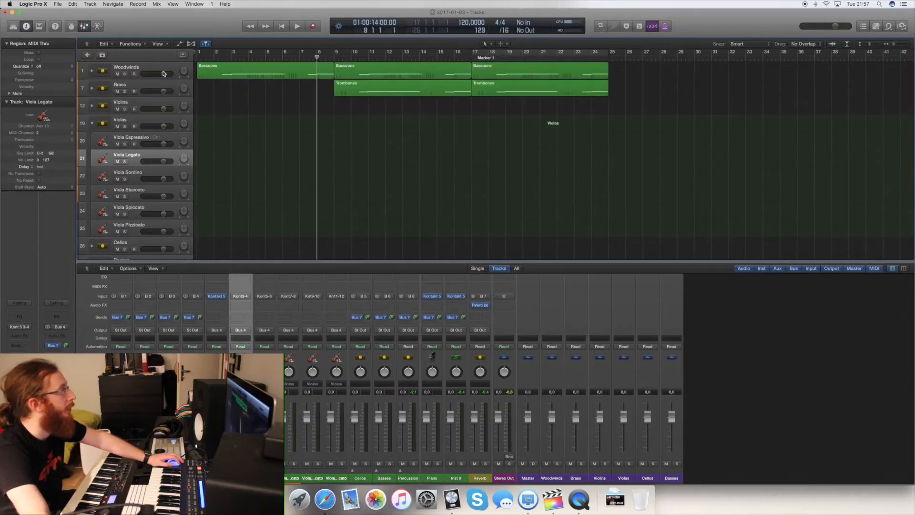
click(183, 55)
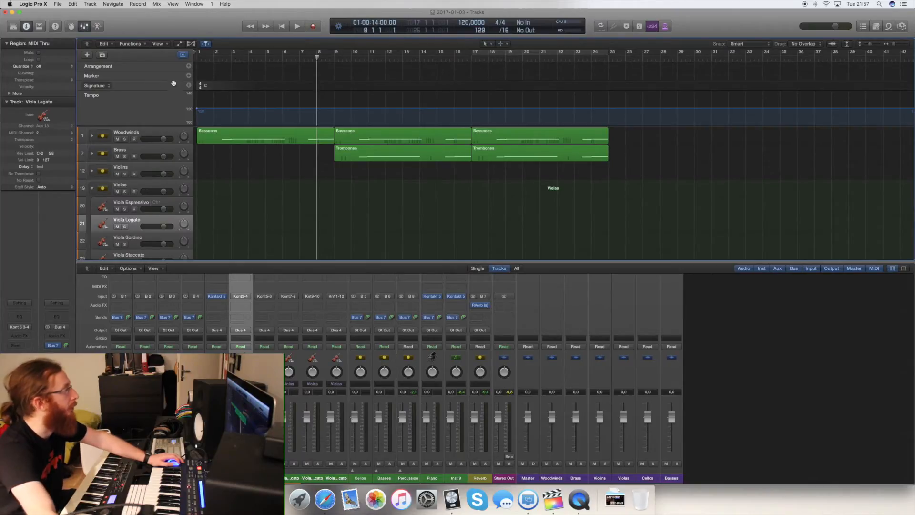
click(181, 57)
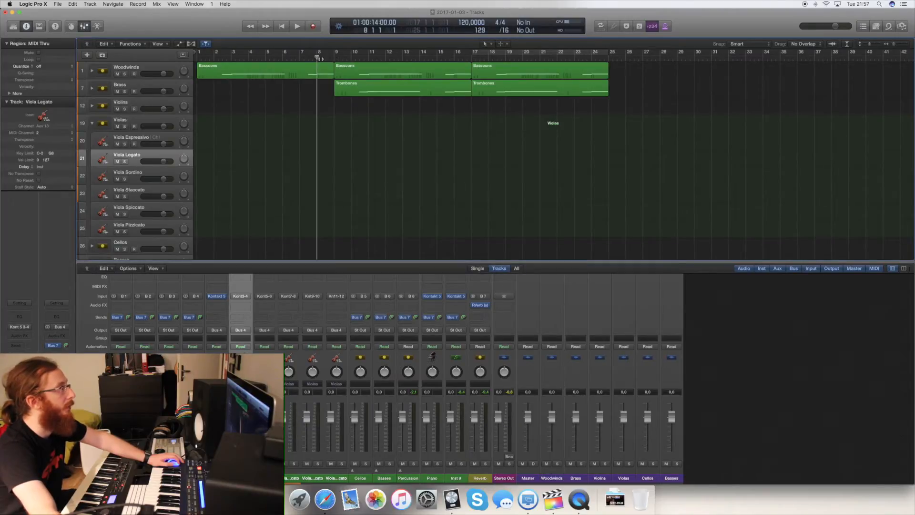
Play the arrangement from bar 8 and again from bar 5 while auditioning Viola Legato, and return to the start.
click(297, 27)
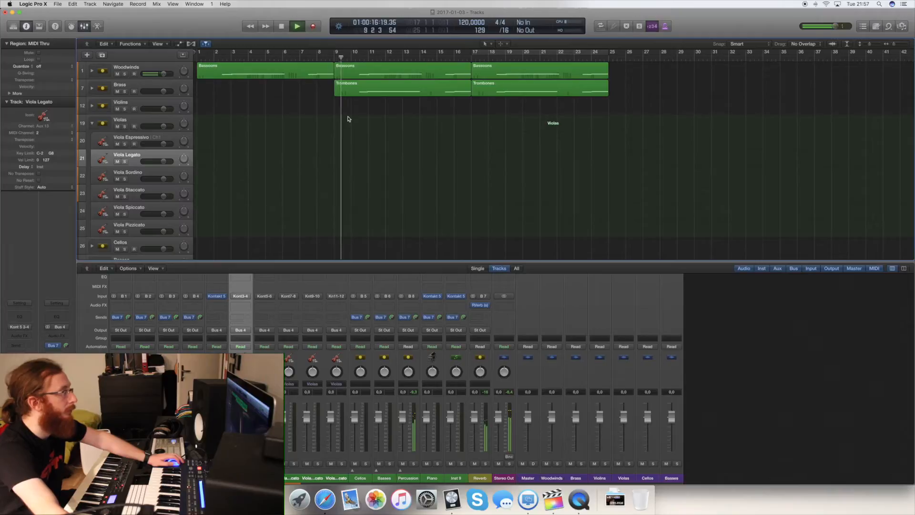
scroll(348, 118, down, 5)
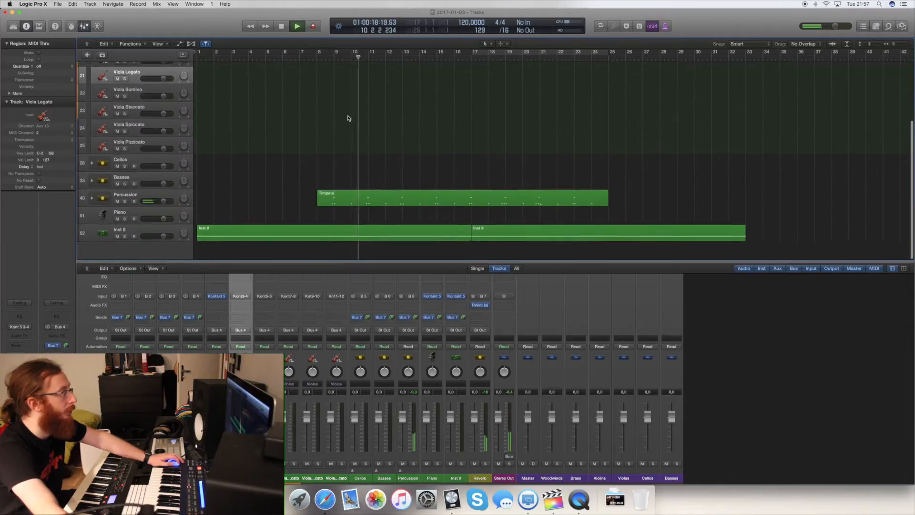
scroll(343, 113, up, 5)
click(267, 58)
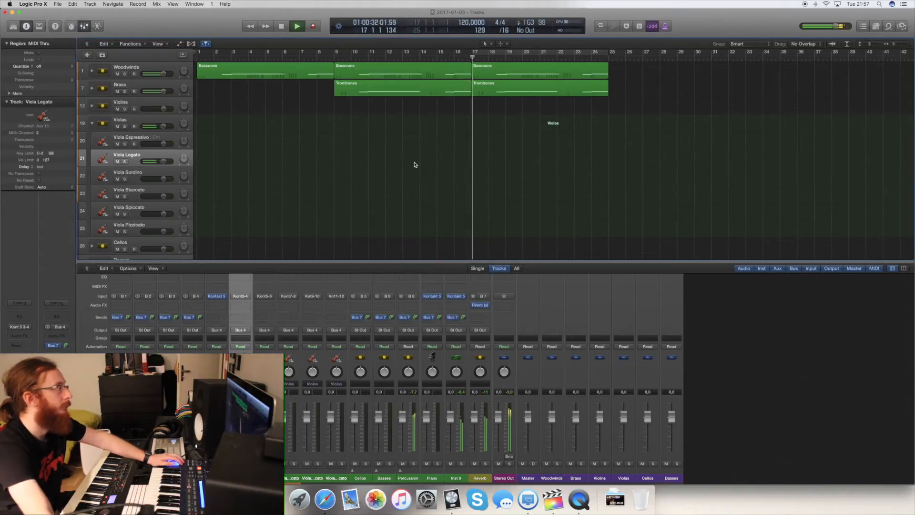
click(280, 28)
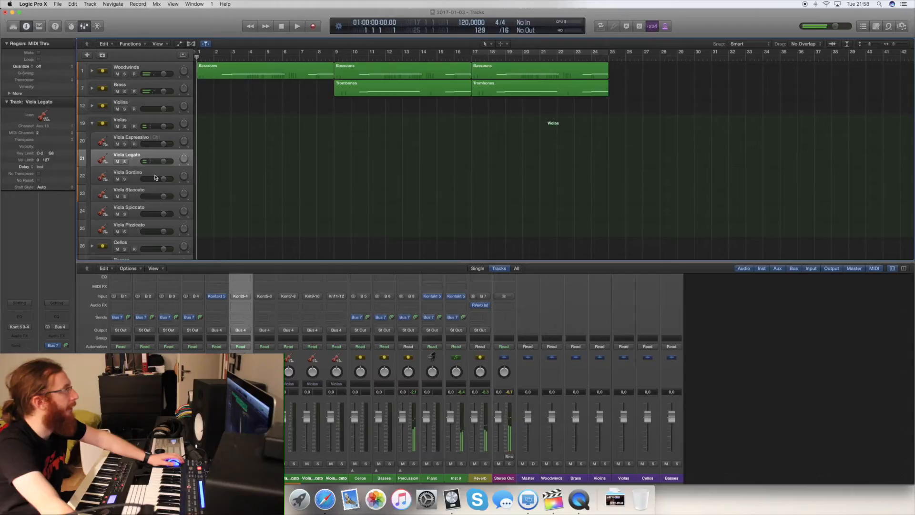
Collapse the Violas stack and select the Oboes track inside the expanded Woodwinds stack.
click(92, 124)
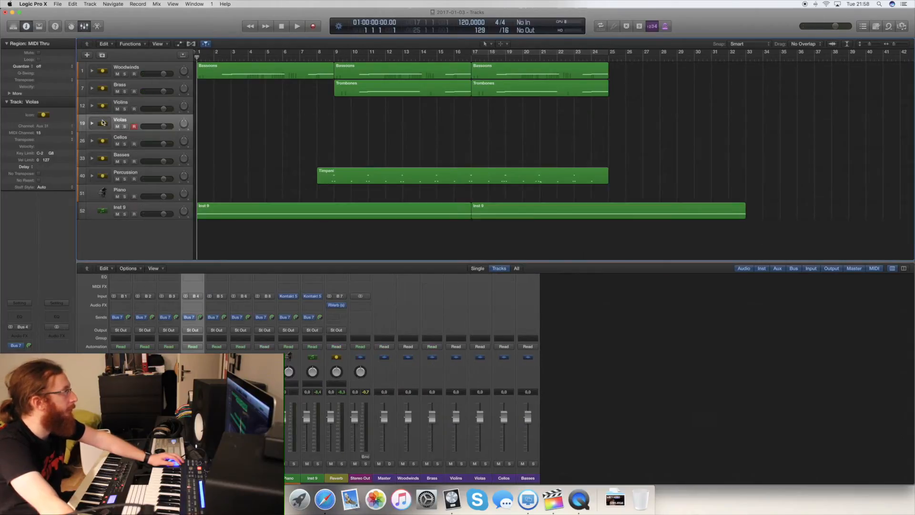
click(92, 70)
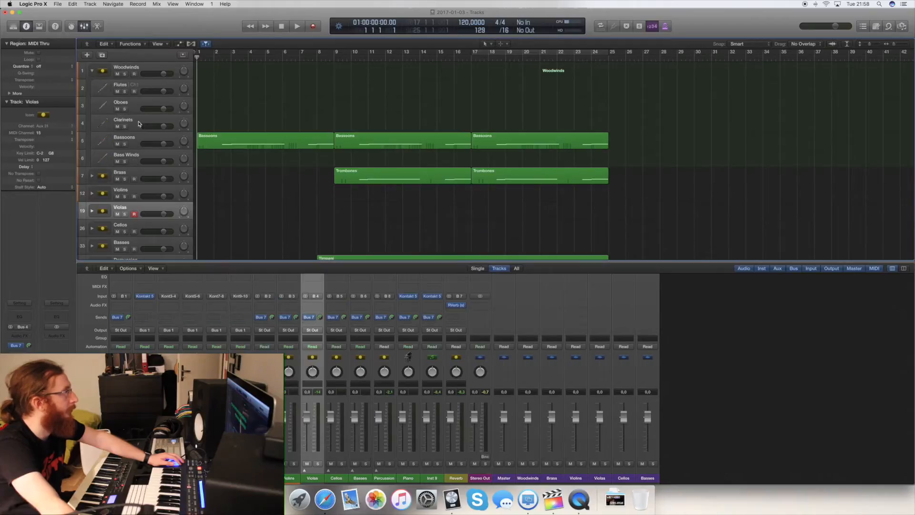
click(138, 111)
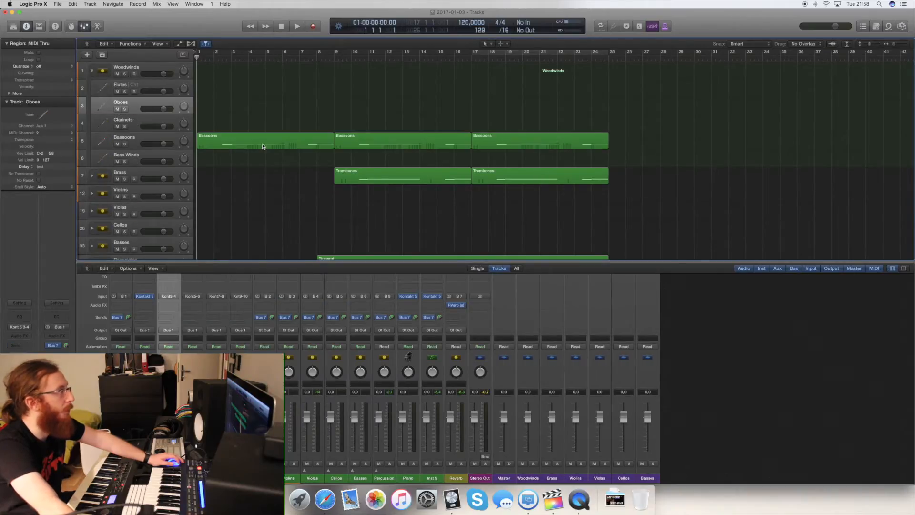
Play the arrangement from bar 7 while auditioning the Oboes, and return the playhead to the start.
click(334, 58)
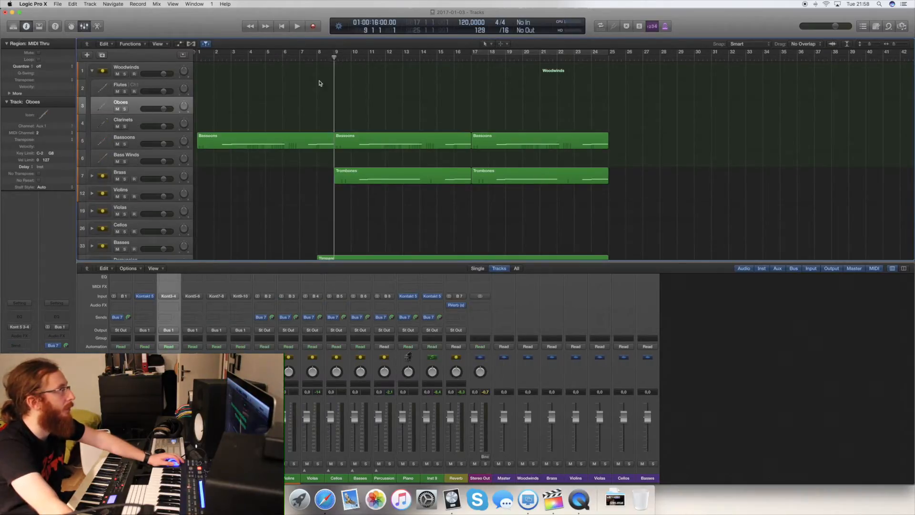
click(299, 58)
click(295, 29)
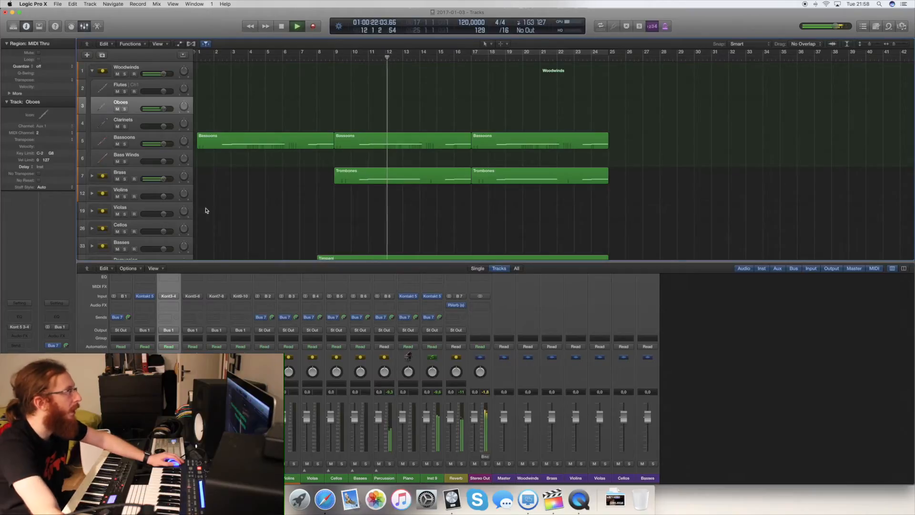
click(281, 27)
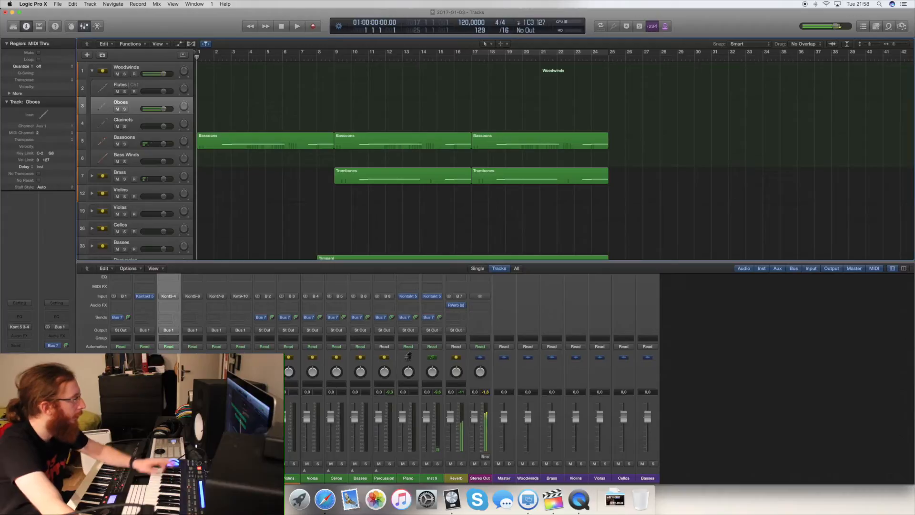
Turn on Legato and choose the Sustain Vibrato All articulation for the Oboes instrument in the woodwinds Kontakt.
click(187, 299)
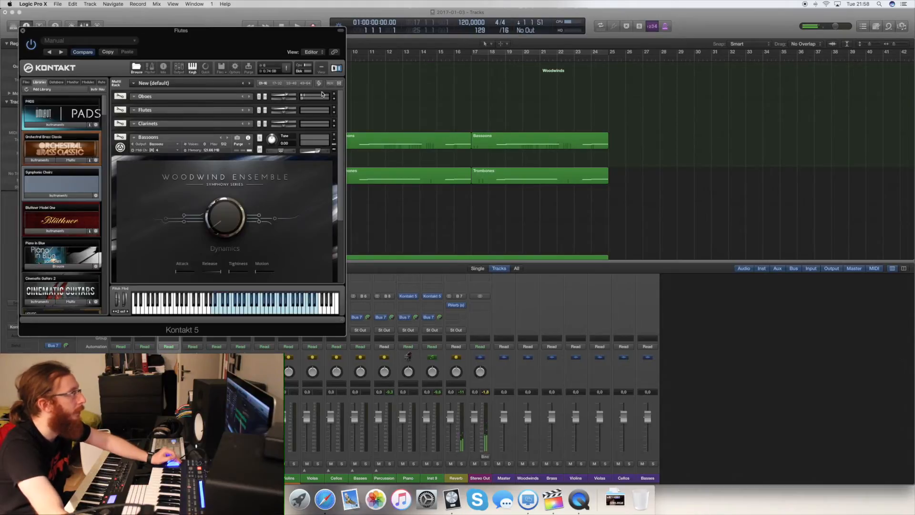
click(335, 99)
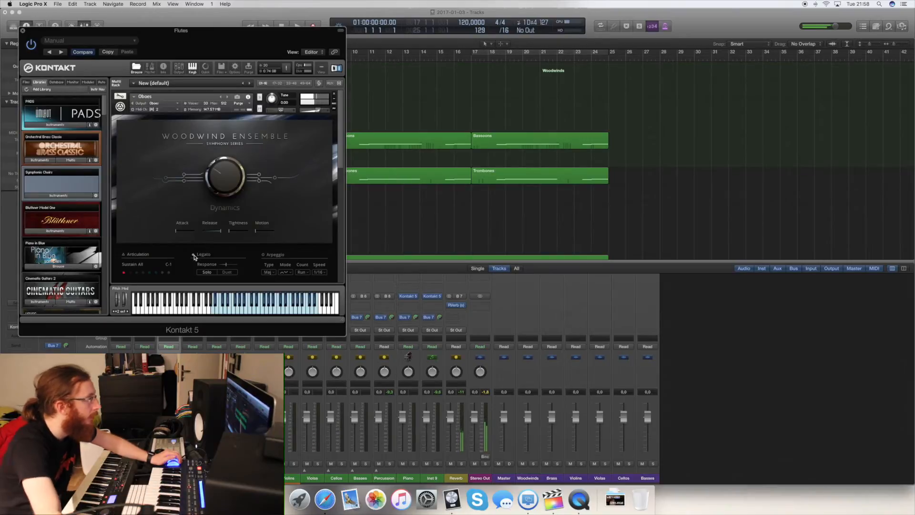
scroll(216, 252, down, 4)
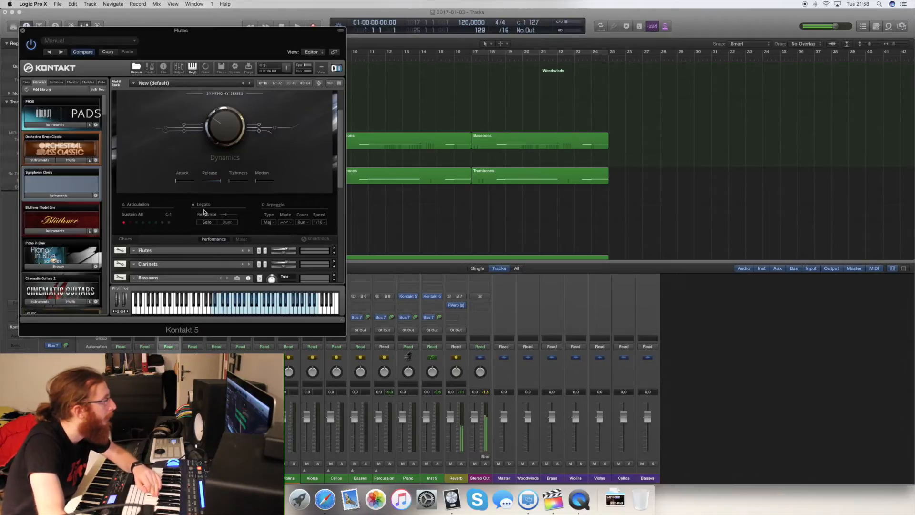
click(131, 222)
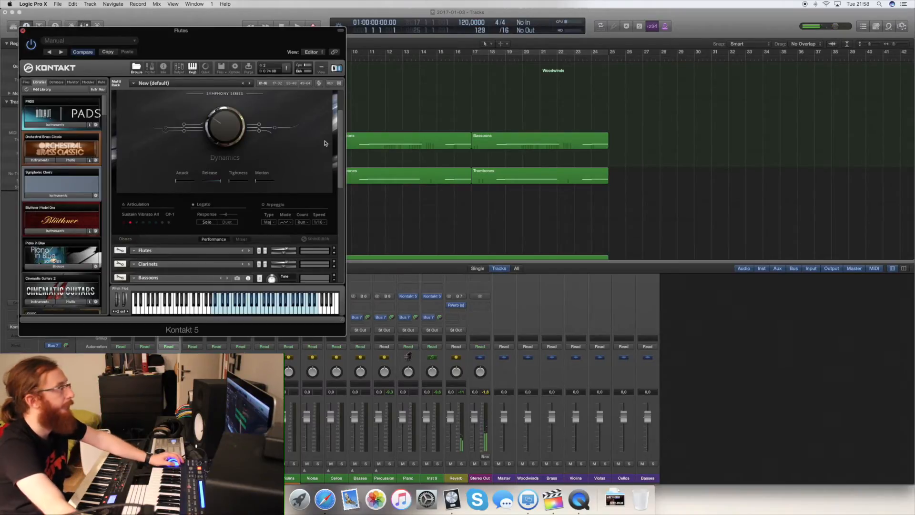
key(super+w)
Close the Kontakt window and play the arrangement from bar 7 twice while rehearsing an oboe melody.
drag(331, 51, 300, 58)
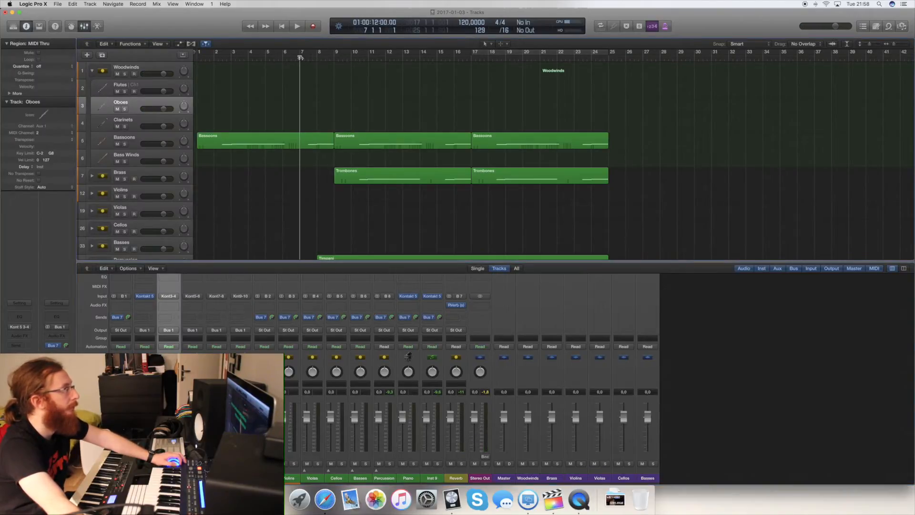
click(299, 27)
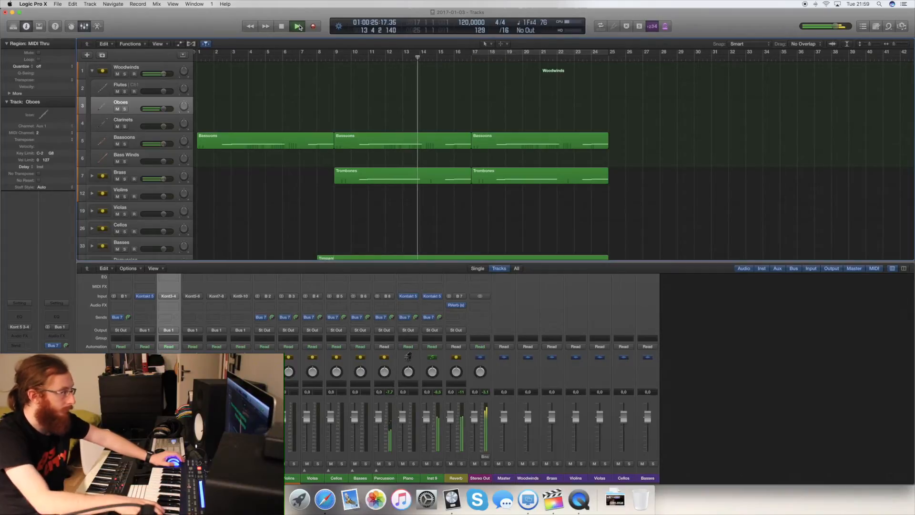
key(space)
click(299, 51)
click(300, 29)
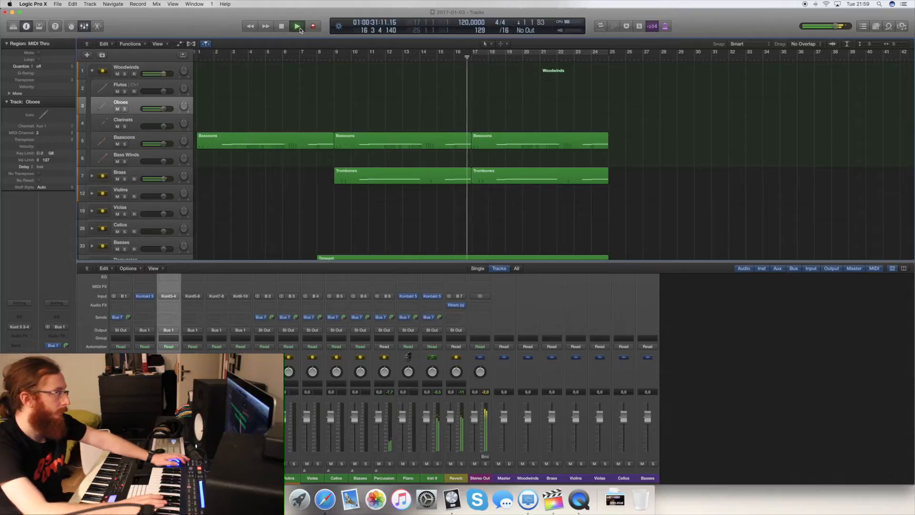
key(space)
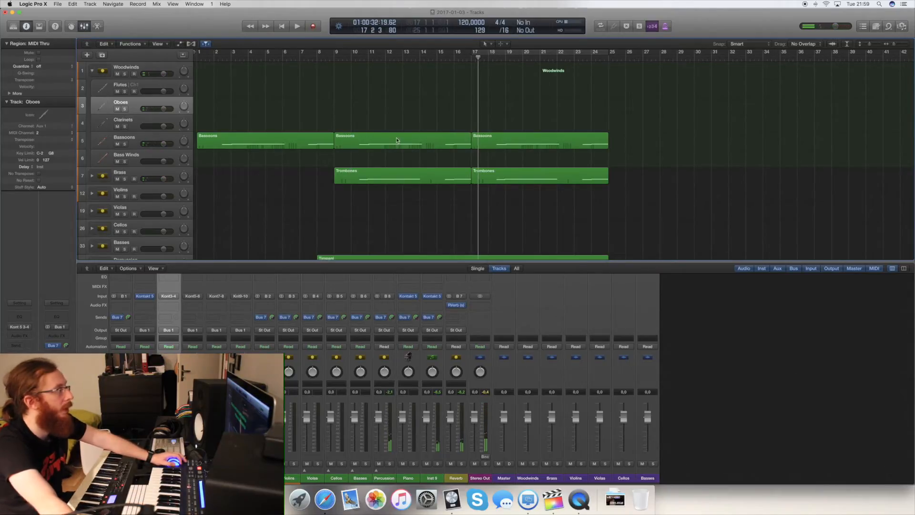
Compare the Flutes and Oboes sounds by switching between the two tracks, ending with Oboes selected.
click(144, 86)
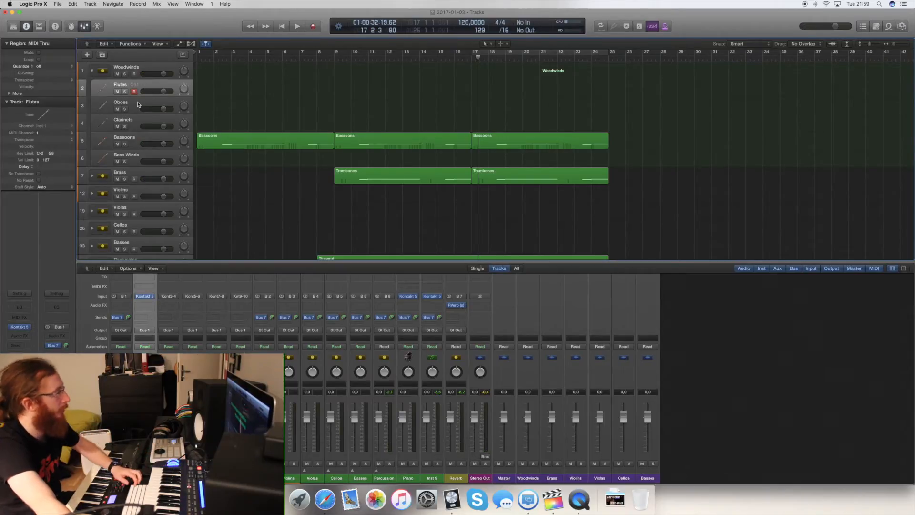
click(138, 105)
click(138, 88)
click(138, 104)
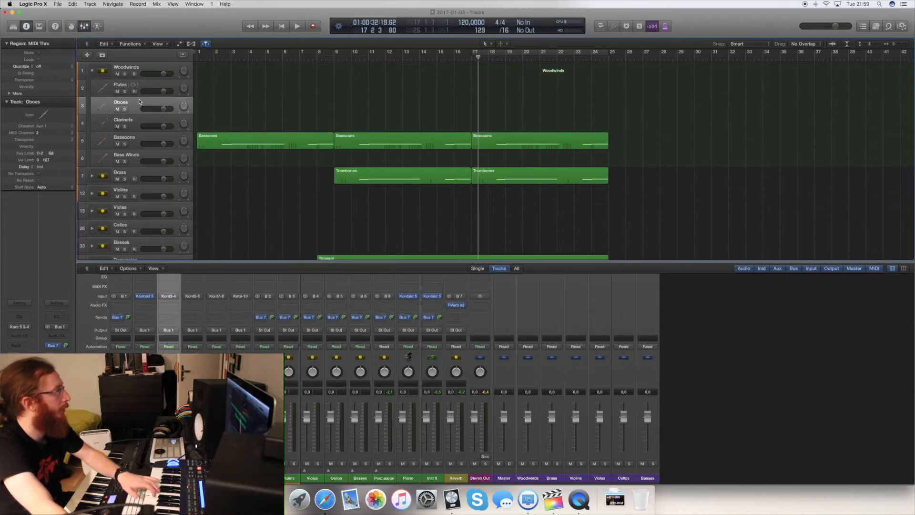
click(141, 90)
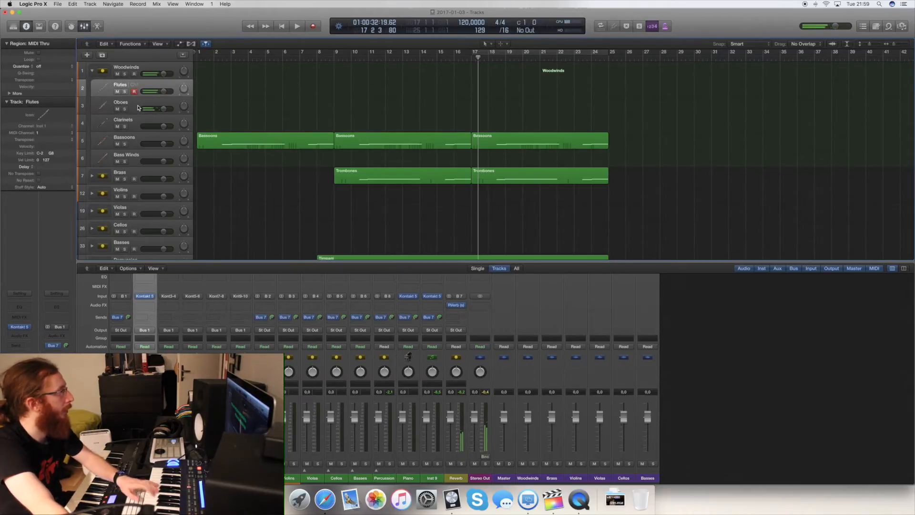
click(138, 107)
Record an oboe melody on the Oboes track from bar 7 to bar 17.
click(299, 54)
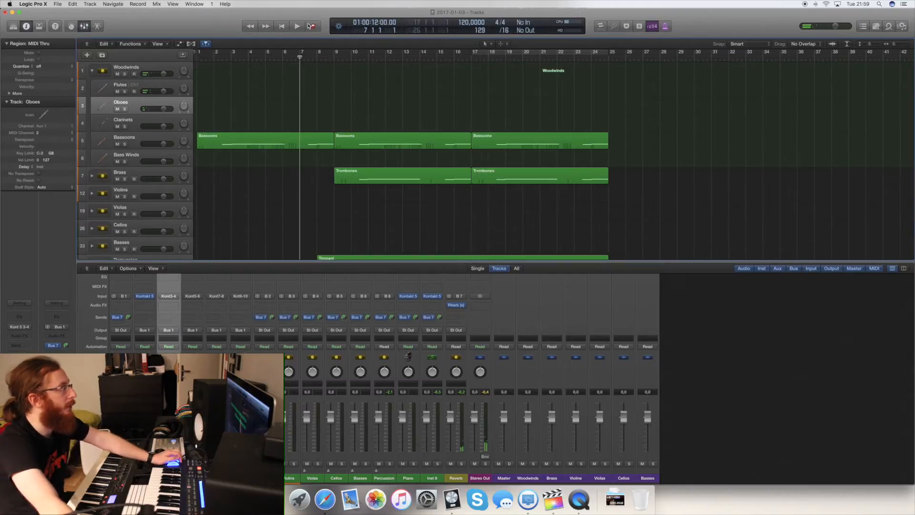
click(313, 26)
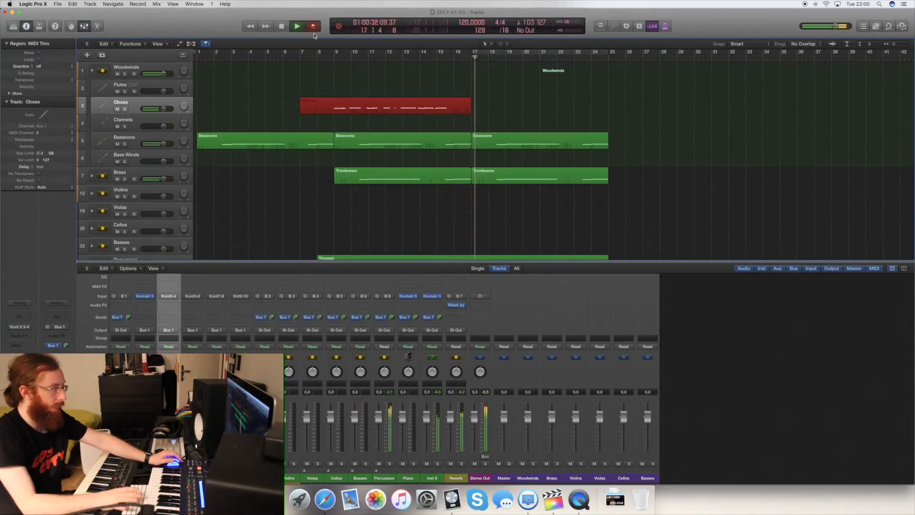
key(space)
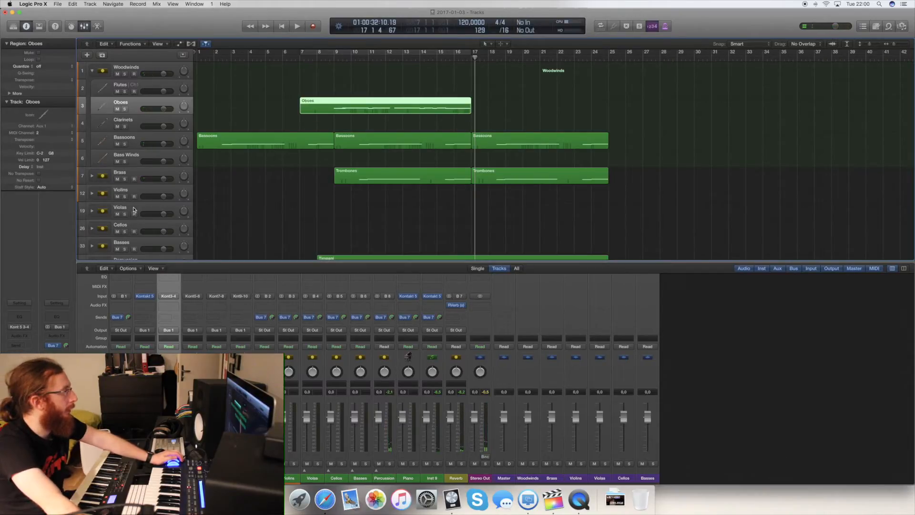
Expand the Cellos stack, audition Cello Staccato and Cello Spiccato, and keep the Cello Spiccato track selected.
click(137, 226)
scroll(200, 222, down, 1)
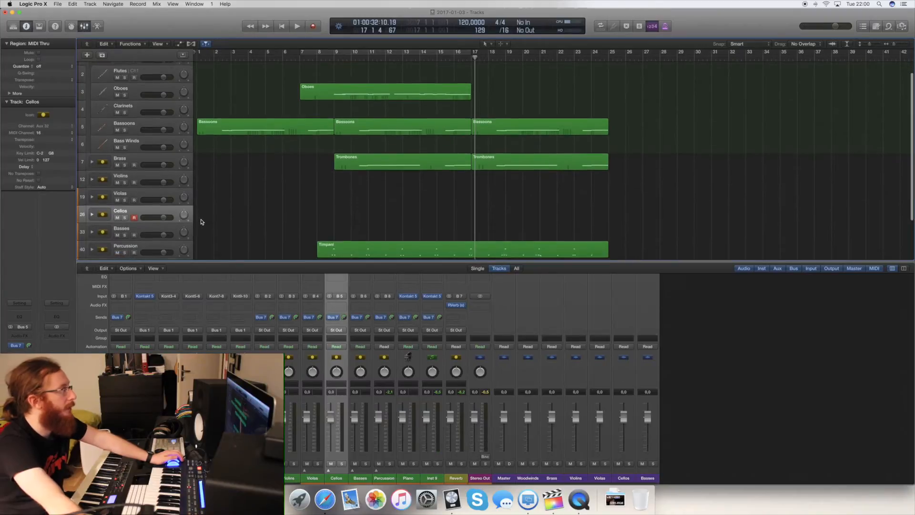
click(92, 213)
scroll(167, 242, down, 2)
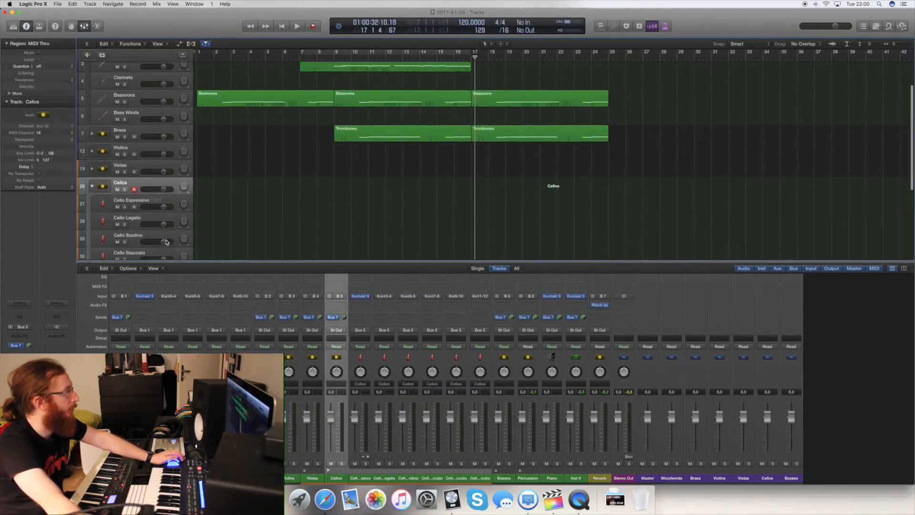
click(145, 245)
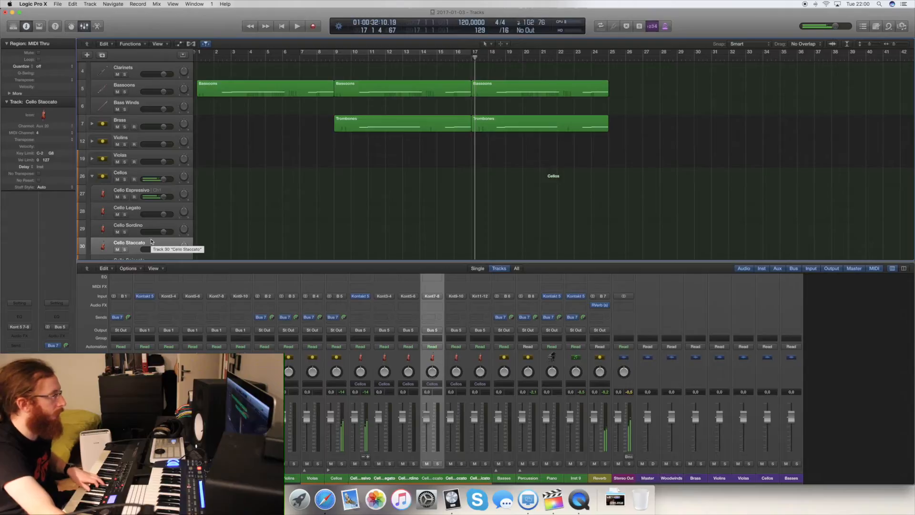
scroll(138, 242, down, 1)
click(138, 243)
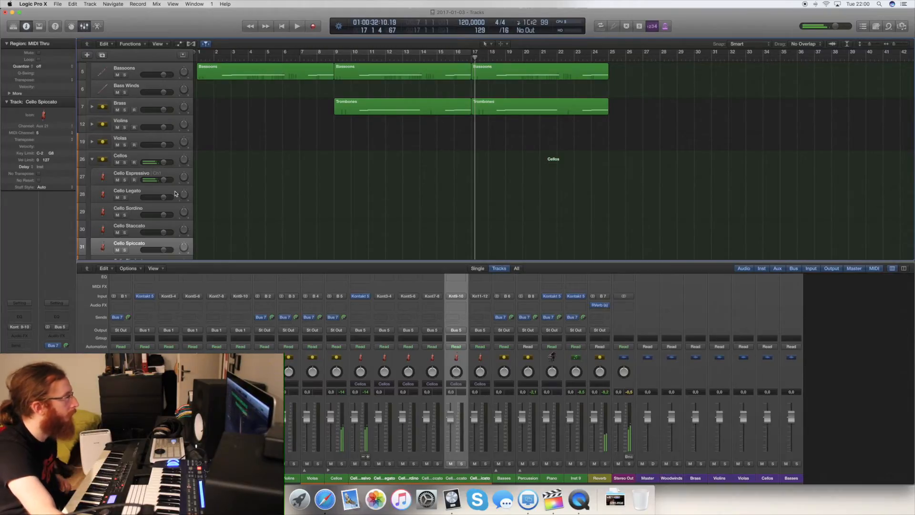
scroll(148, 241, down, 3)
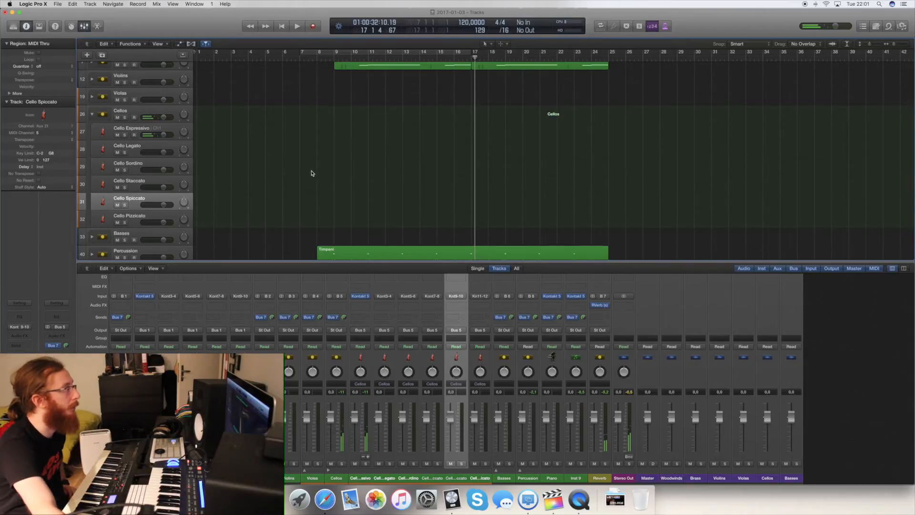
Record a repeated-note Cello Spiccato part over bars 9 to 17, starting from bar 7, and copy the region to bar 17.
scroll(313, 174, up, 2)
click(333, 57)
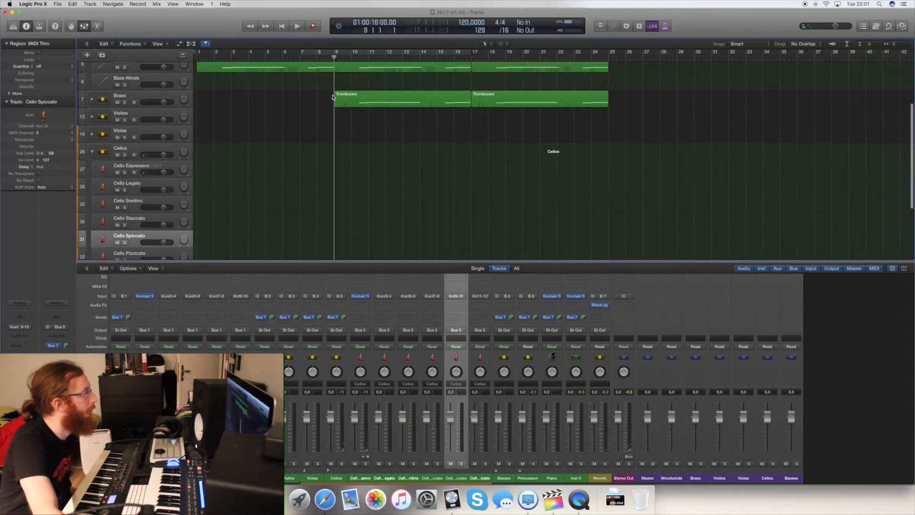
click(303, 57)
click(312, 26)
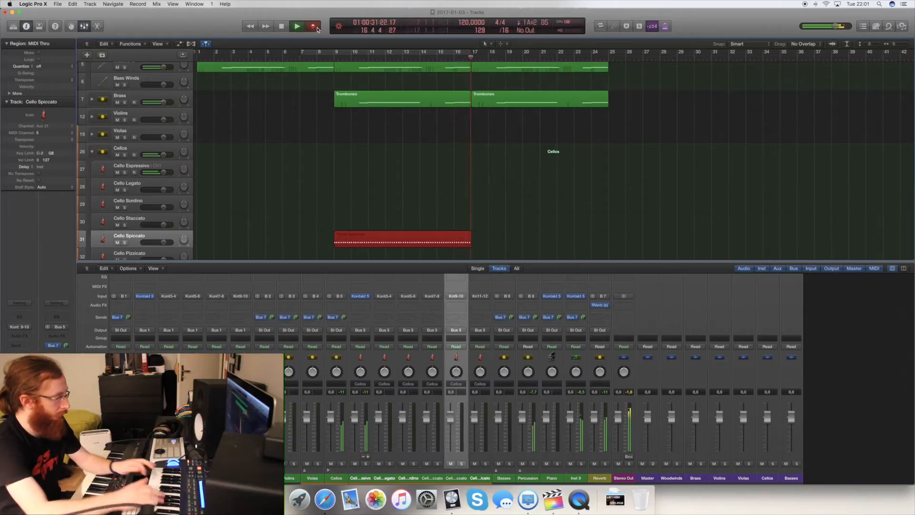
key(space)
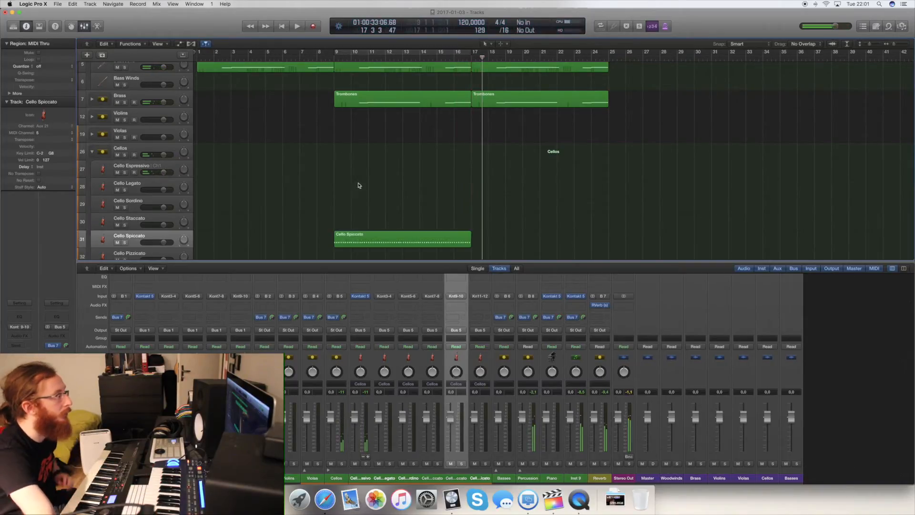
drag(380, 246, 358, 215)
Open the Oboes region in the Piano Roll and move its first melody note to start exactly at bar 9.
scroll(505, 229, down, 3)
scroll(364, 185, up, 6)
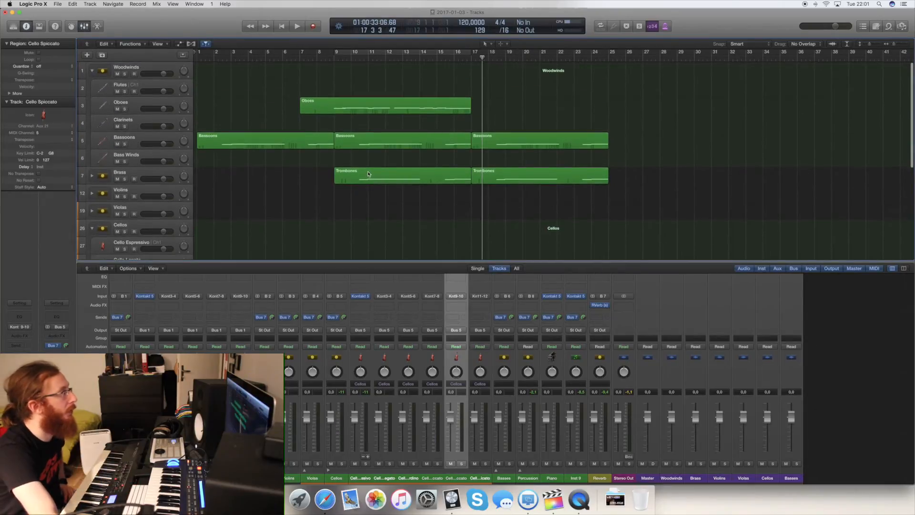
click(344, 81)
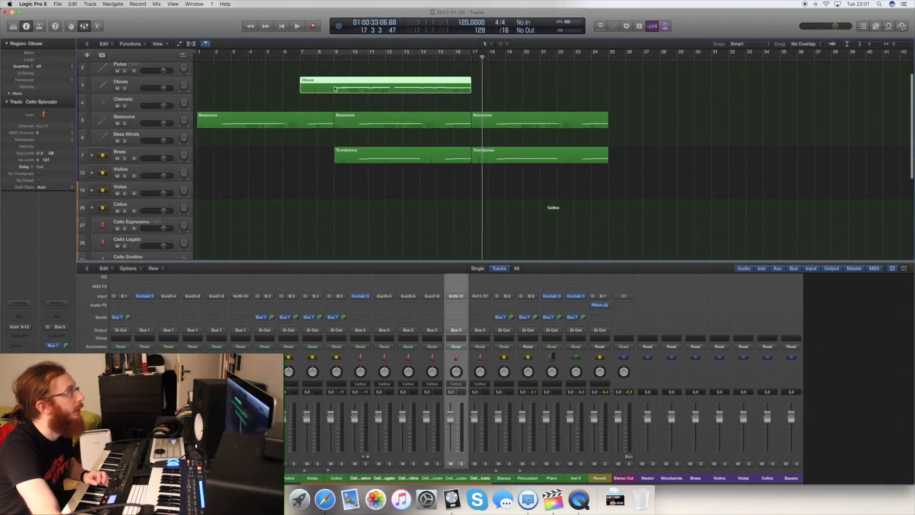
key(e)
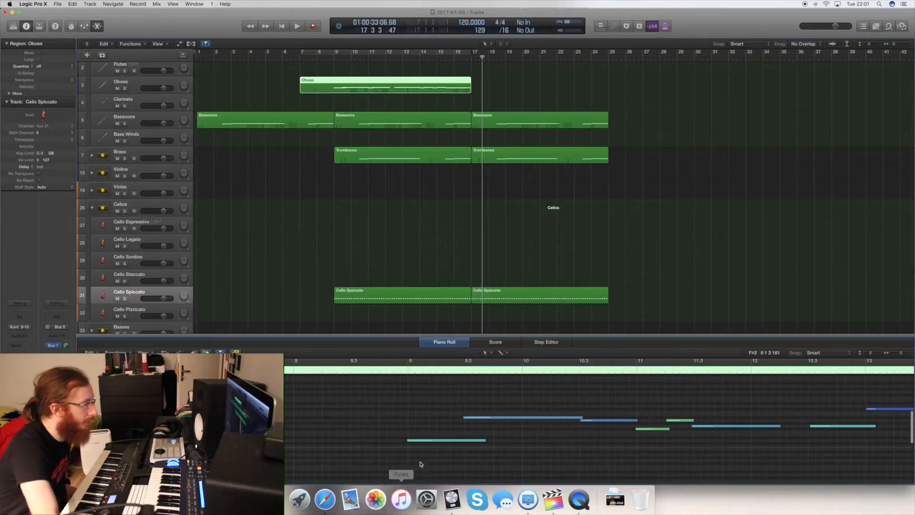
click(412, 441)
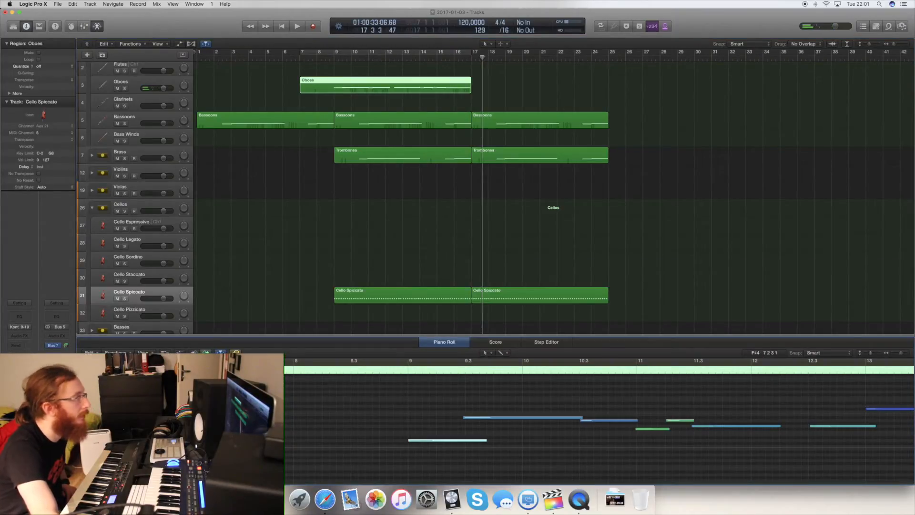
Cut away the part of the Oboes region before bar 9 and copy the remaining region to bar 17.
click(334, 55)
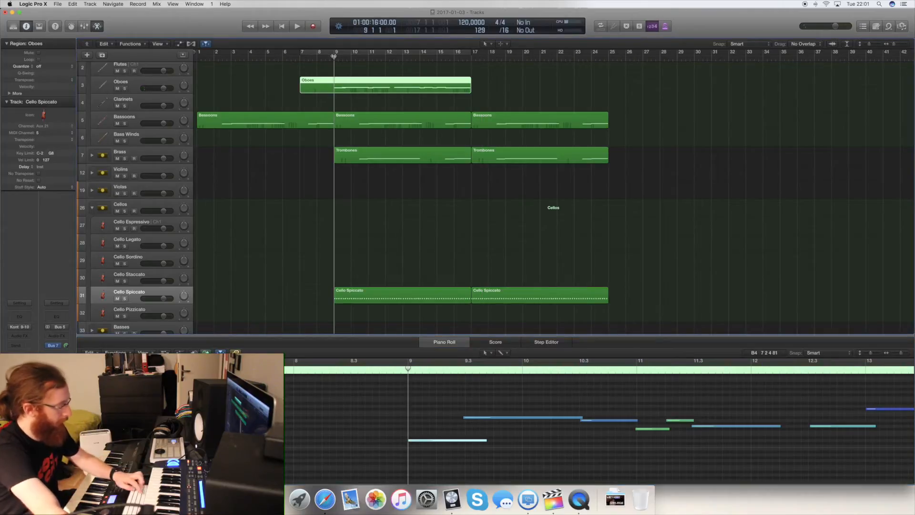
key(super+t)
click(317, 84)
key(Delete)
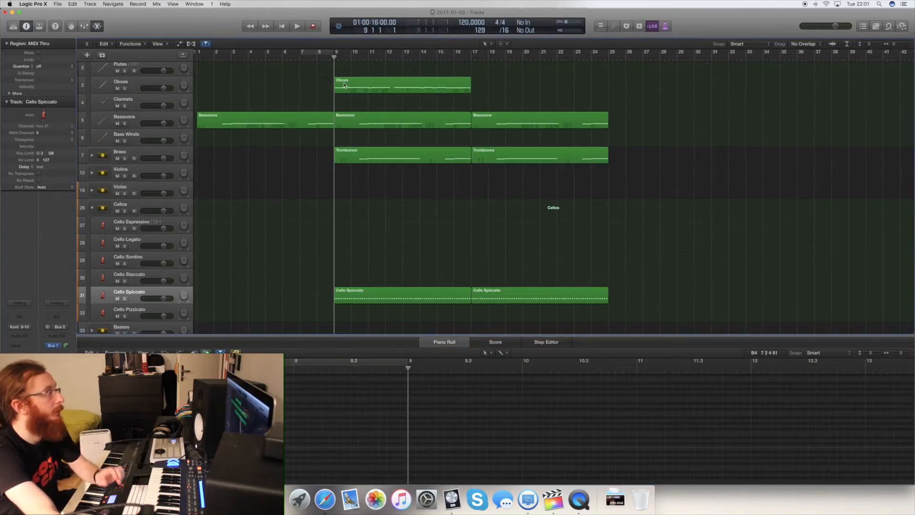
drag(367, 86, 505, 86)
Select both Oboes regions and copy them onto the Flutes track at the same position.
scroll(155, 75, up, 2)
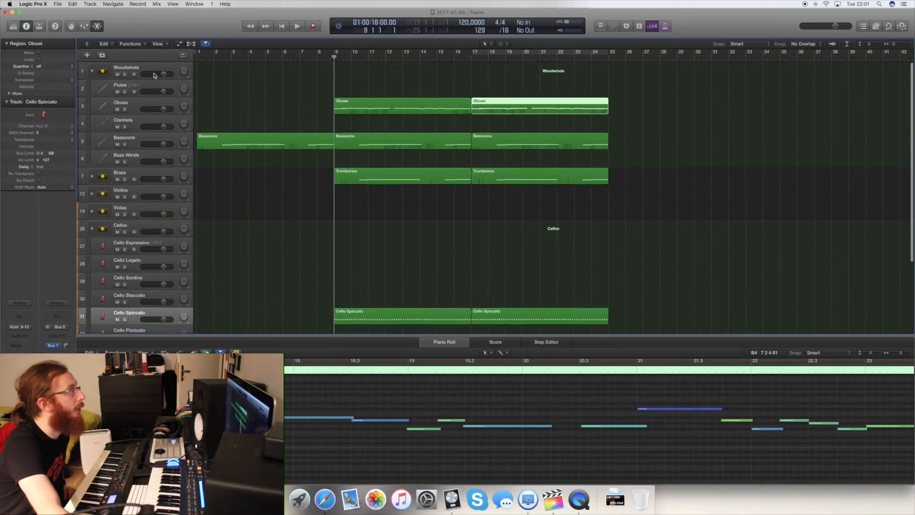
shift+click(455, 112)
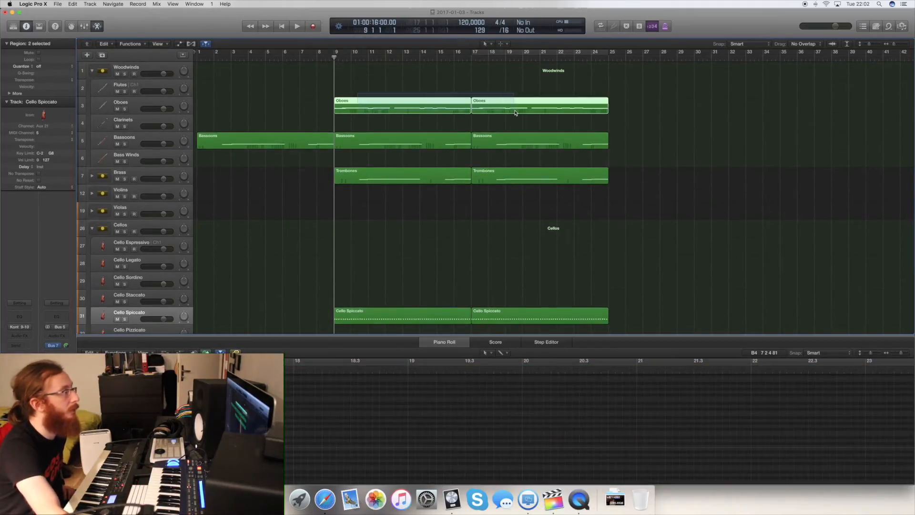
drag(435, 101, 436, 94)
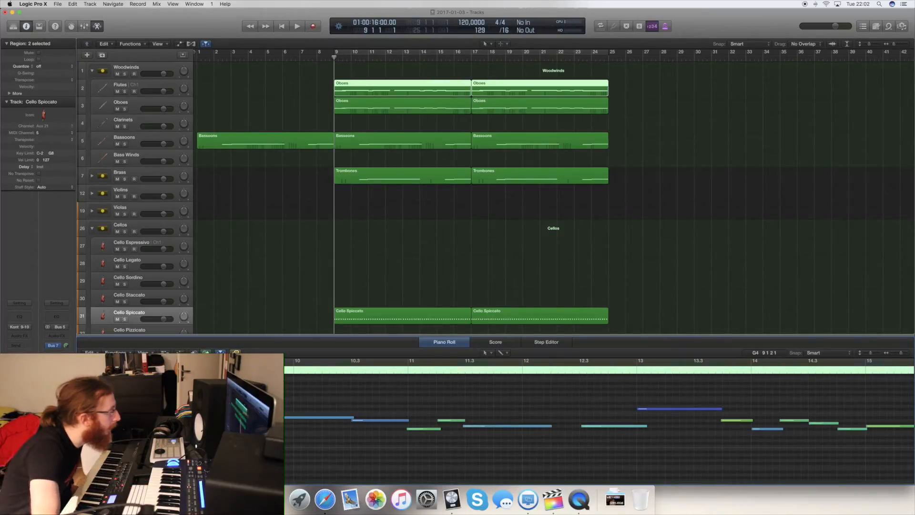
Select all notes of the copied regions on the Flutes track and transpose them up 12 semitones.
key(super+a)
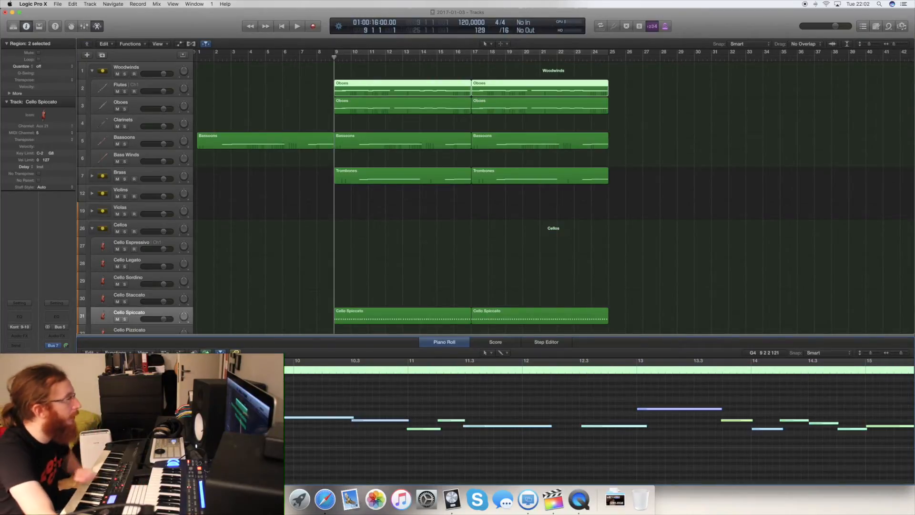
click(73, 5)
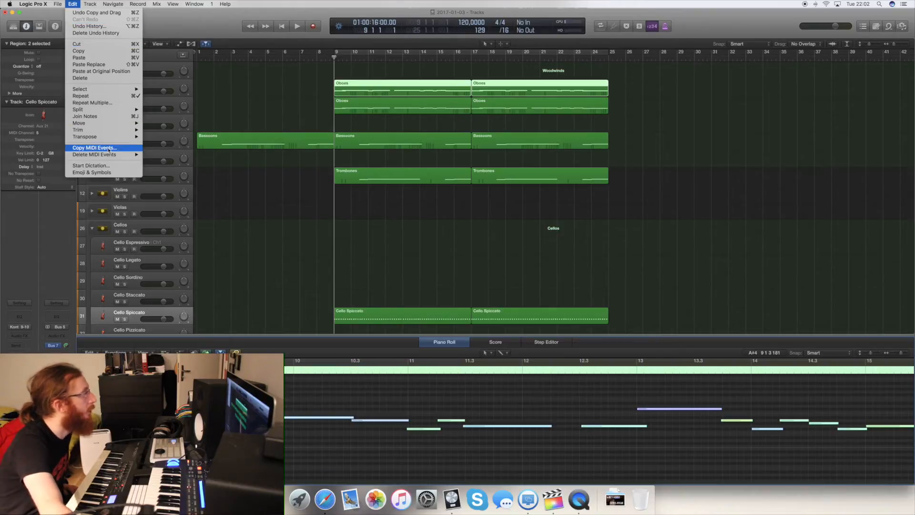
mouse_move(132, 137)
click(189, 152)
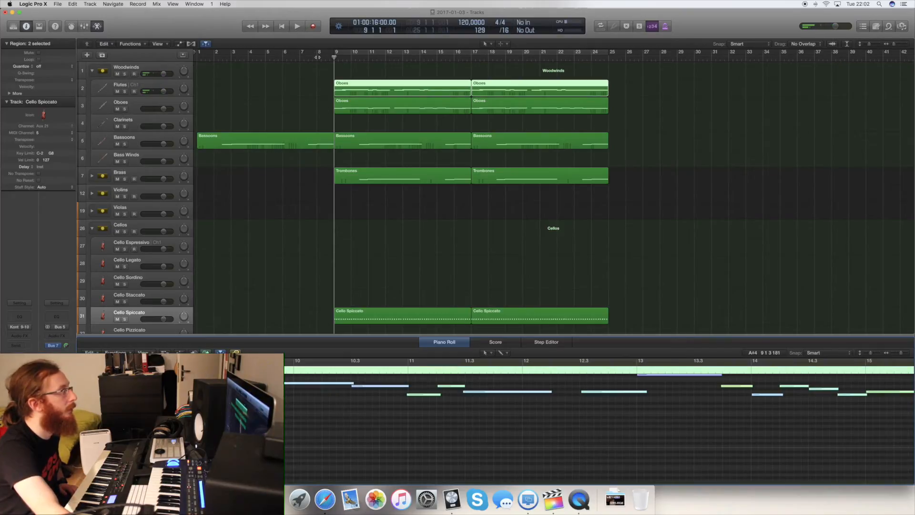
Transpose the selected flute notes up another 12 semitones and select the Flutes track.
click(113, 3)
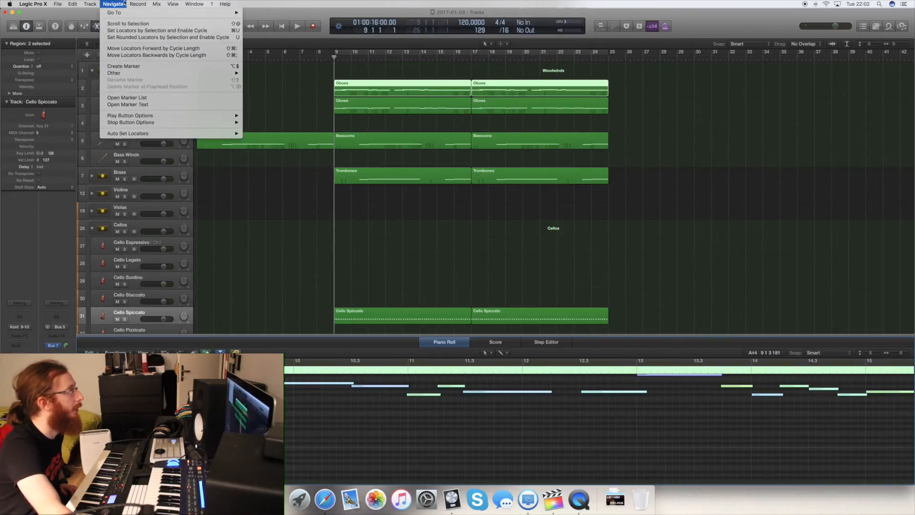
mouse_move(174, 3)
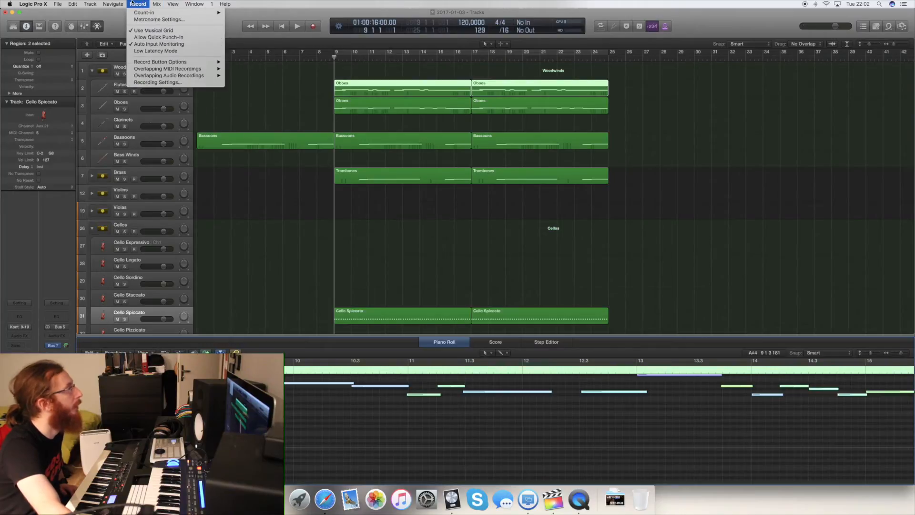
mouse_move(90, 3)
mouse_move(119, 137)
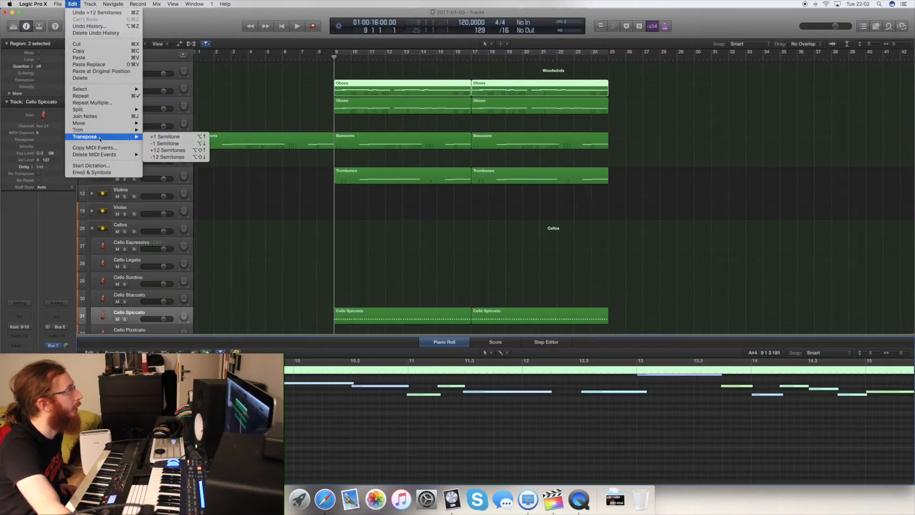
click(173, 158)
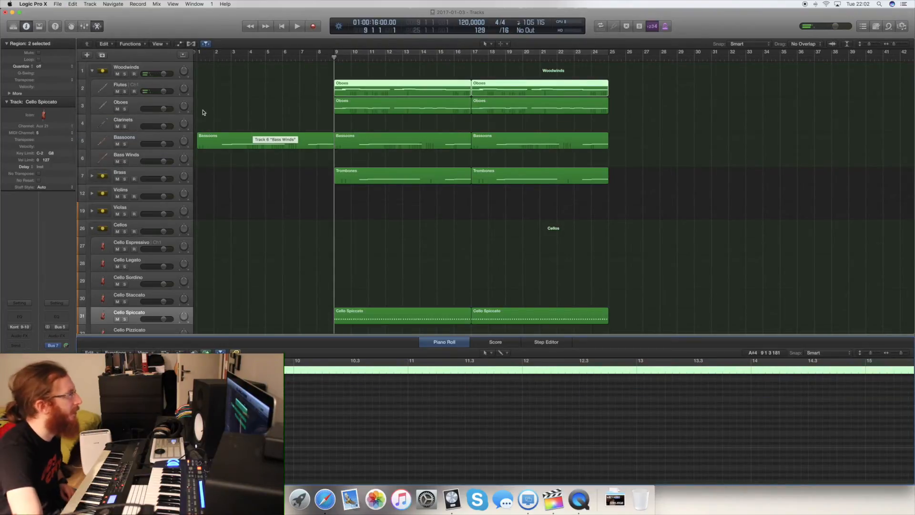
click(128, 85)
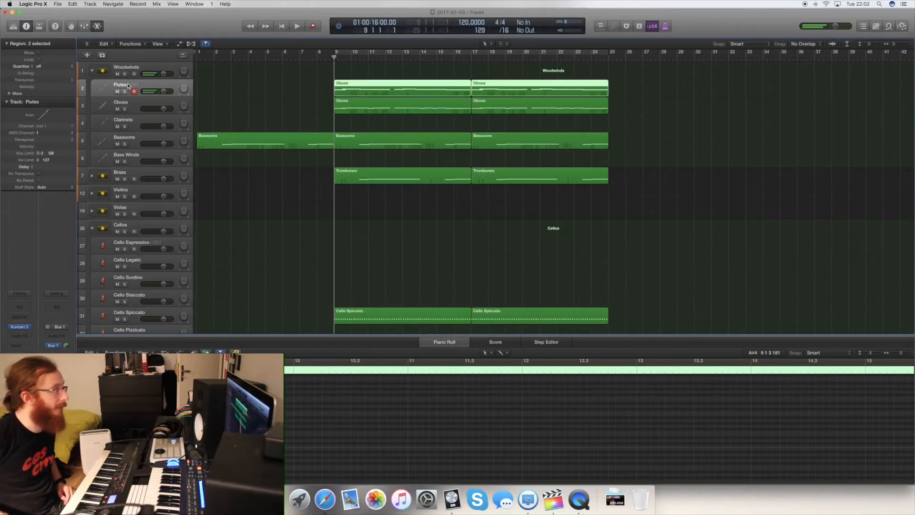
Play the arrangement from bar 7, return to the start and set the cycle range around the two selected flute regions.
click(302, 59)
click(297, 28)
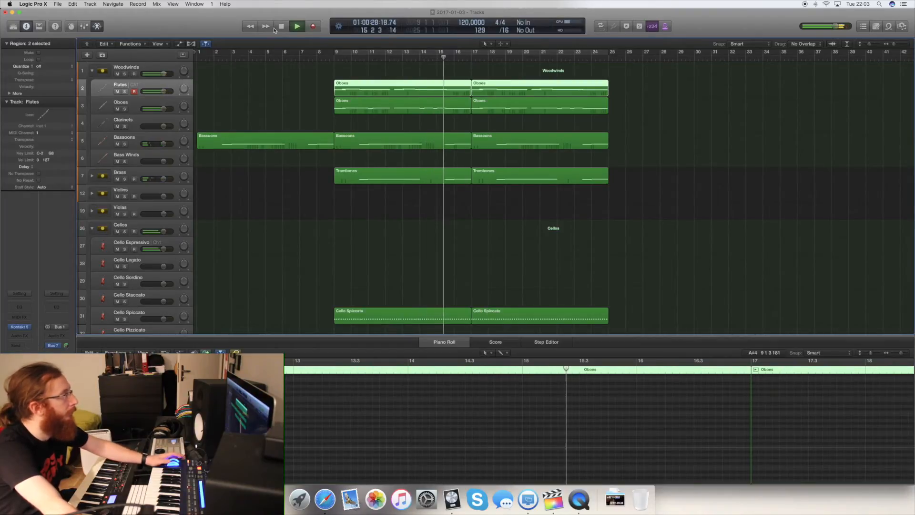
key(space)
key(Return)
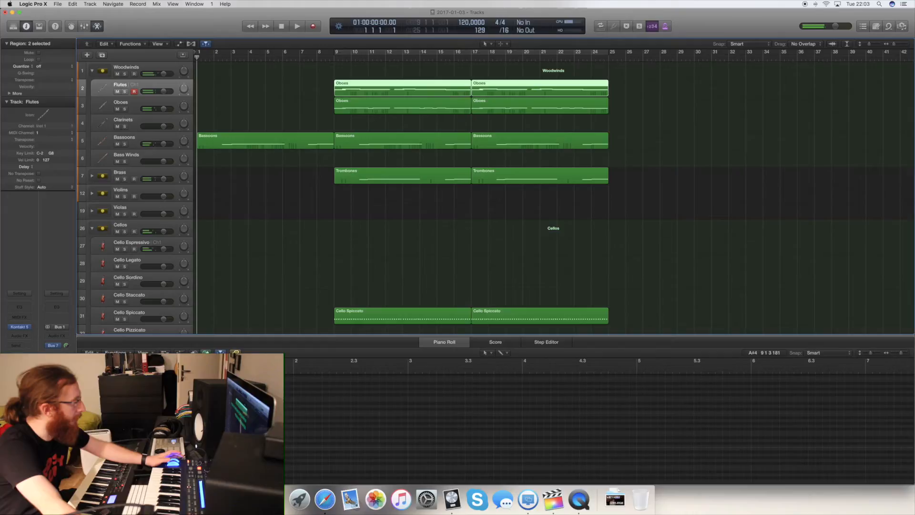
key(u)
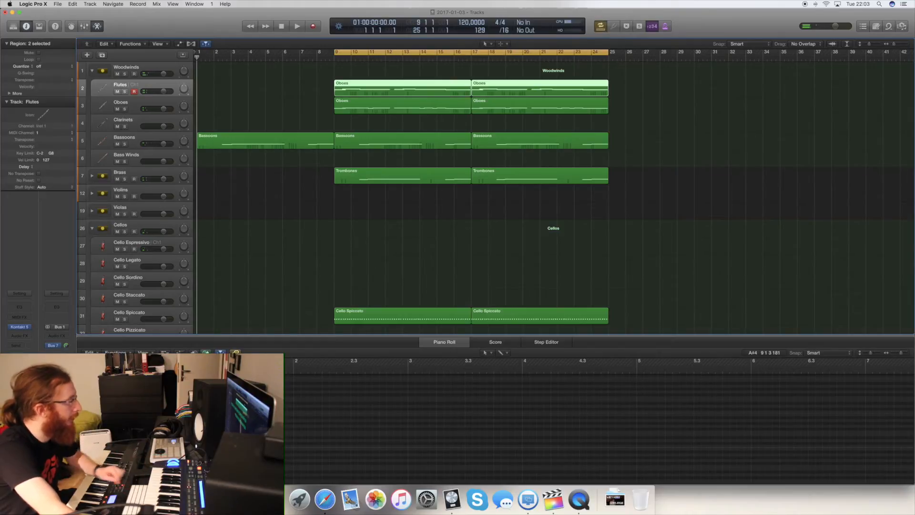
Set the Flutes articulation to the vibrato sustain in the Woodwind Ensemble instrument of the Flutes track, and close the instrument.
key(x)
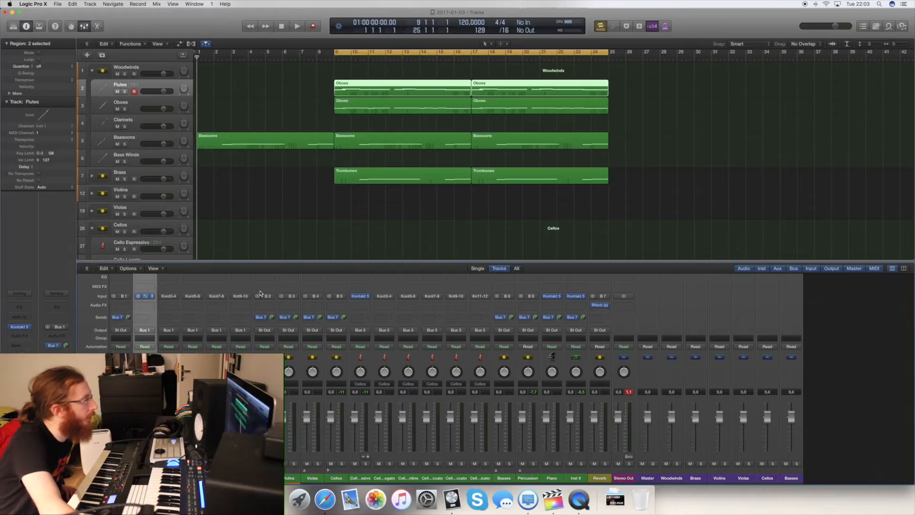
key(v)
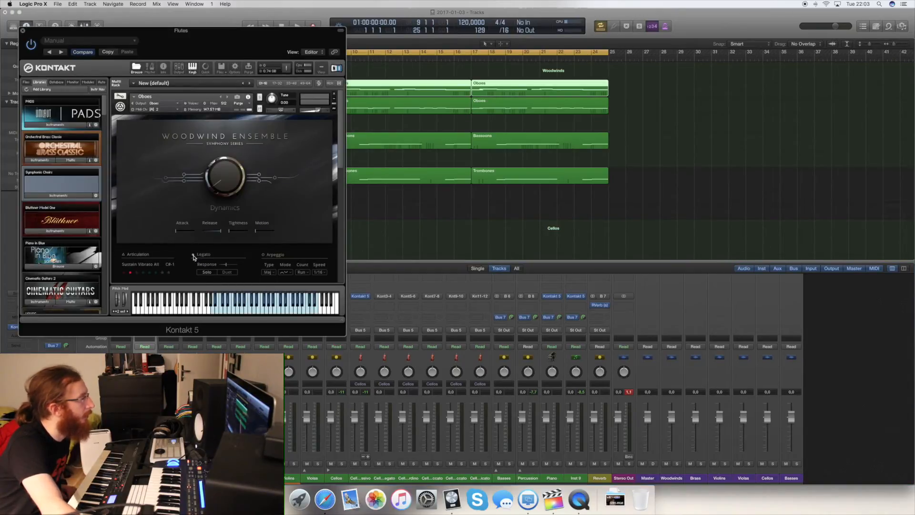
click(334, 100)
click(334, 113)
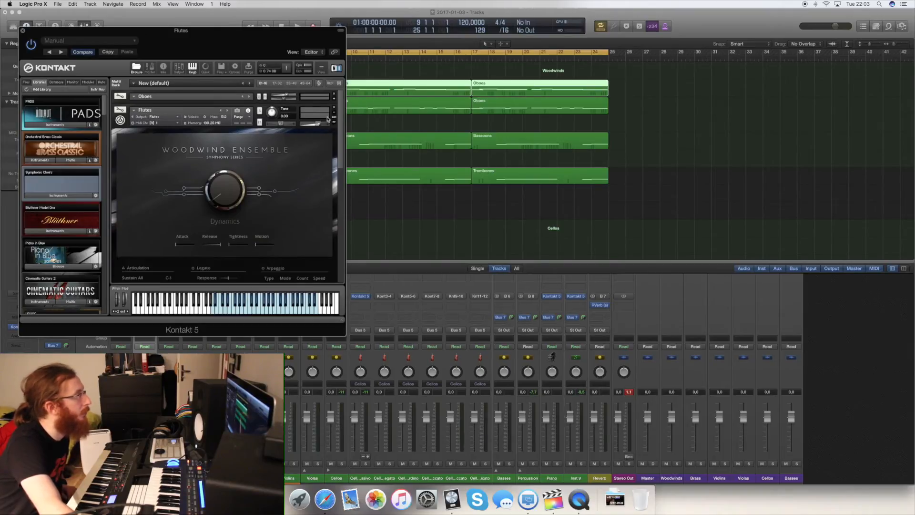
scroll(136, 278, down, 2)
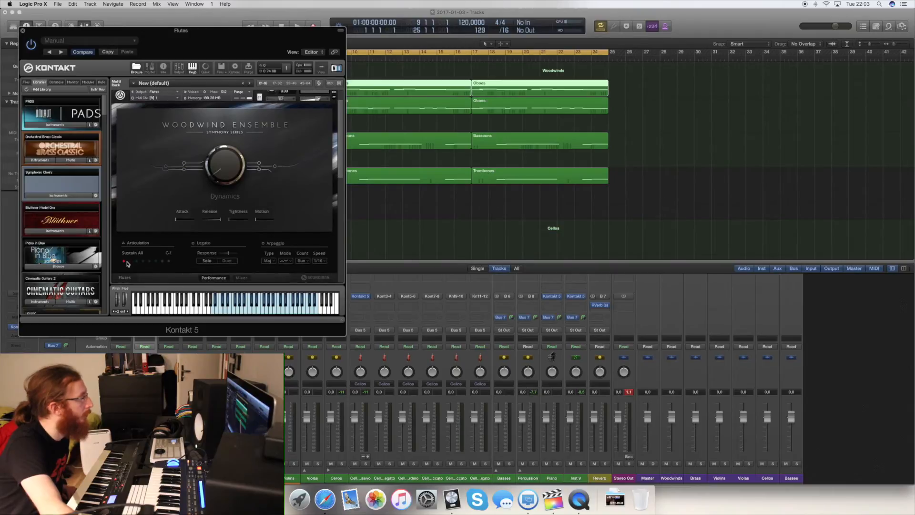
click(130, 261)
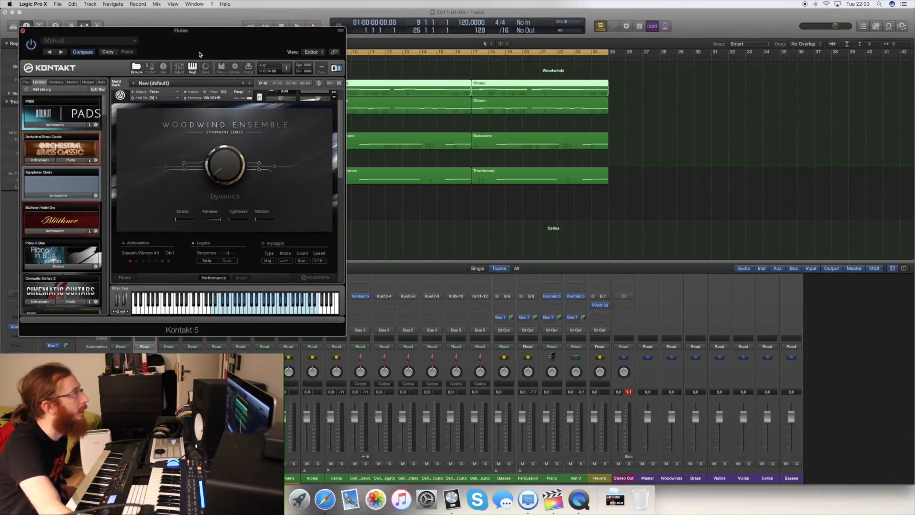
key(super+w)
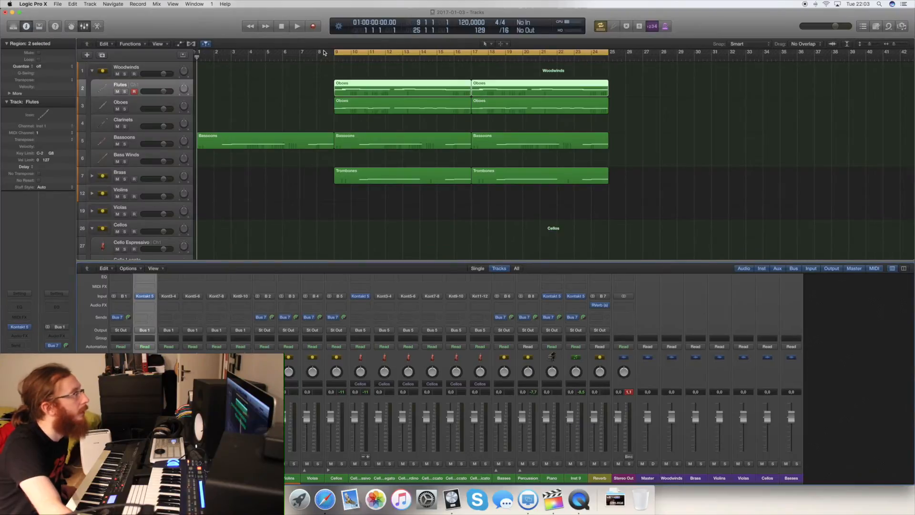
Inspect the notes and controller curve of the first Oboes region and its copy on the Flutes track in the piano roll.
click(353, 108)
double_click(352, 108)
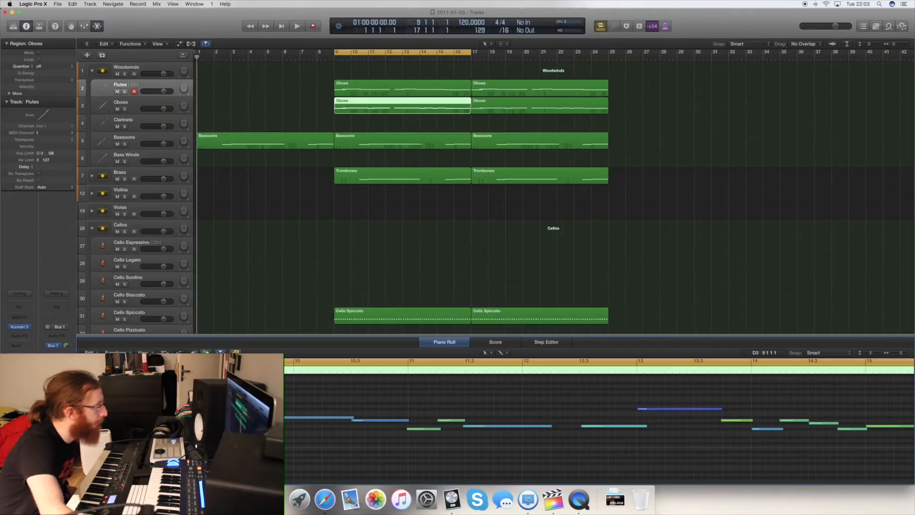
key(a)
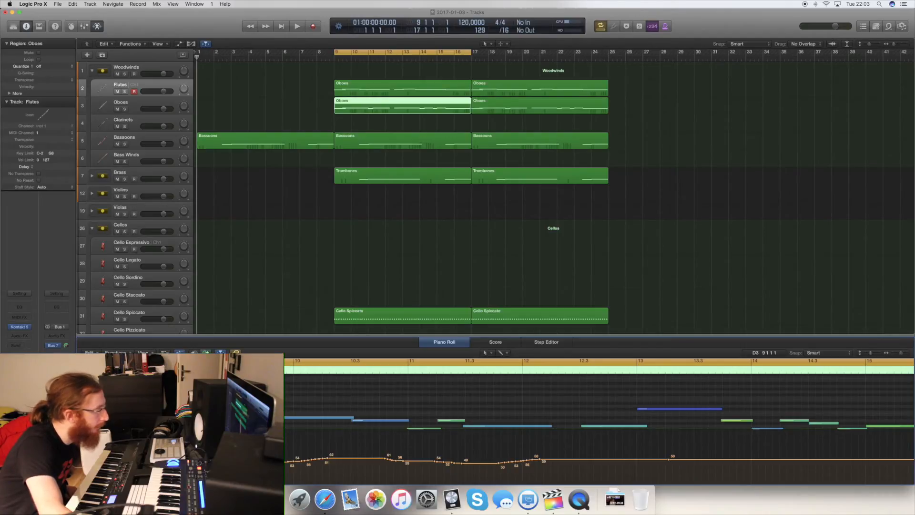
click(351, 91)
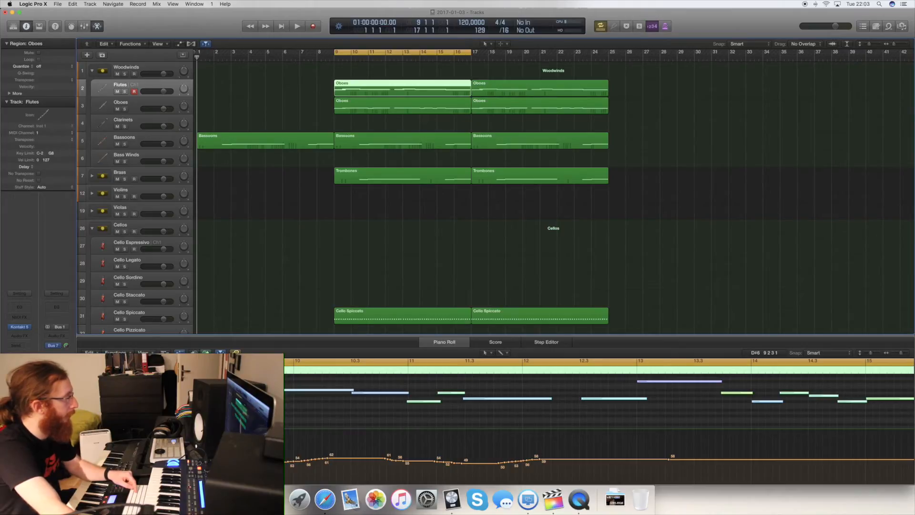
key(a)
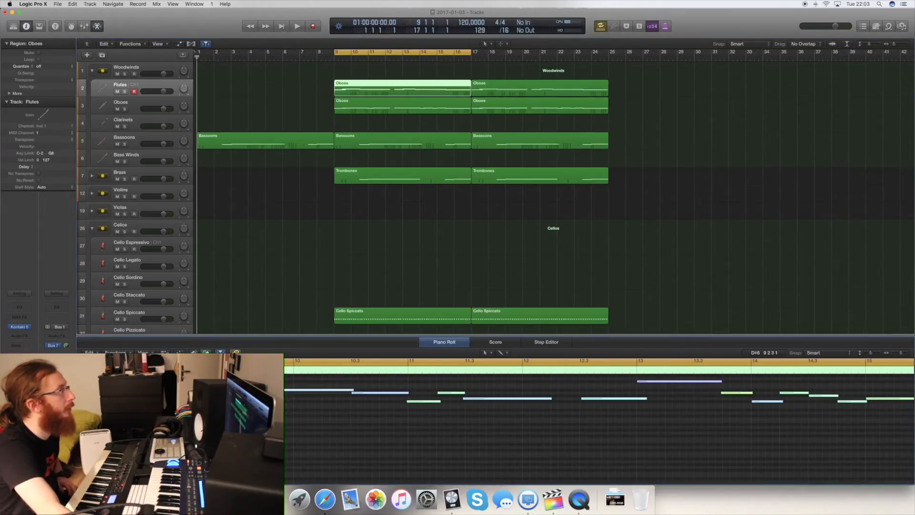
Turn off cycle mode and listen to the arrangement from about bar 7 with the changed flute sound.
click(317, 59)
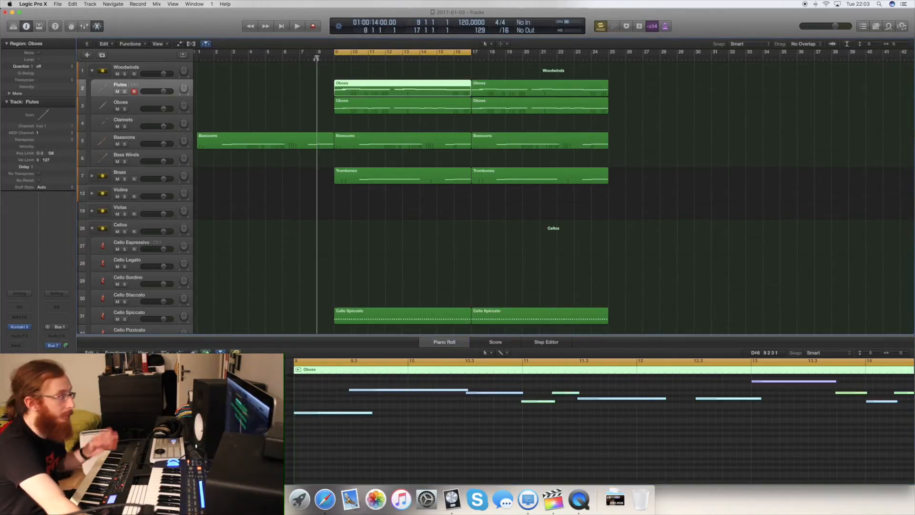
click(301, 57)
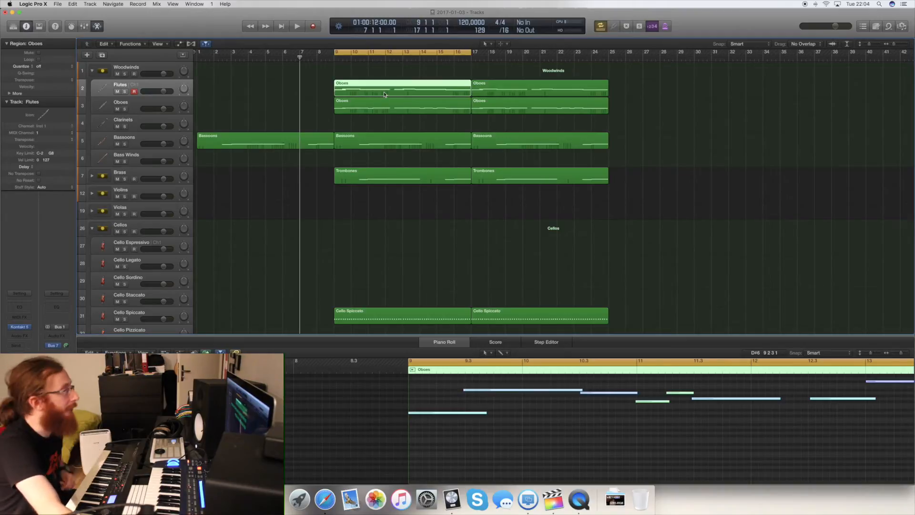
click(297, 27)
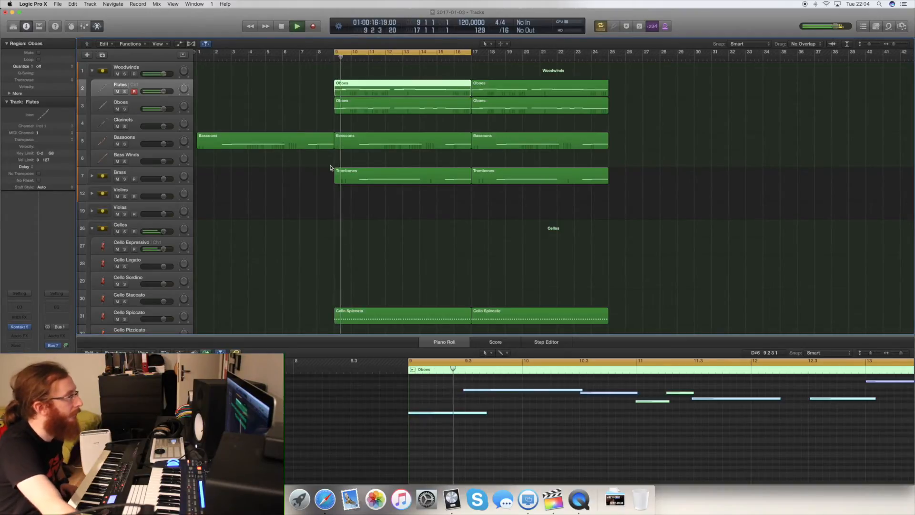
click(600, 27)
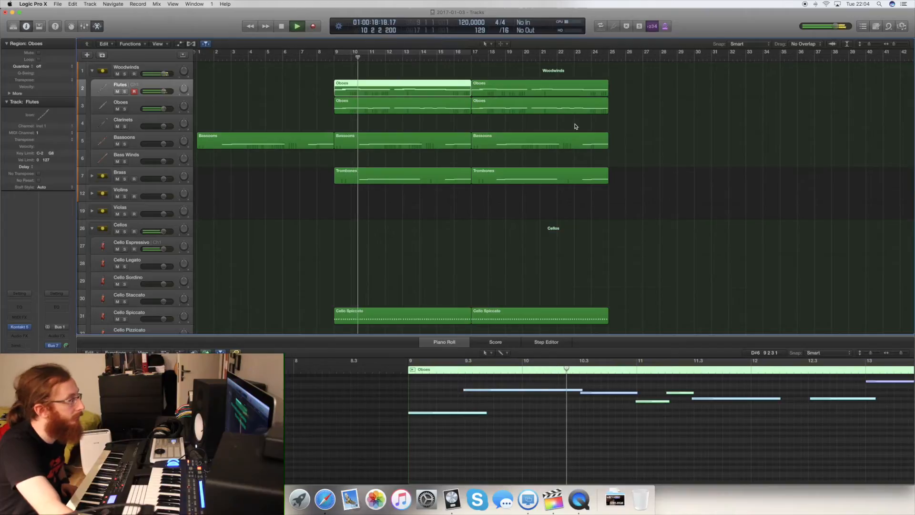
click(315, 57)
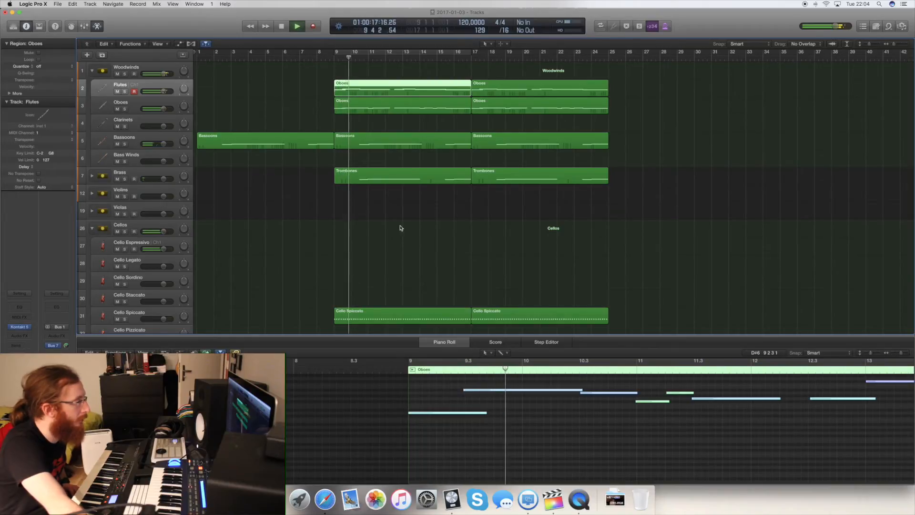
click(294, 57)
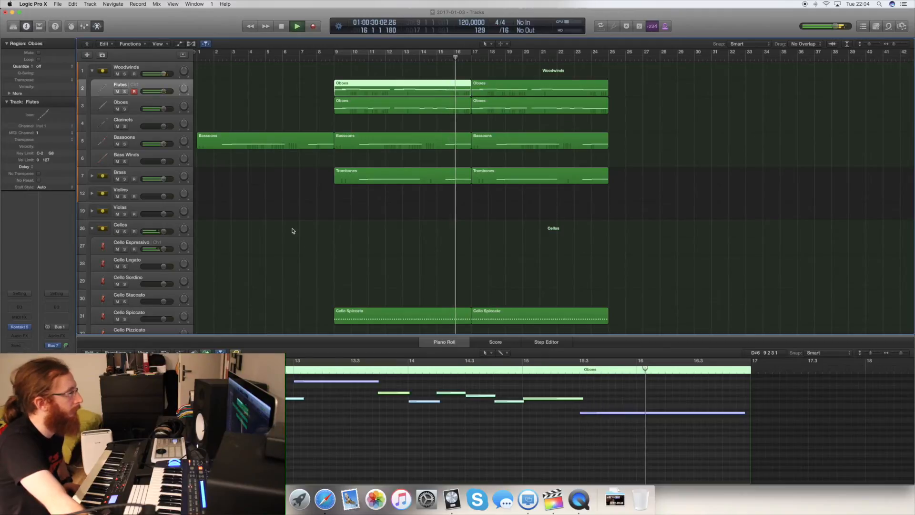
click(285, 29)
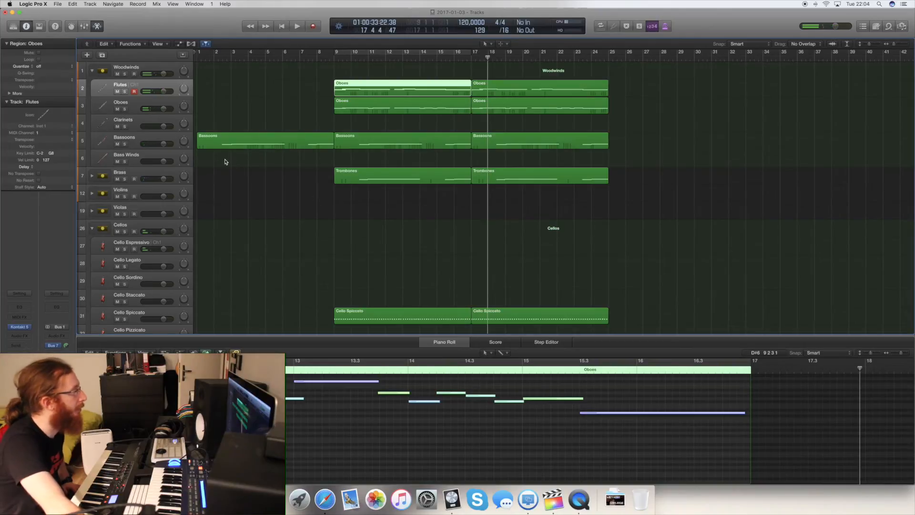
Expand the Brass stack, select the Horns track and show the Horns instrument in the Brass Ensemble rack.
scroll(101, 166, down, 1)
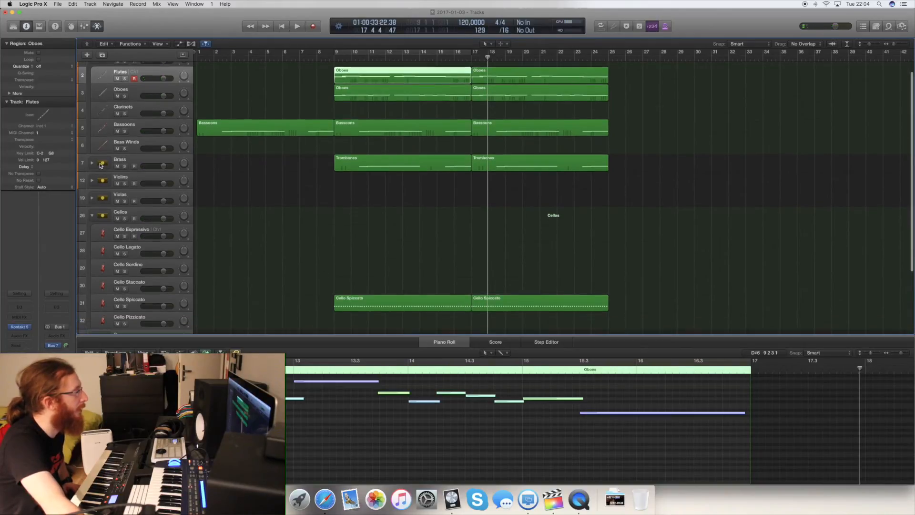
click(92, 164)
click(120, 198)
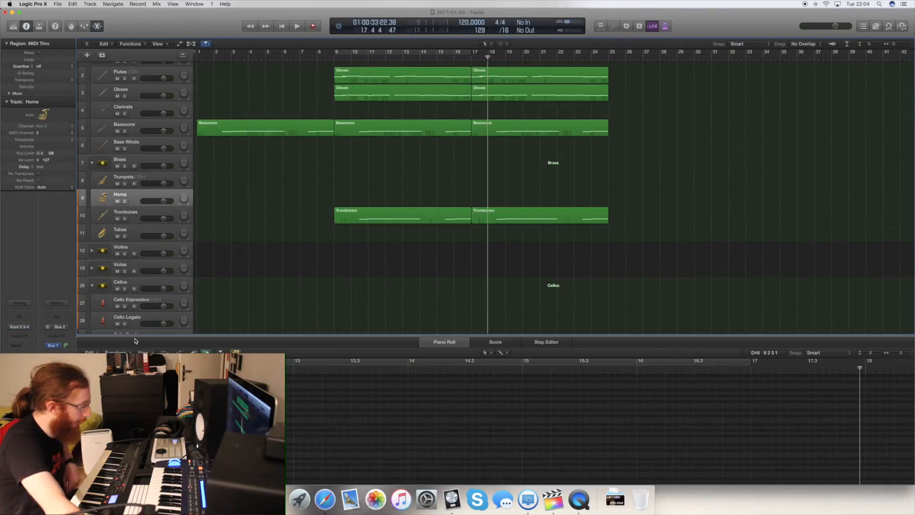
key(x)
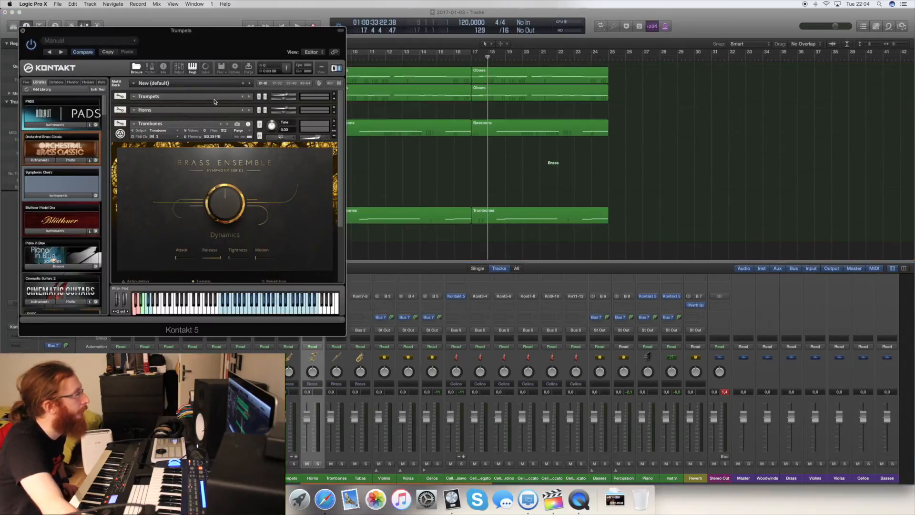
click(335, 127)
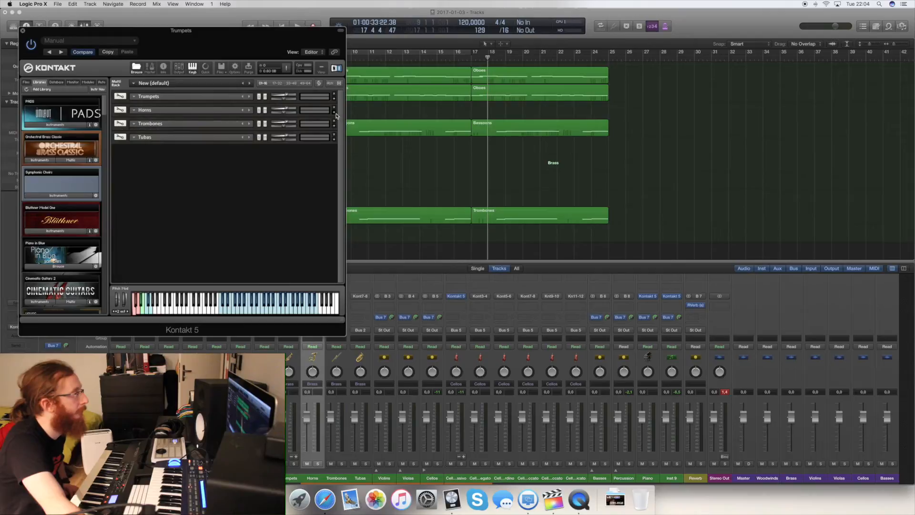
click(335, 115)
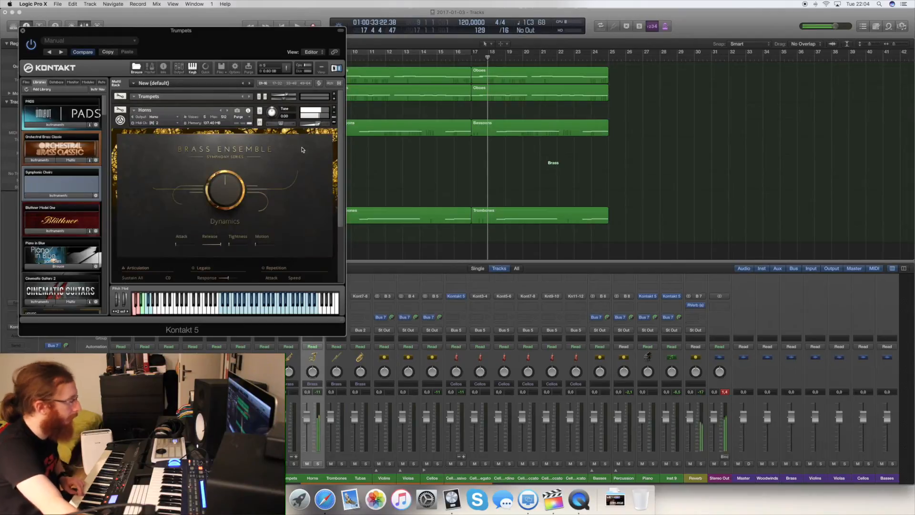
Audition several Horns articulations, including single-tongue sustain, muted staccato and semitone trill, and return to the Sustain All articulation.
scroll(141, 256, down, 2)
click(138, 259)
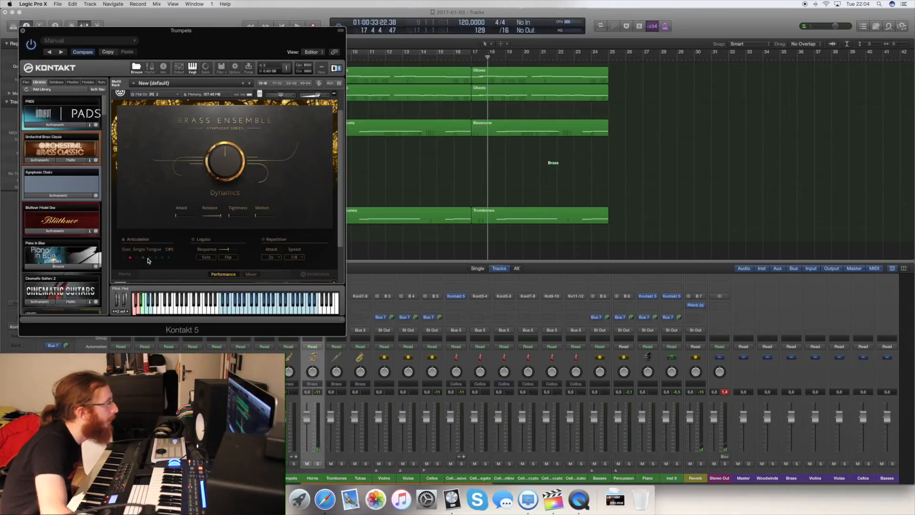
click(154, 258)
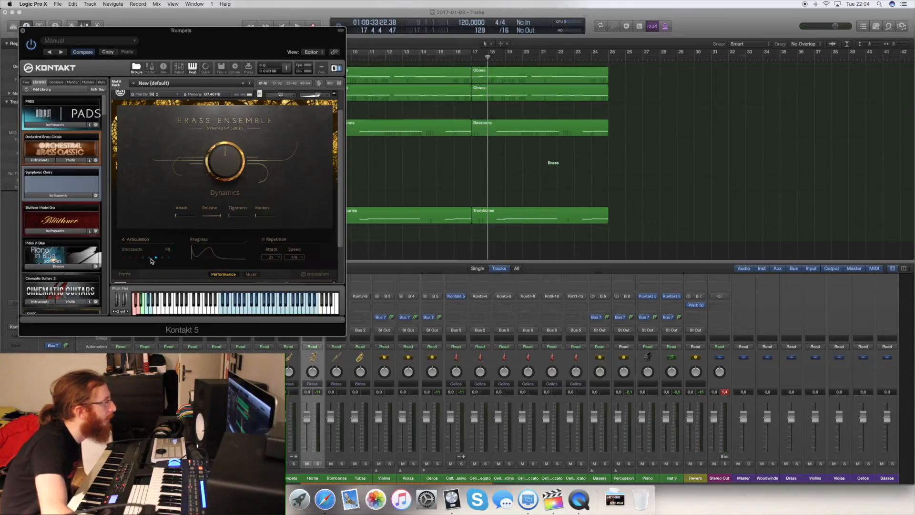
click(151, 260)
click(163, 262)
click(149, 261)
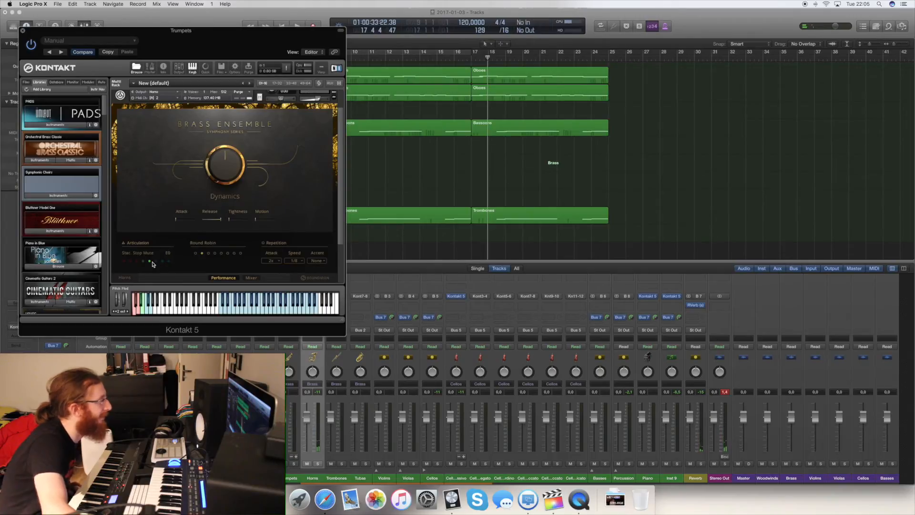
click(135, 262)
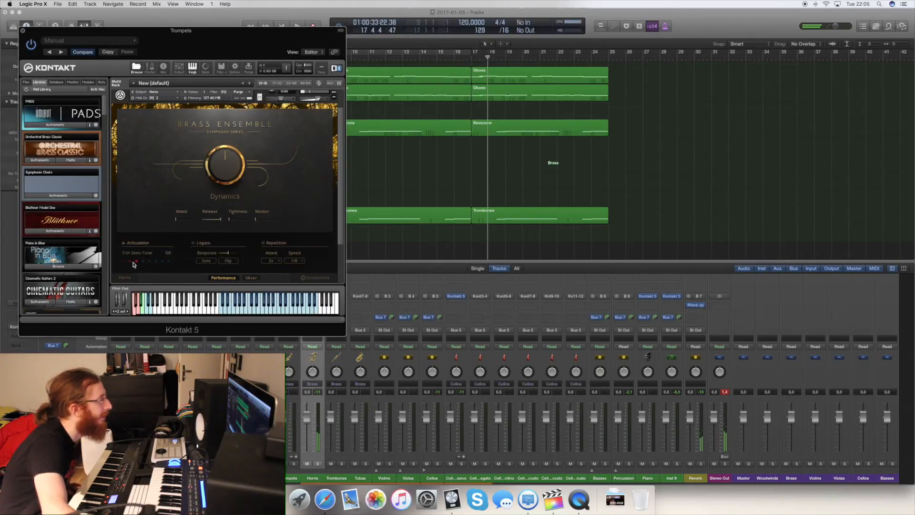
click(129, 262)
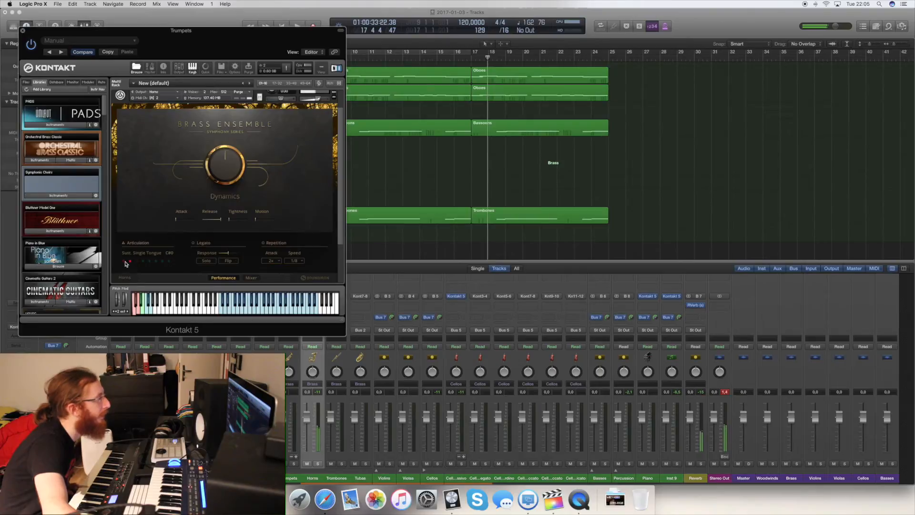
scroll(158, 259, down, 1)
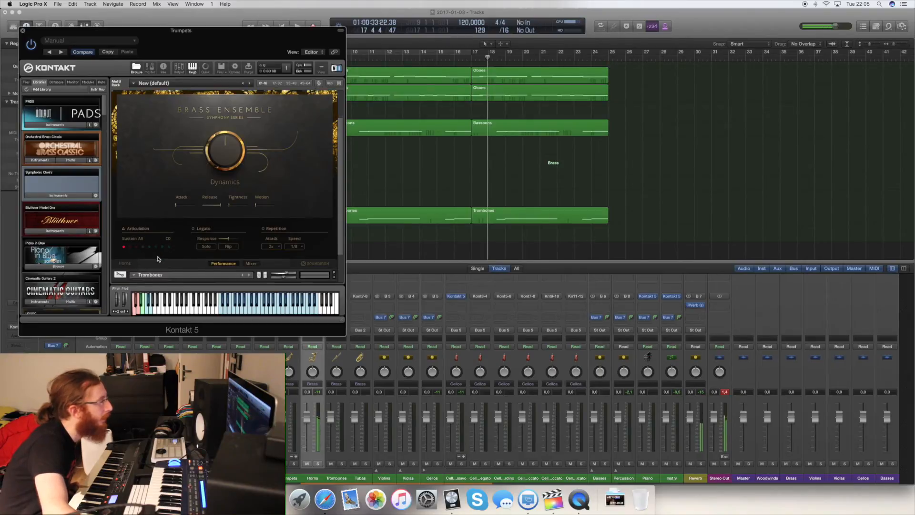
scroll(158, 259, down, 2)
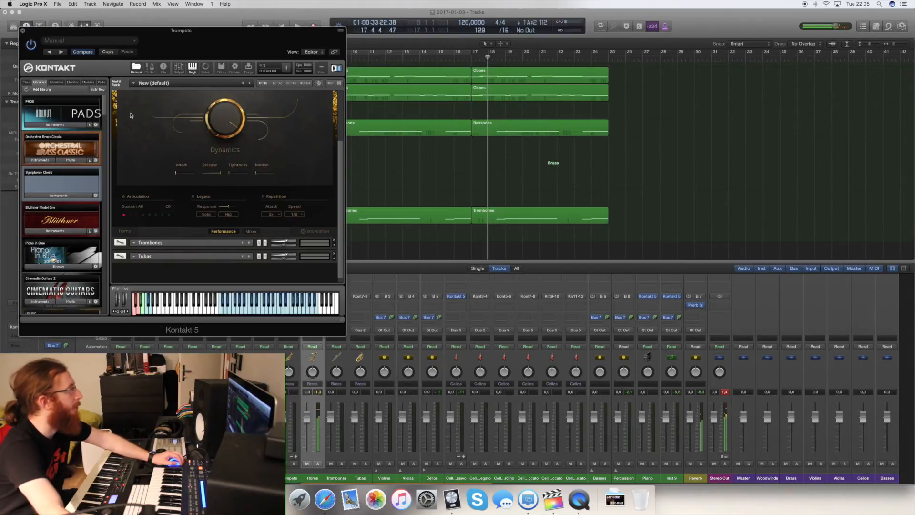
Close the brass instrument and play the arrangement from bar 15 to try out a horn part over it.
click(23, 30)
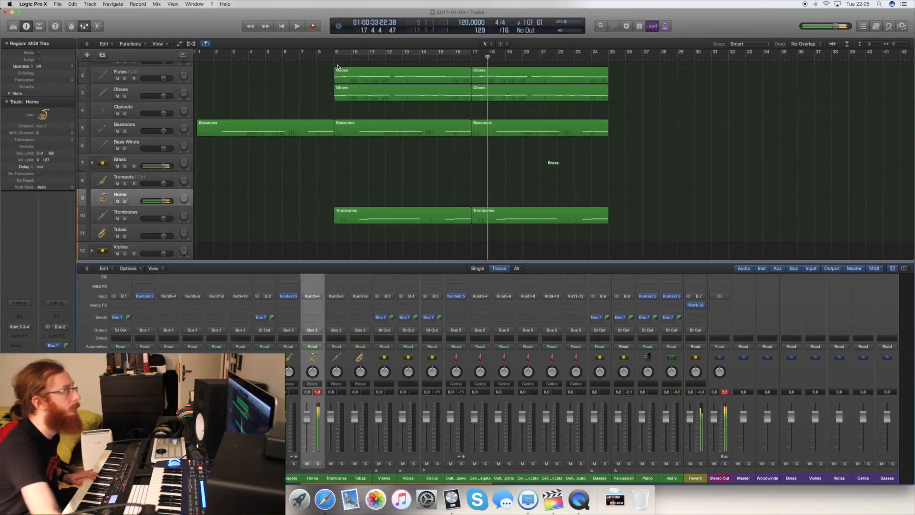
click(436, 59)
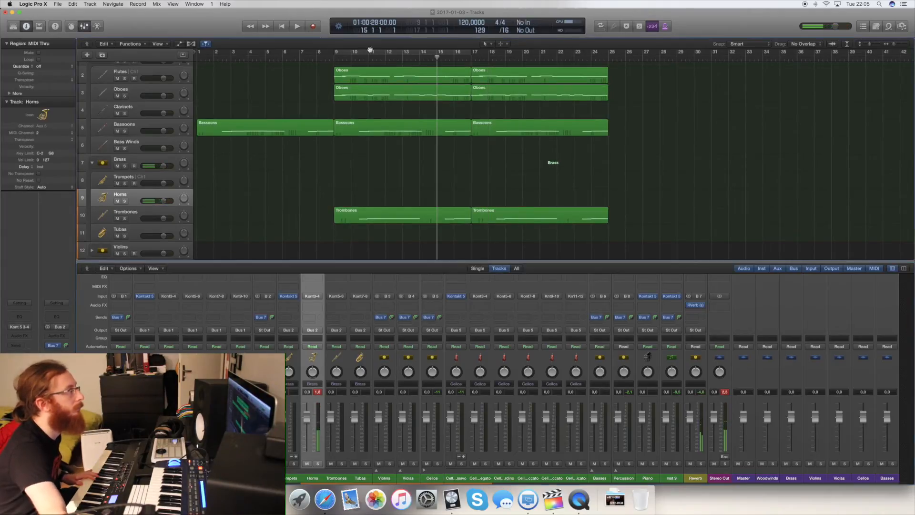
click(301, 28)
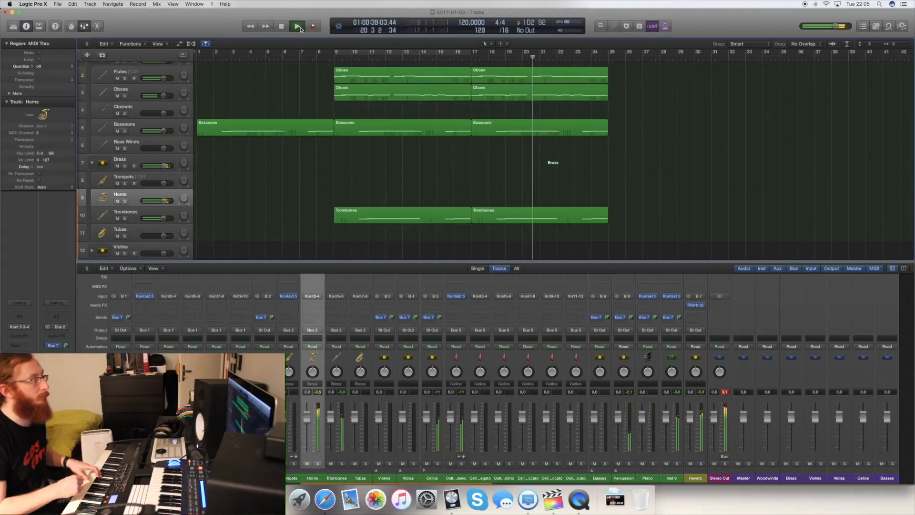
Stop playback, set the cycle range to bars 17 to 25 and play that section to rehearse the horn part.
click(298, 27)
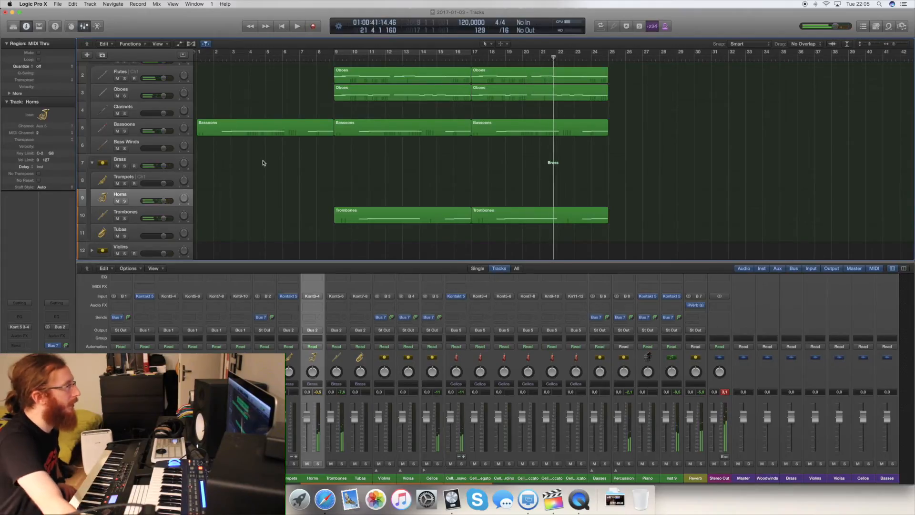
scroll(263, 193, down, 3)
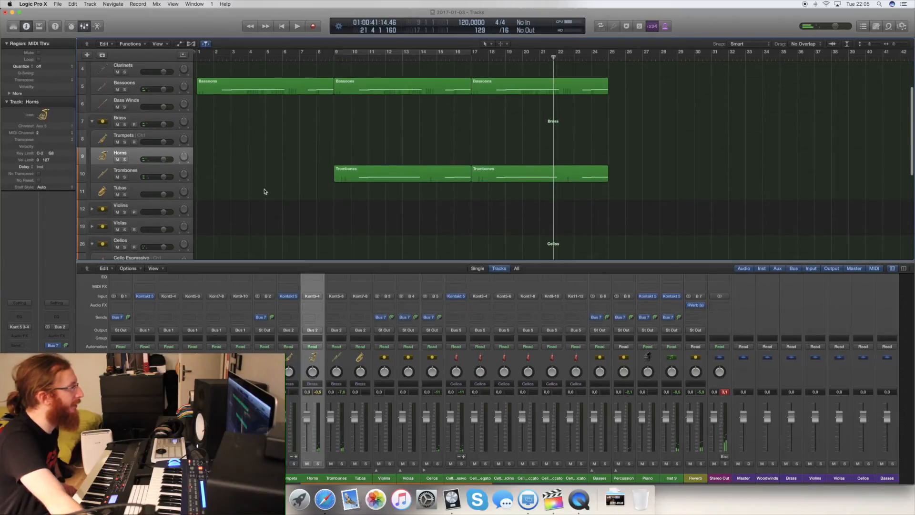
scroll(335, 186, up, 3)
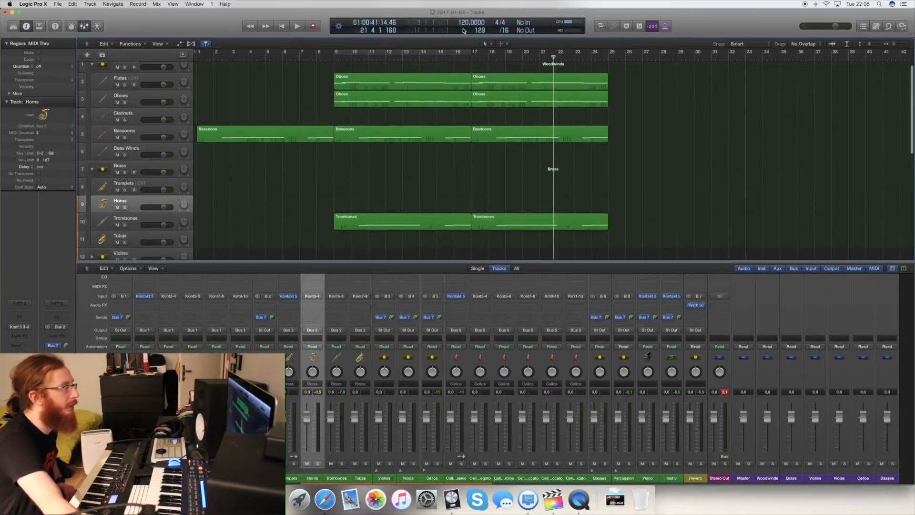
drag(472, 53, 610, 62)
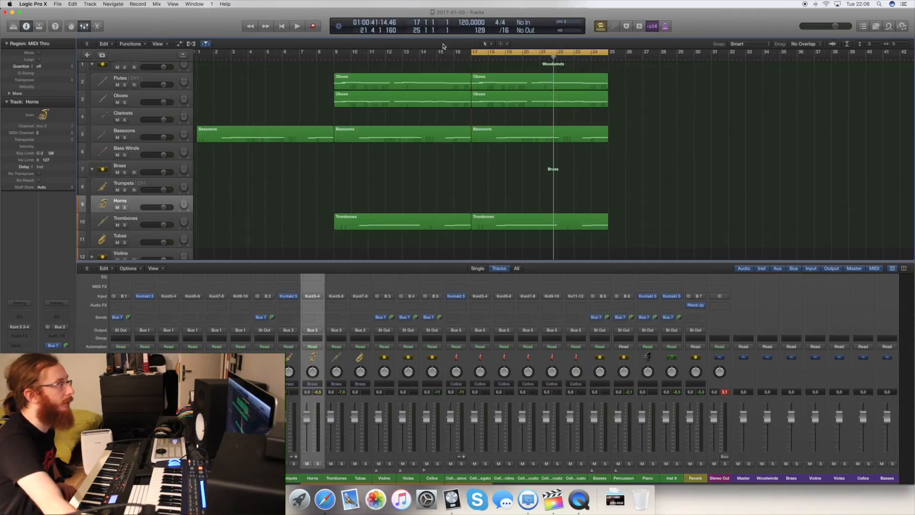
click(299, 28)
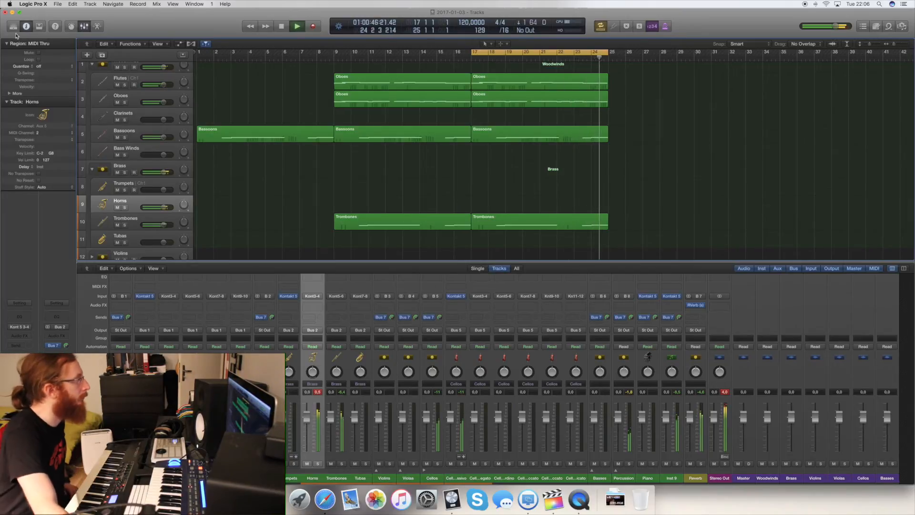
key(space)
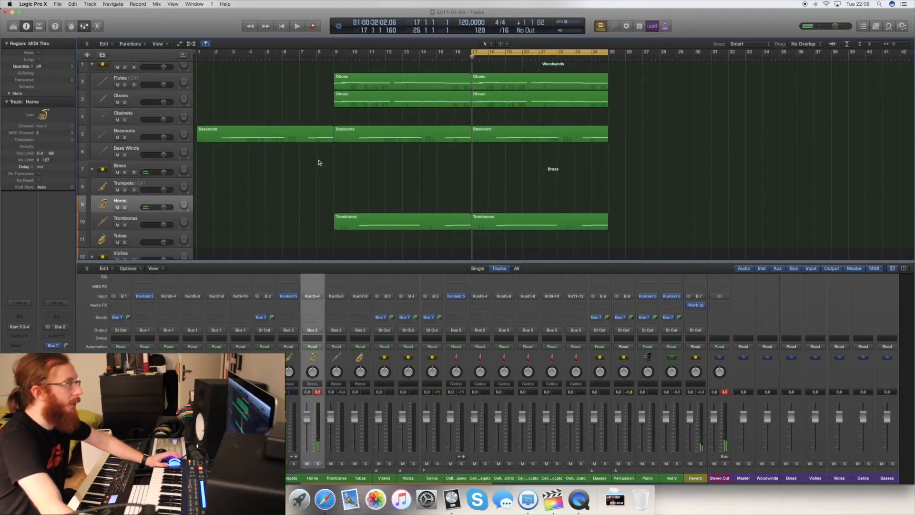
Record a horn take from bar 17 on the Horns track and undo it.
click(313, 28)
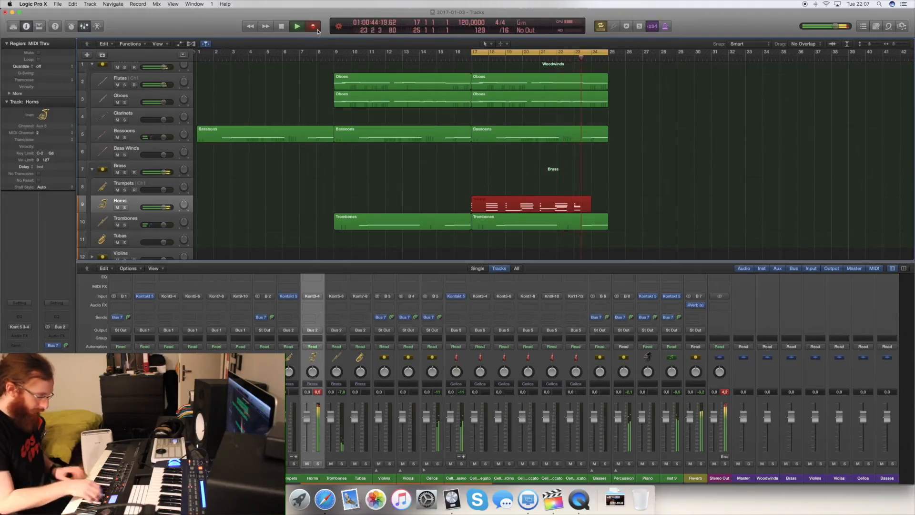
key(space)
key(super+z)
key(super+z)
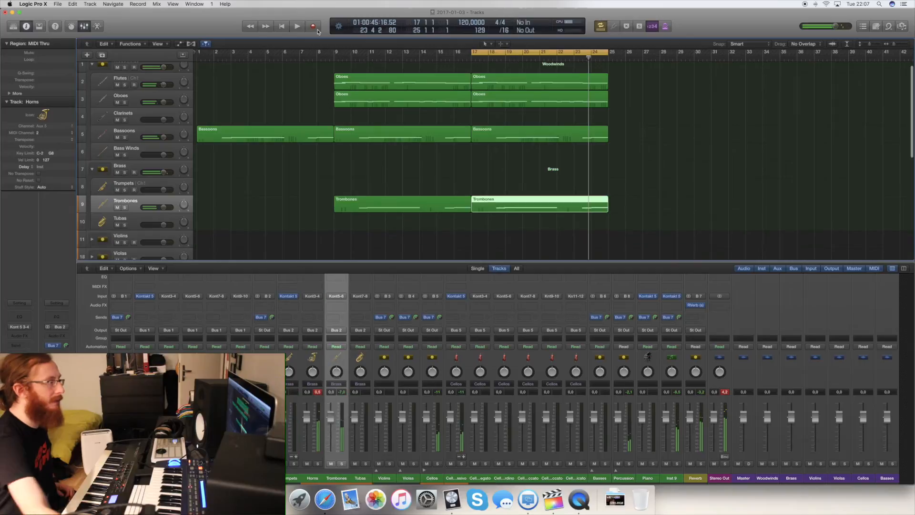
Try another recording from bar 17, undo the take on the Trombones track and restore the removed Horns track.
click(470, 57)
click(313, 28)
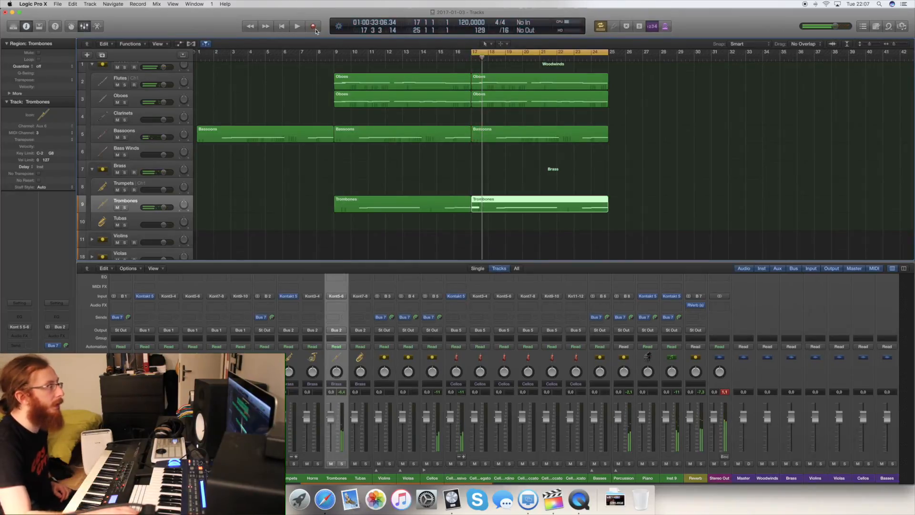
key(super+z)
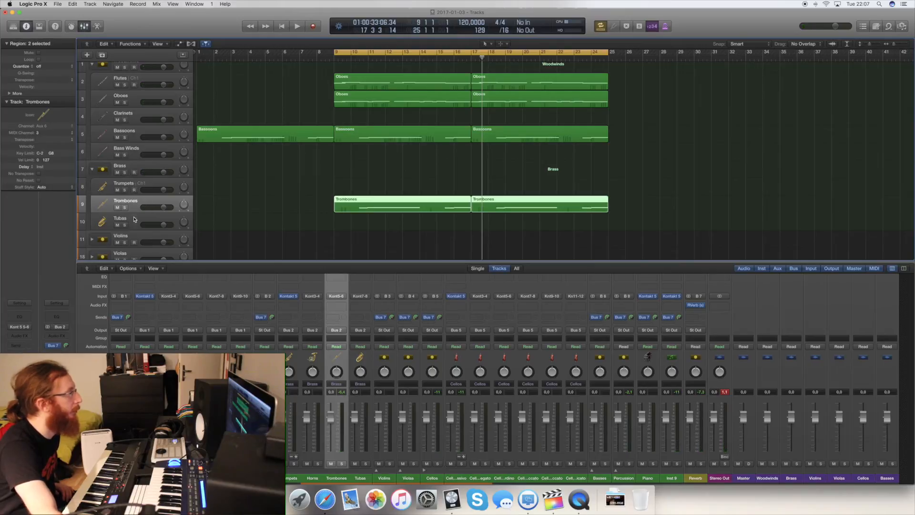
scroll(133, 218, down, 2)
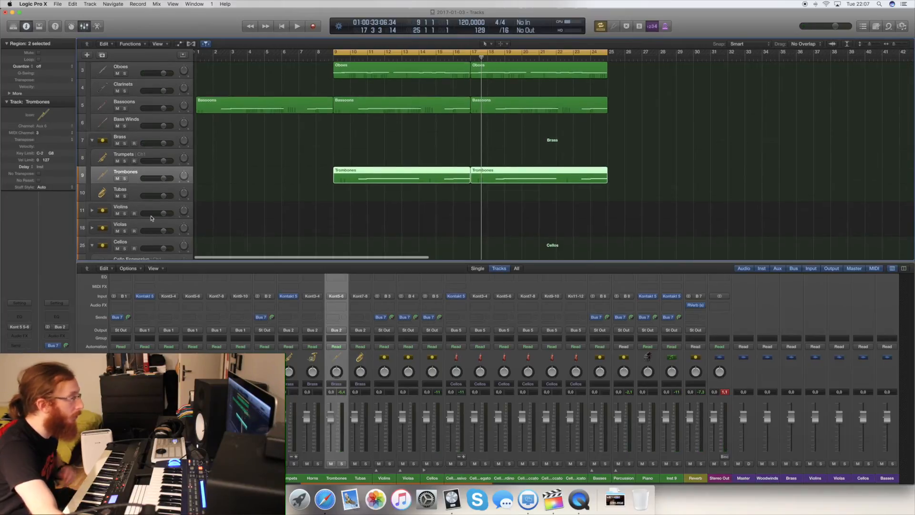
key(super+z)
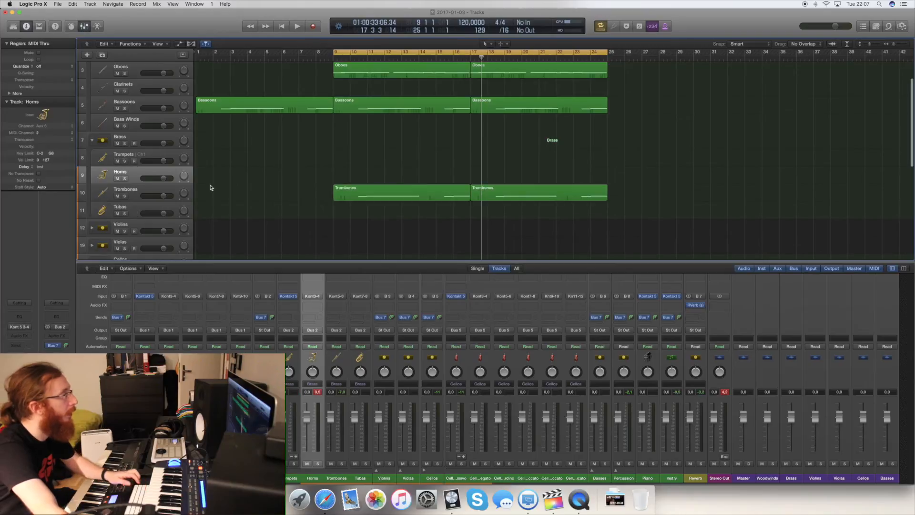
scroll(433, 107, up, 2)
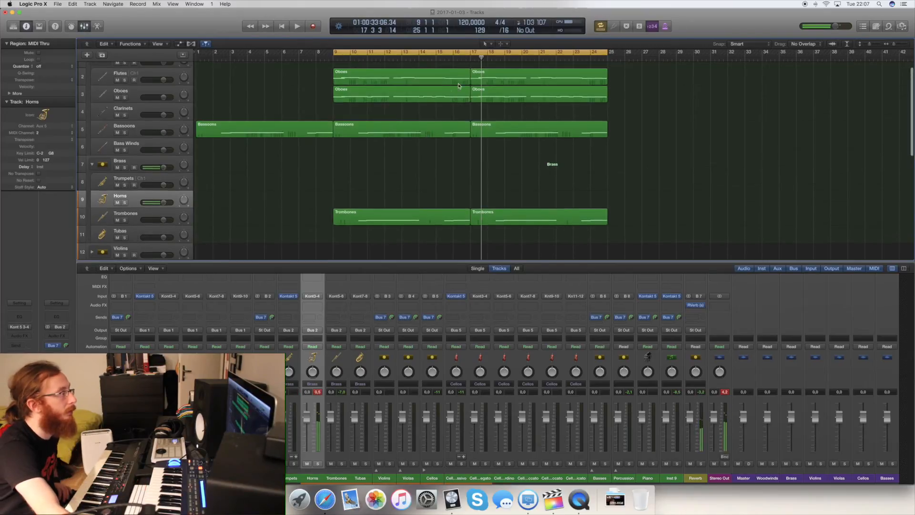
Set the cycle range to bars 17 to 25 again and record the horn part on the Horns track.
drag(335, 52, 461, 56)
click(470, 57)
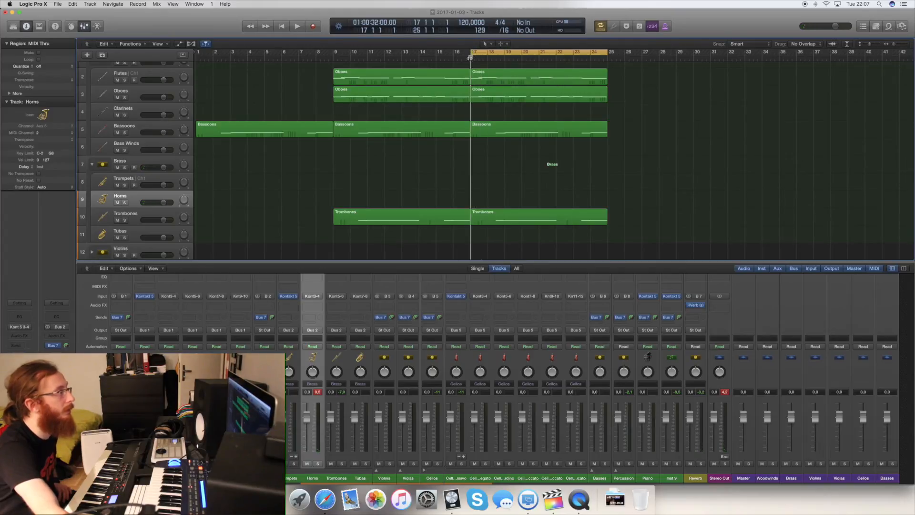
click(315, 28)
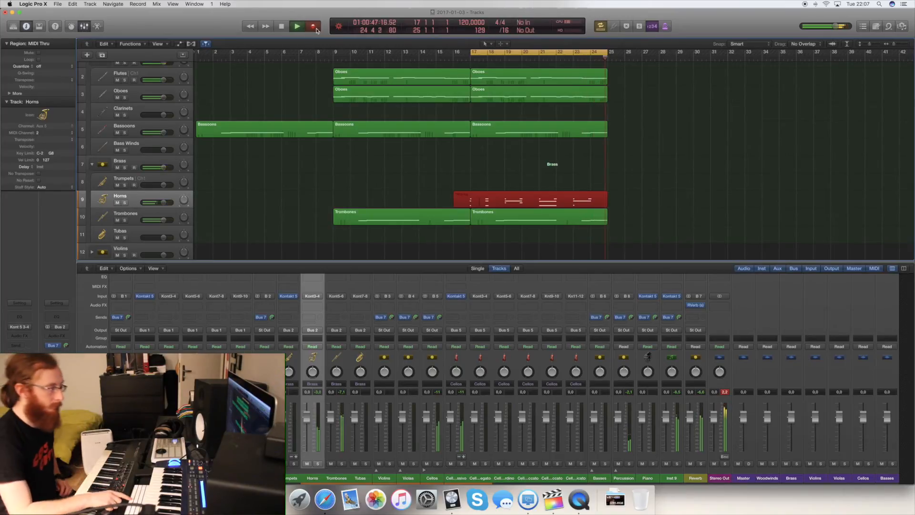
key(space)
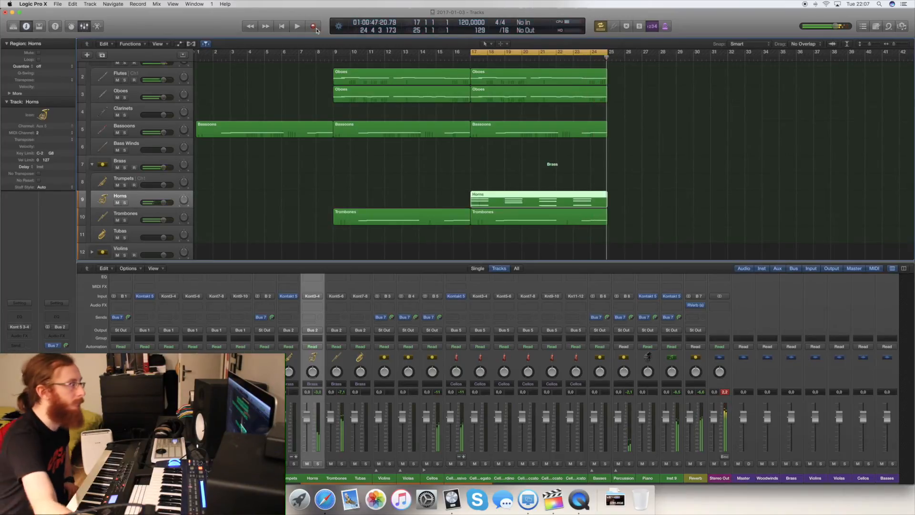
Collapse the Brass and Woodwinds stacks to make the cello, percussion and Inst 9 tracks reachable.
click(92, 164)
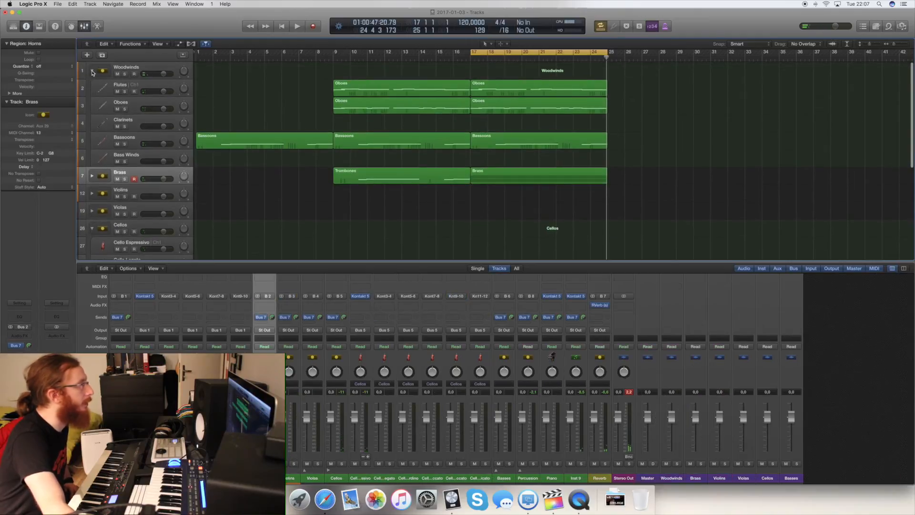
click(92, 72)
scroll(386, 158, down, 3)
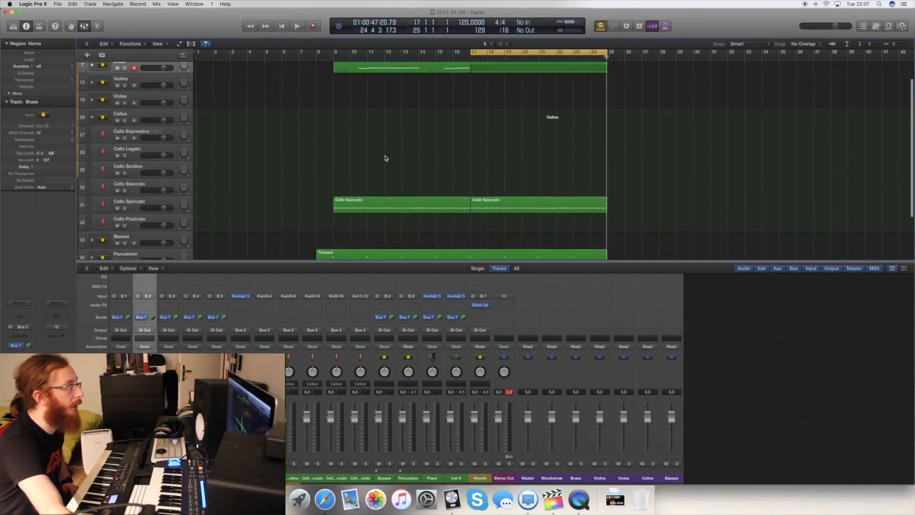
scroll(386, 158, down, 4)
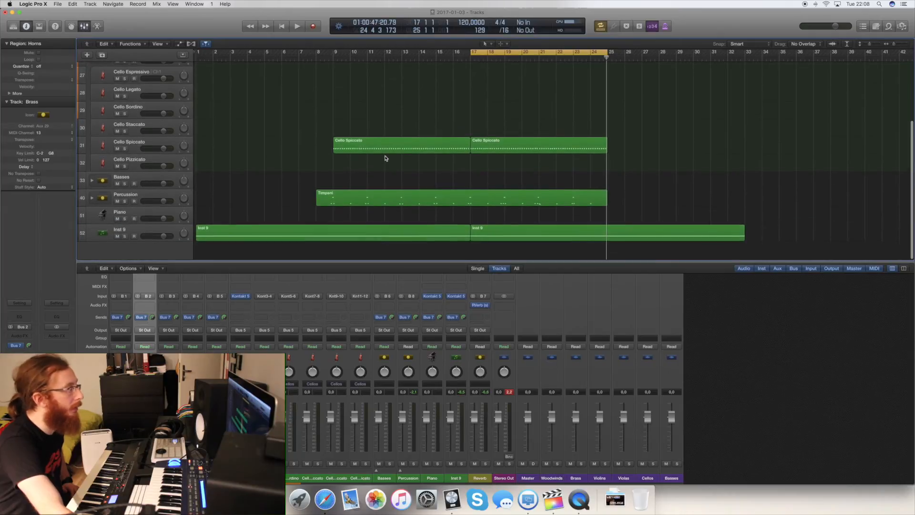
Show the Timpani region in the Piano Roll, turn off cycle mode and place the playhead at bar 17.
click(471, 203)
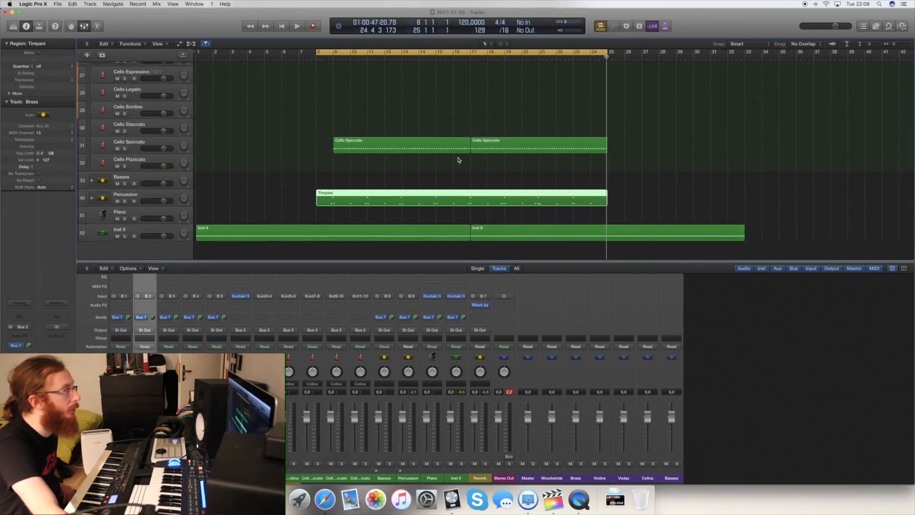
key(p)
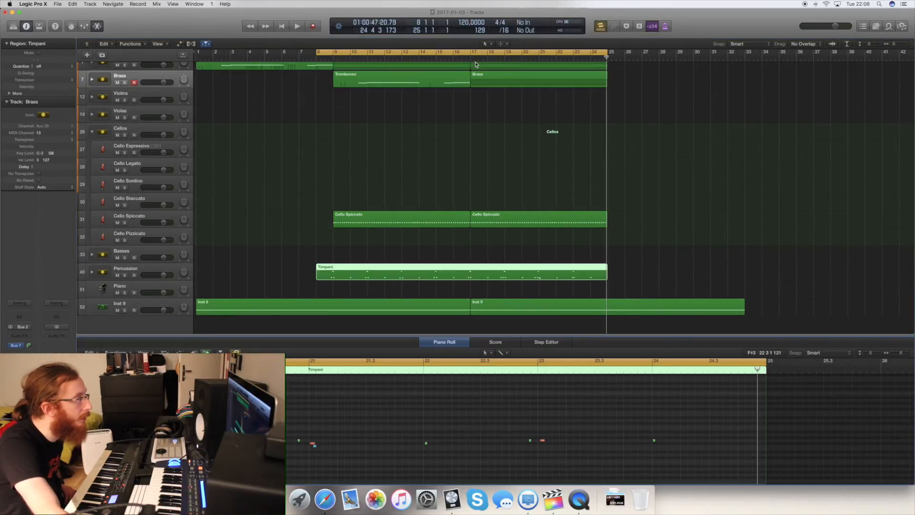
key(space)
key(c)
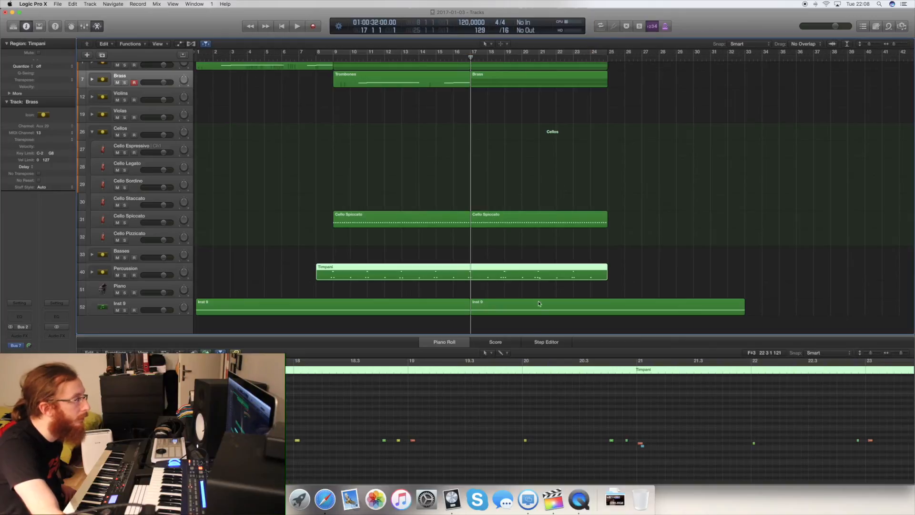
scroll(466, 421, left, 5)
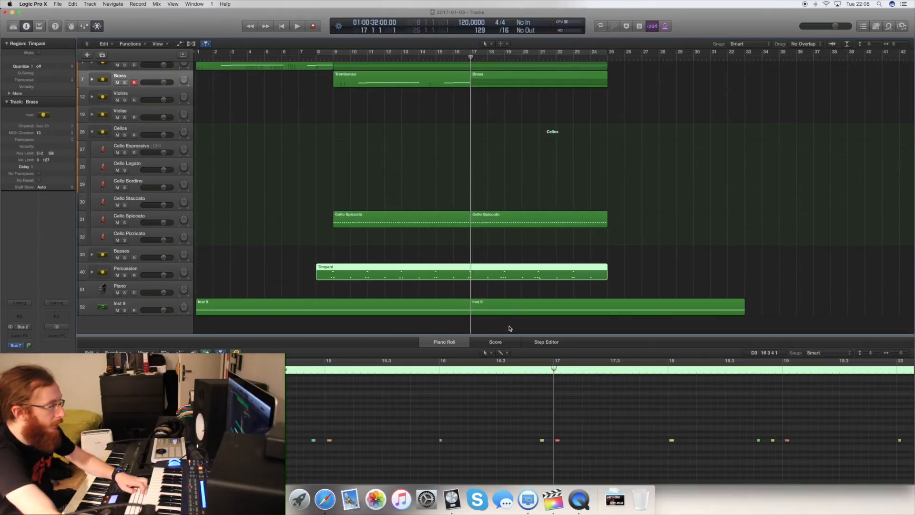
Shorten the timpani note that crosses bar 17 so it ends before the bar, and split the Timpani region there.
key(super+t)
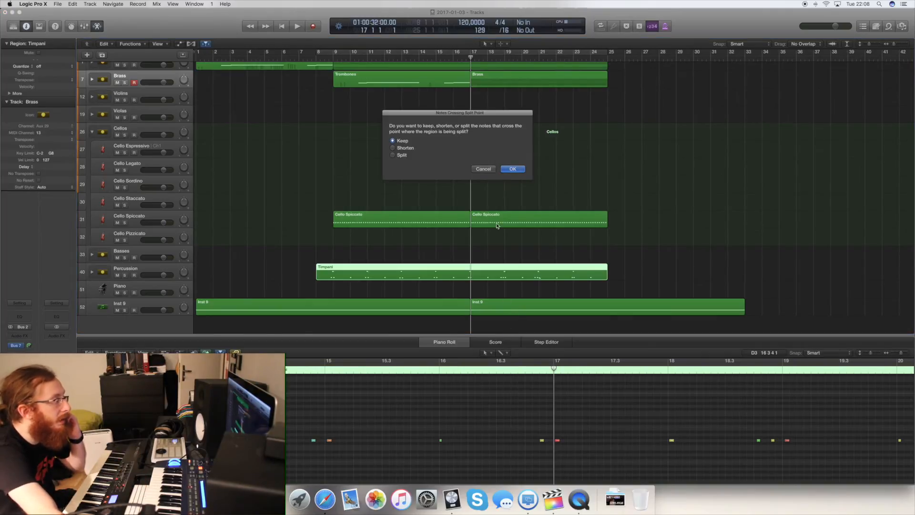
click(483, 170)
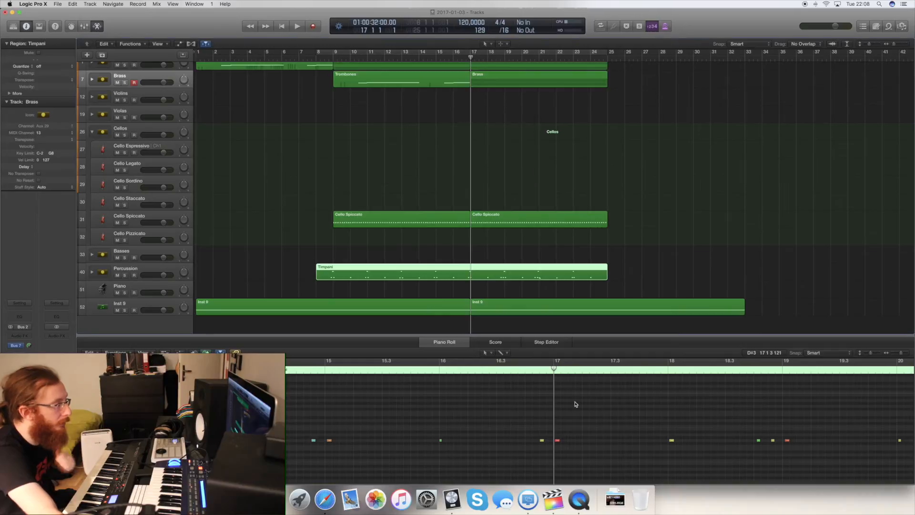
scroll(572, 400, up, 2)
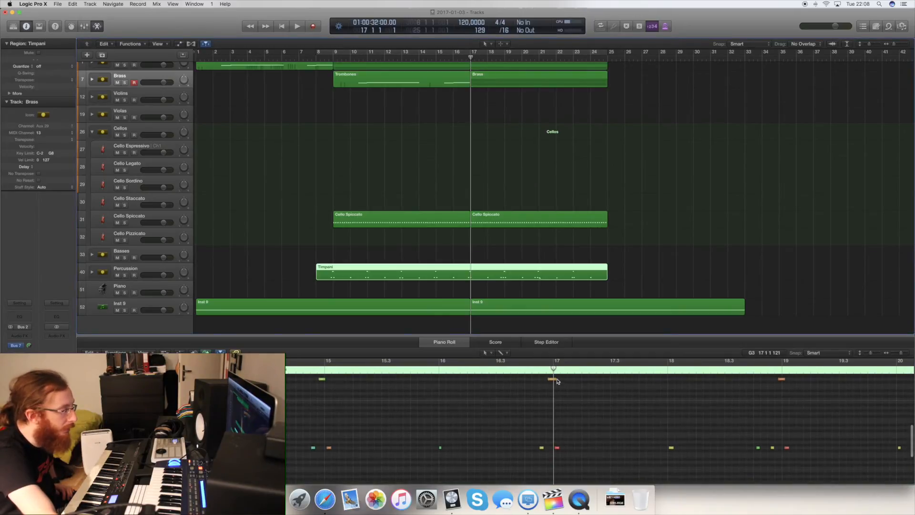
click(553, 379)
drag(554, 380, 550, 380)
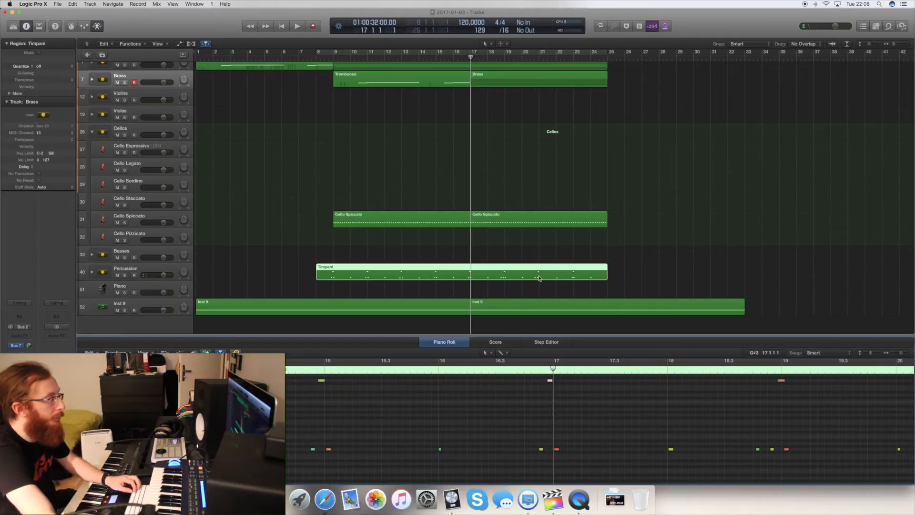
key(super+t)
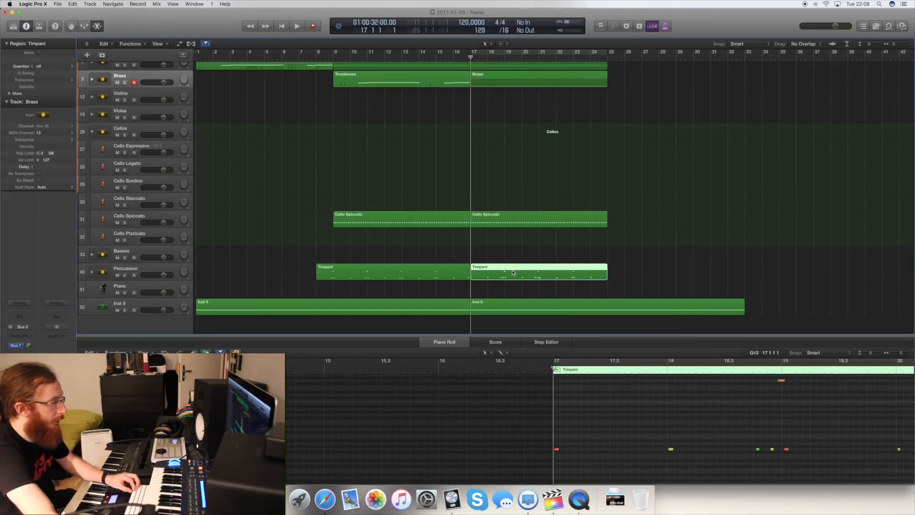
Copy the Timpani, Cello Spiccato, Woodwinds and Brass regions of bars 17 to 25 to bar 25.
drag(507, 274, 643, 274)
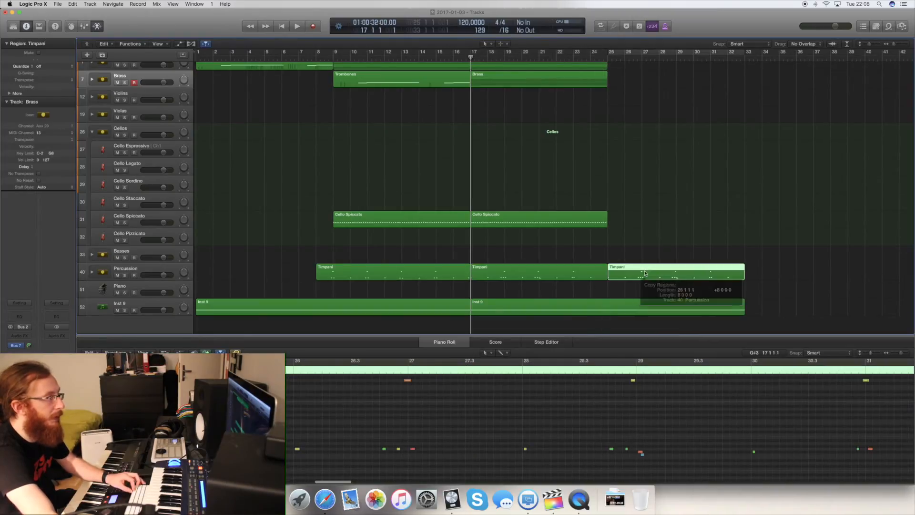
drag(501, 218, 638, 231)
scroll(610, 195, up, 3)
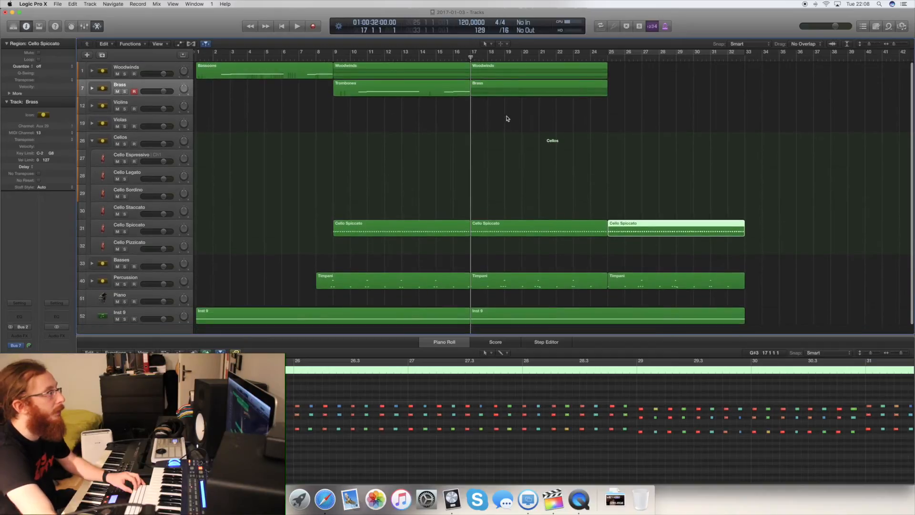
drag(507, 118, 499, 78)
drag(652, 79, 634, 82)
click(618, 115)
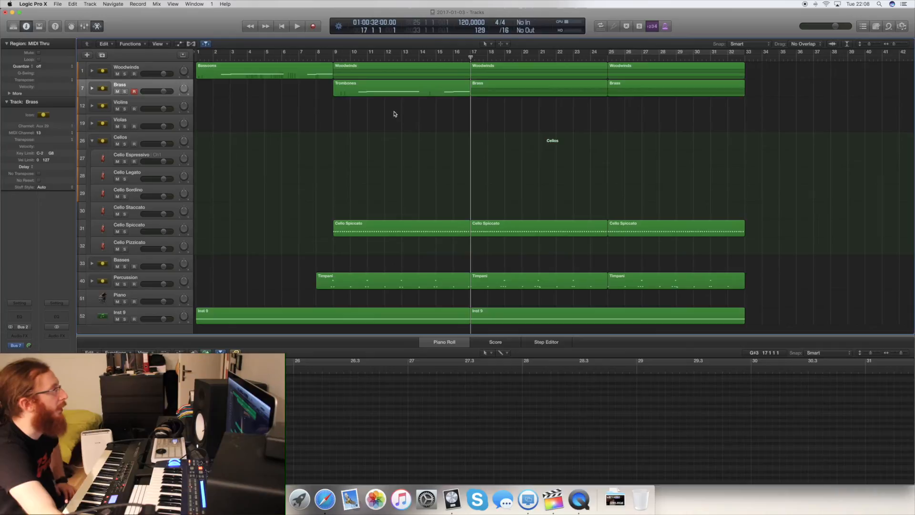
Collapse the Cellos stack, expand the Brass and Woodwinds stacks, and briefly look into the Violins stack.
click(90, 142)
click(92, 88)
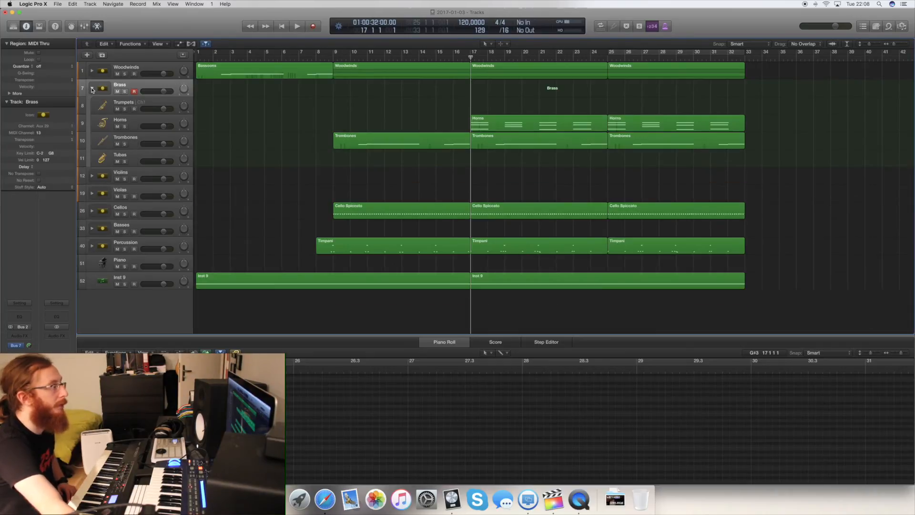
click(92, 71)
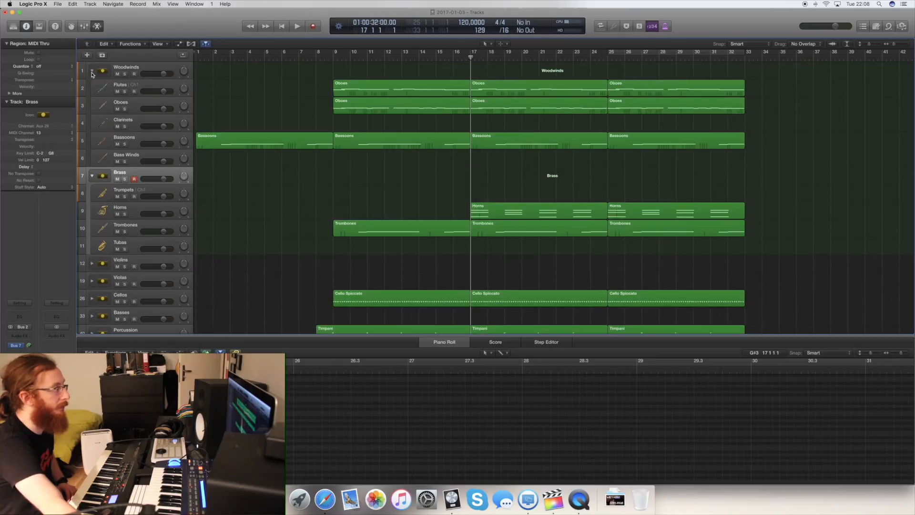
click(92, 263)
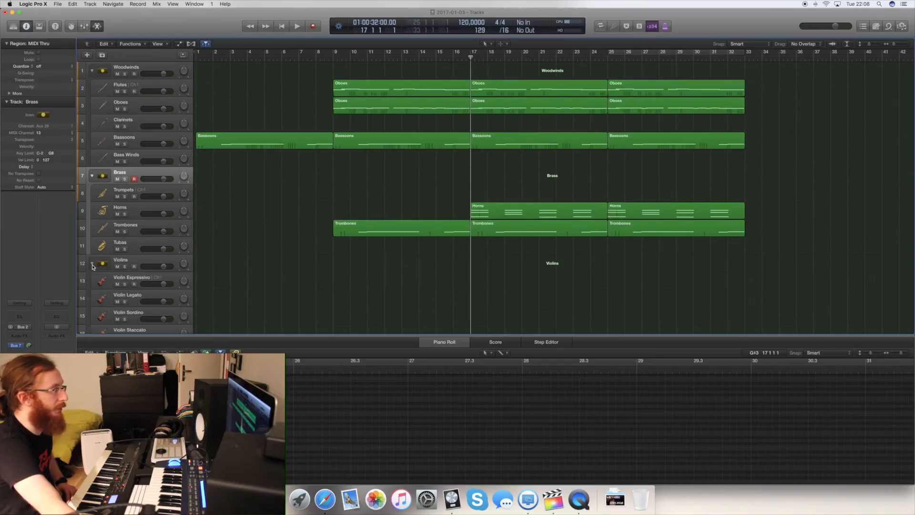
click(92, 265)
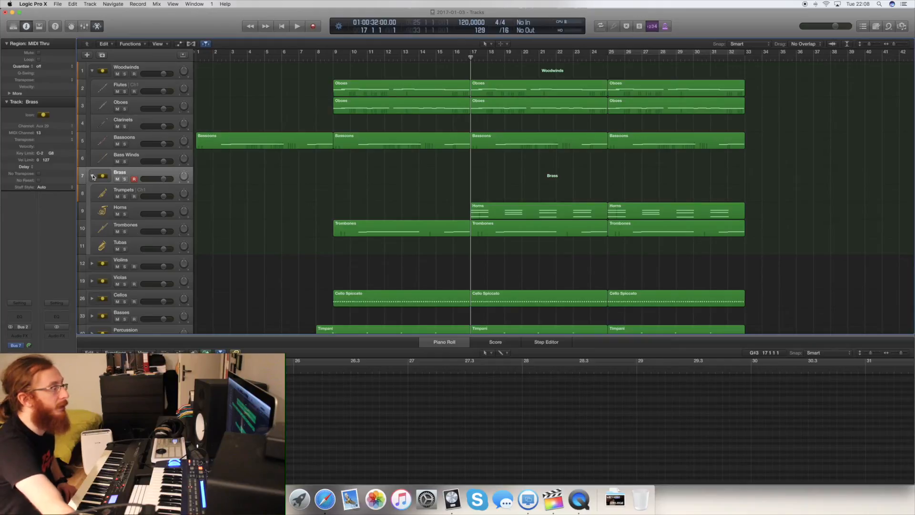
Collapse the Brass and Woodwinds track stacks.
scroll(508, 188, down, 3)
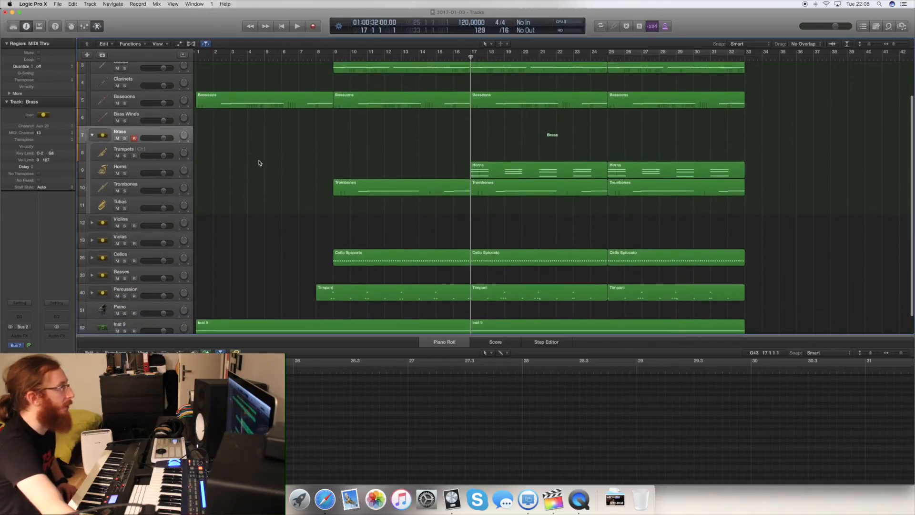
click(92, 126)
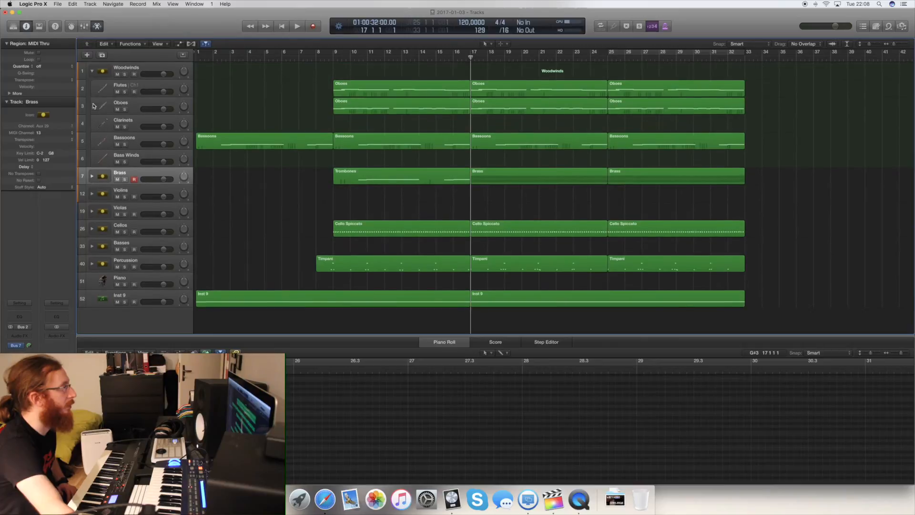
click(91, 72)
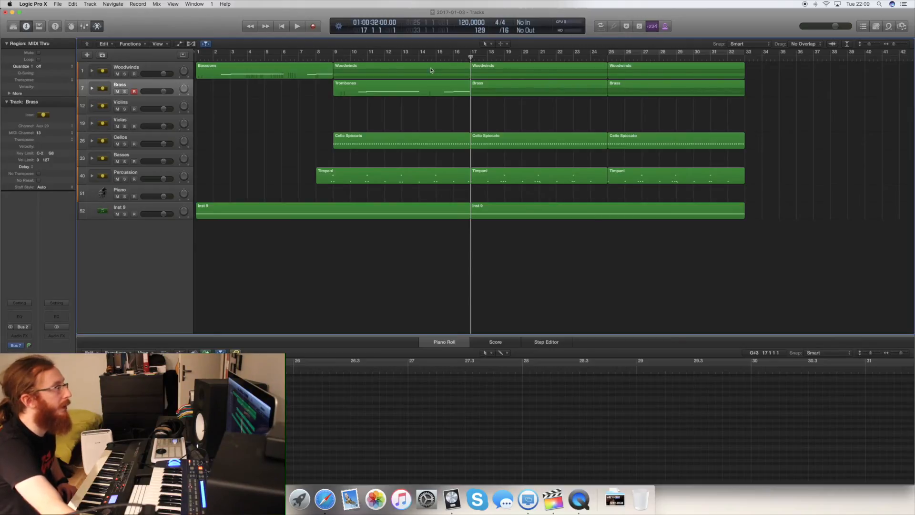
Save the project, play the arrangement from bar 1 and stop at bar 25.
click(287, 29)
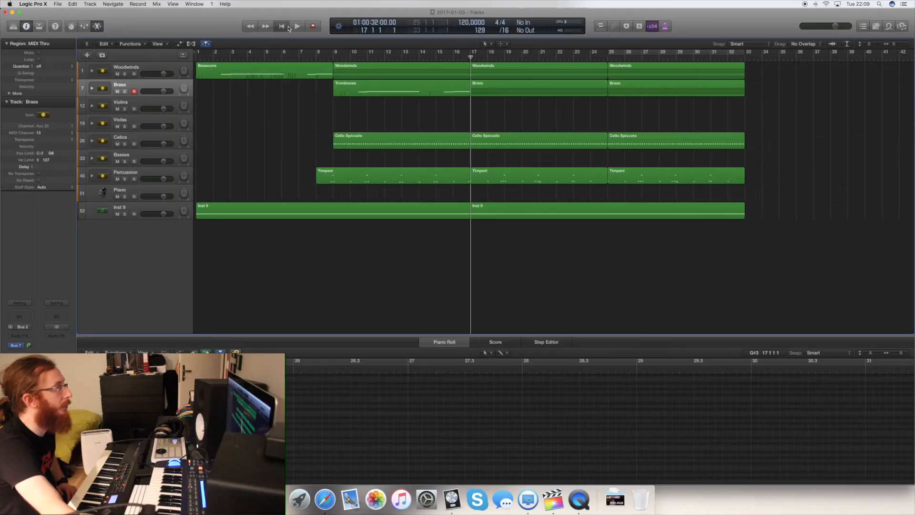
key(super+s)
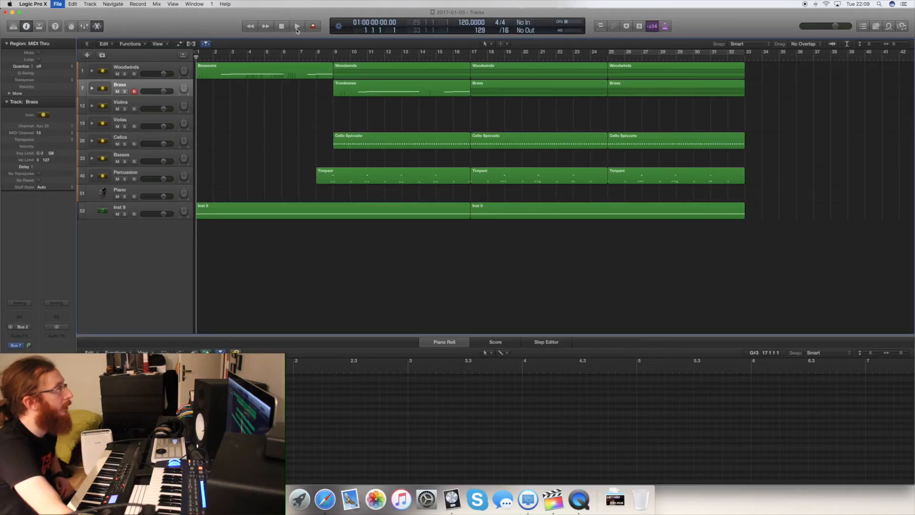
click(297, 28)
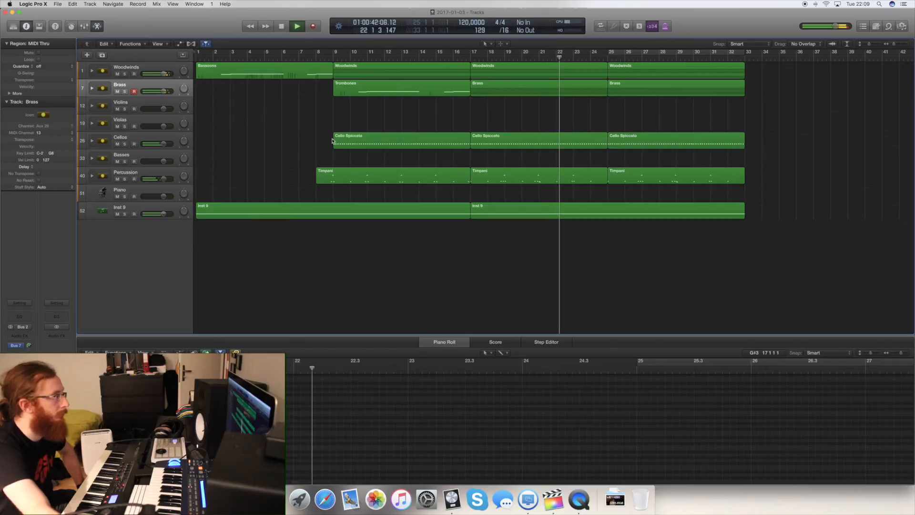
click(282, 26)
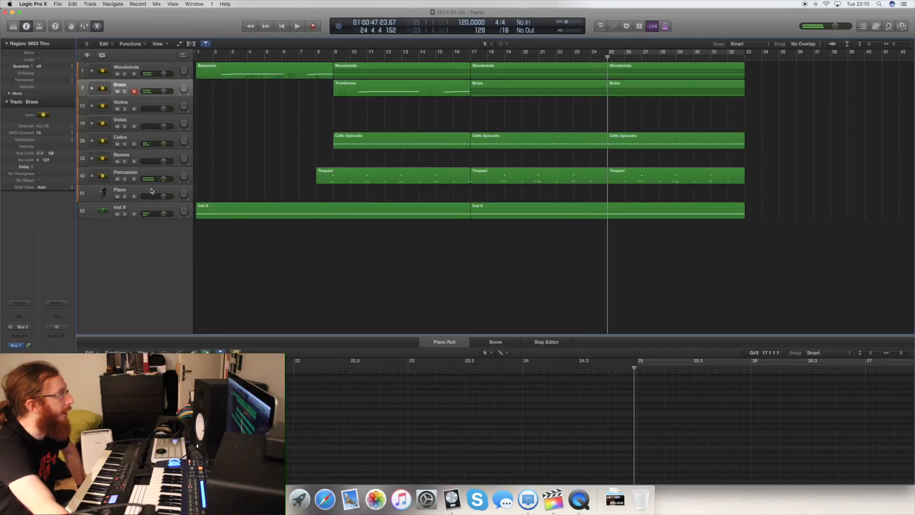
Add one software instrument track with Kontakt 5 directly below the Piano track.
click(132, 190)
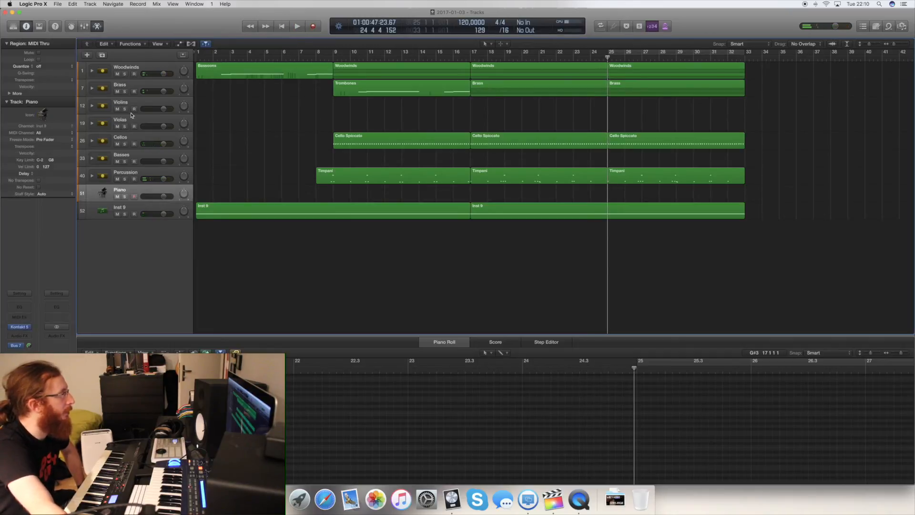
click(87, 55)
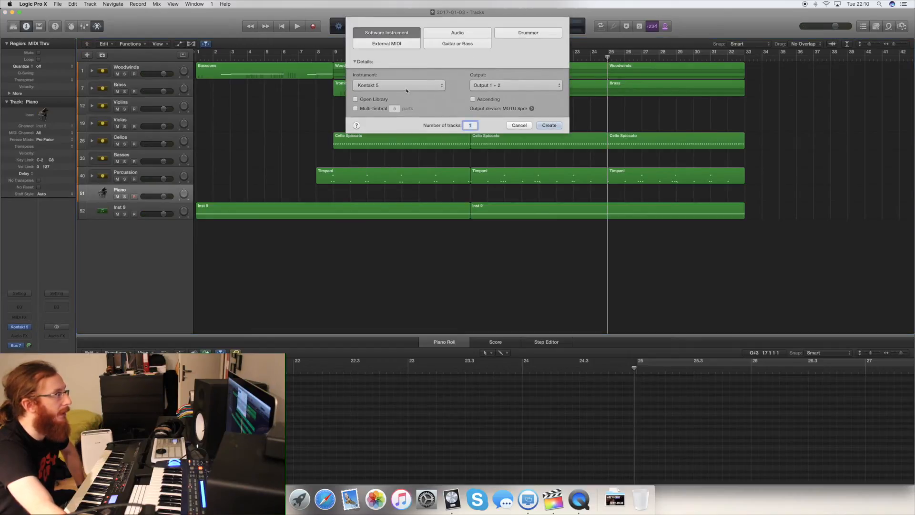
click(549, 125)
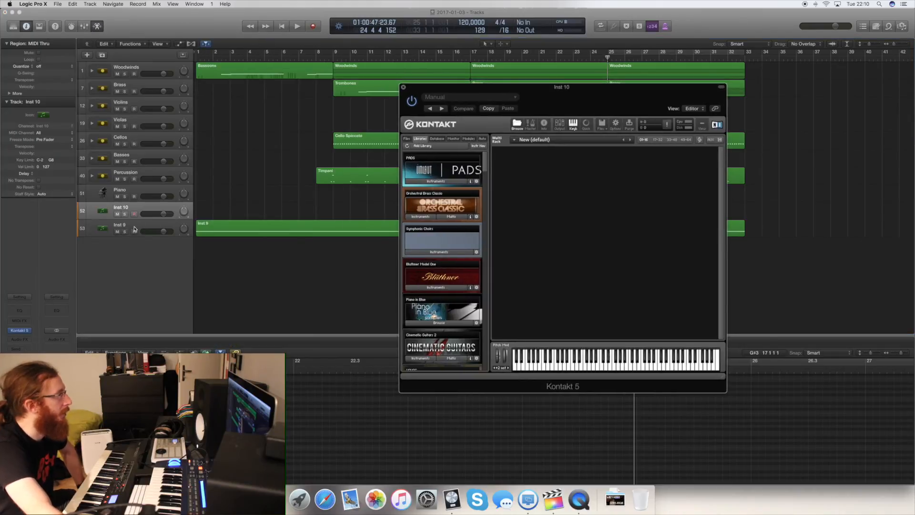
Rename the Inst 9 track as Action Strings and the new Kontakt track as Choirs.
double_click(120, 225)
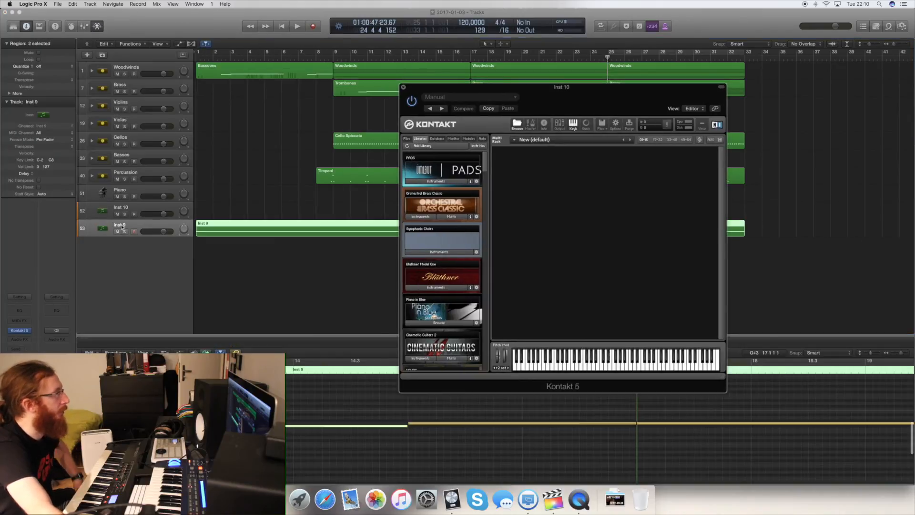
text(Action Strings)
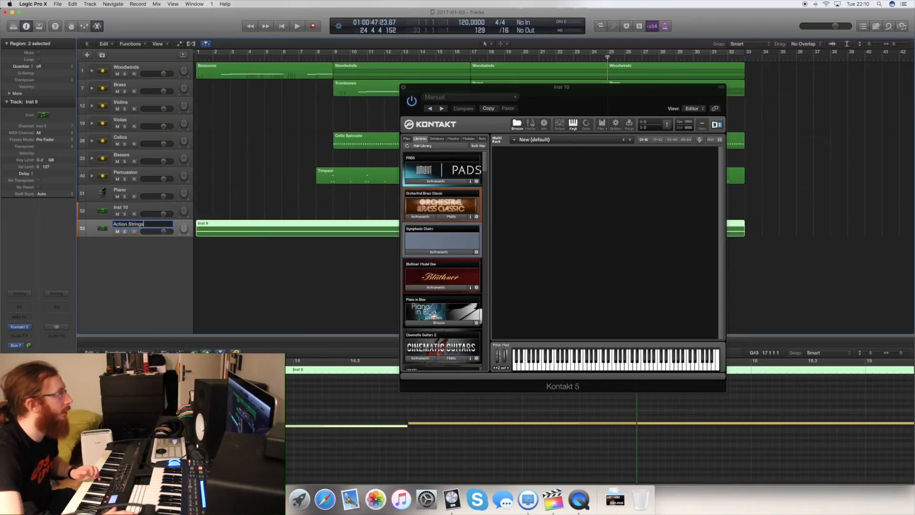
key(Return)
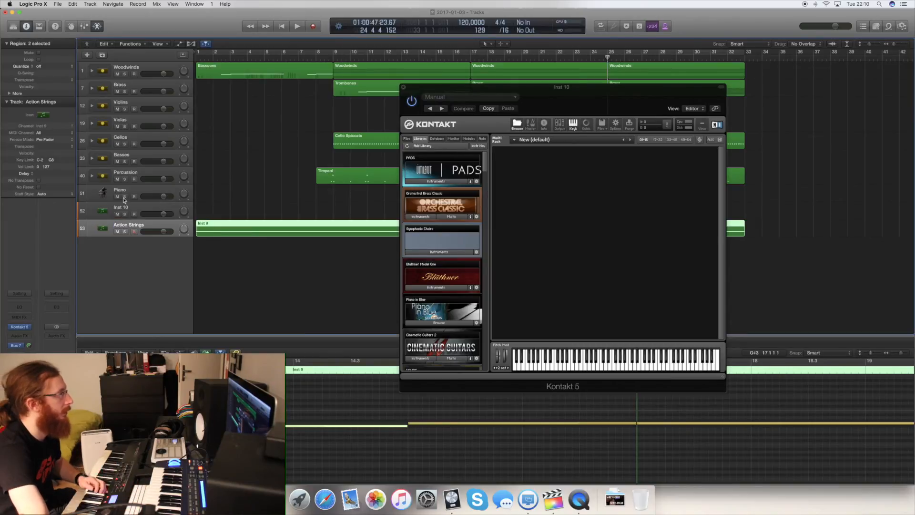
double_click(122, 208)
text(Choi)
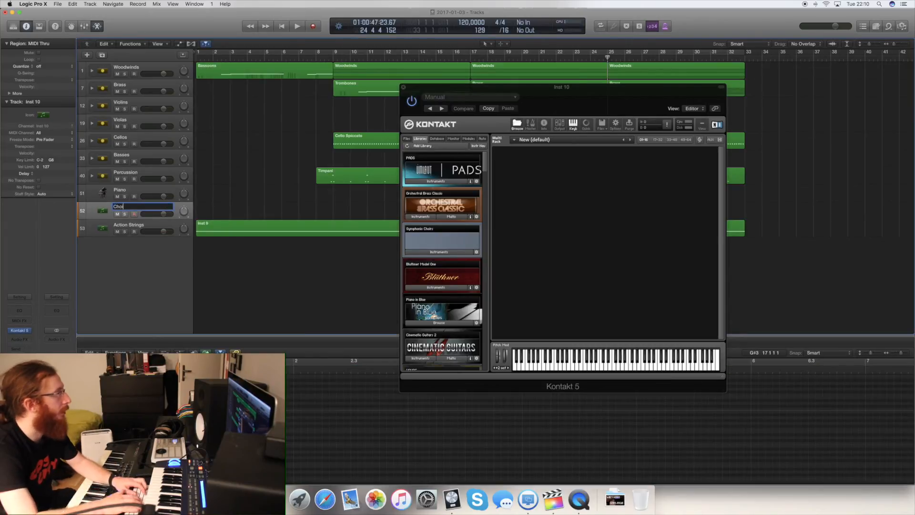
text(rs)
key(Return)
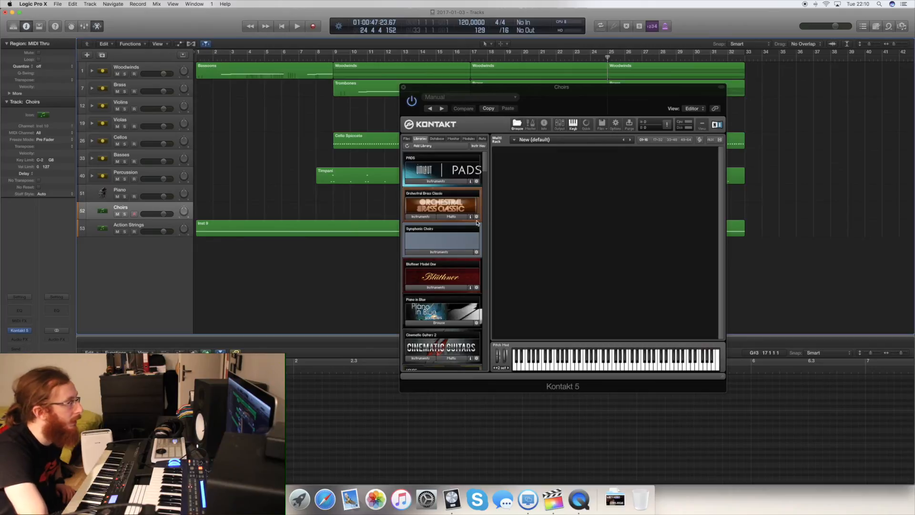
Load the Requiem Pro Poly Sustain Men patch from the Requiem library on the Choirs track and select the Domi syllable.
click(442, 239)
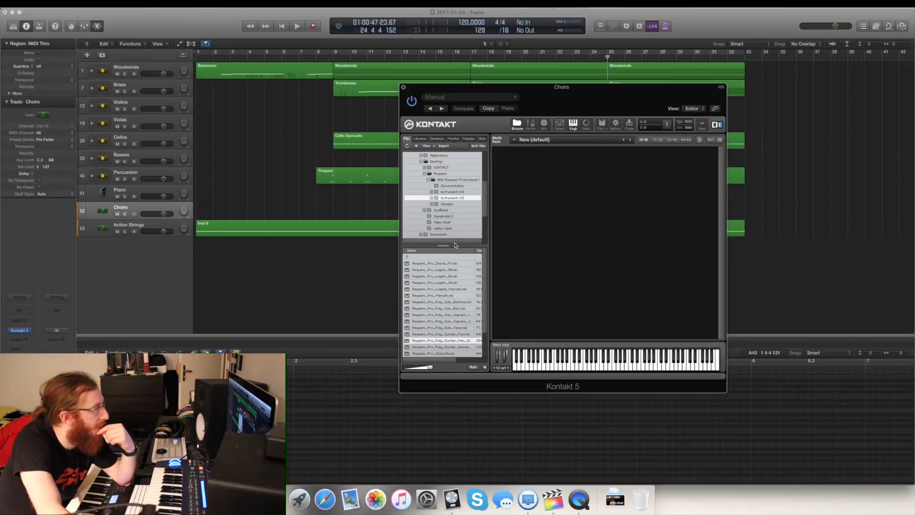
double_click(455, 341)
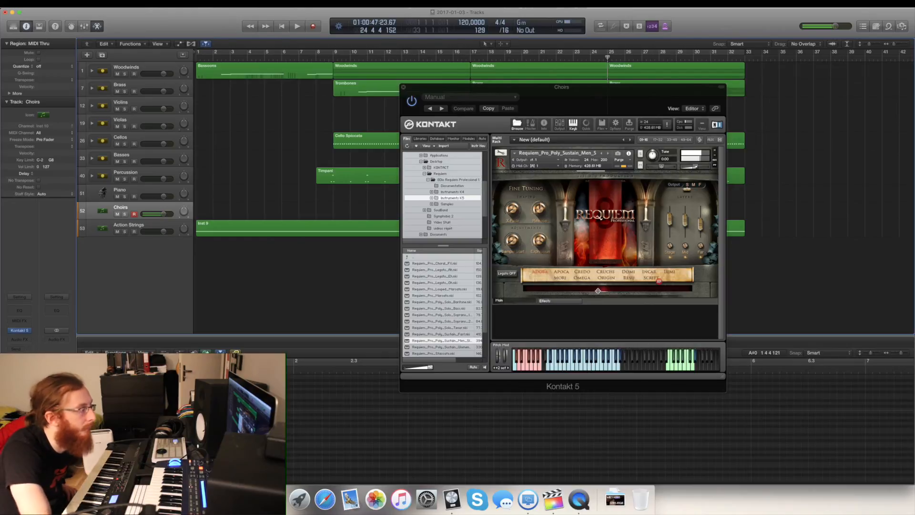
click(623, 273)
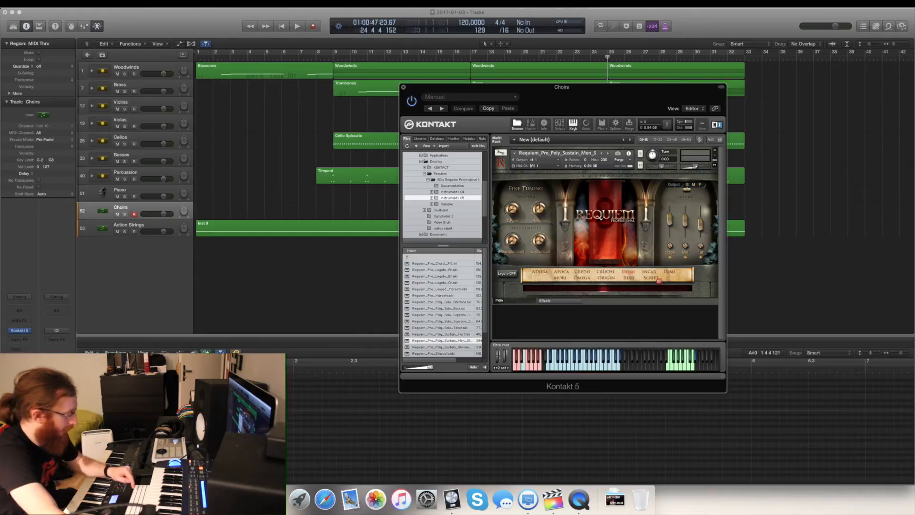
Add a Bus 7 reverb send to the Choirs channel, set its send level and close the Kontakt window.
key(x)
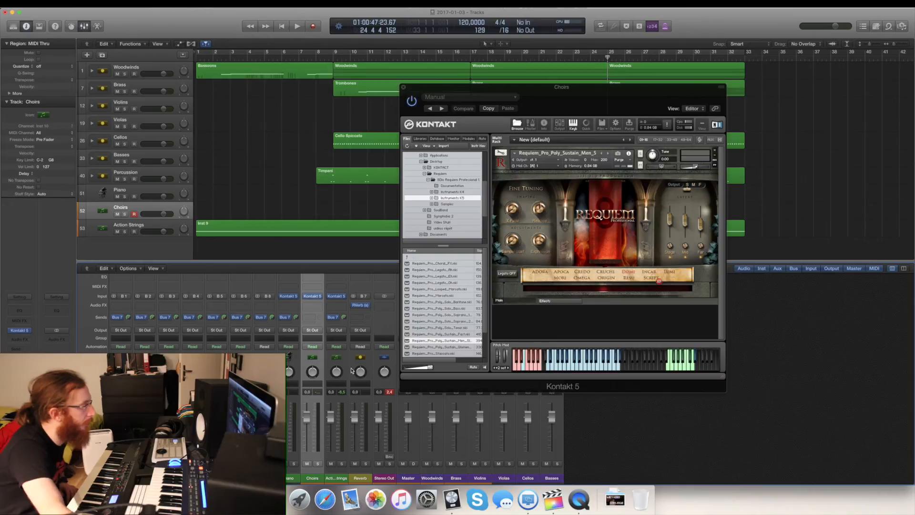
click(310, 317)
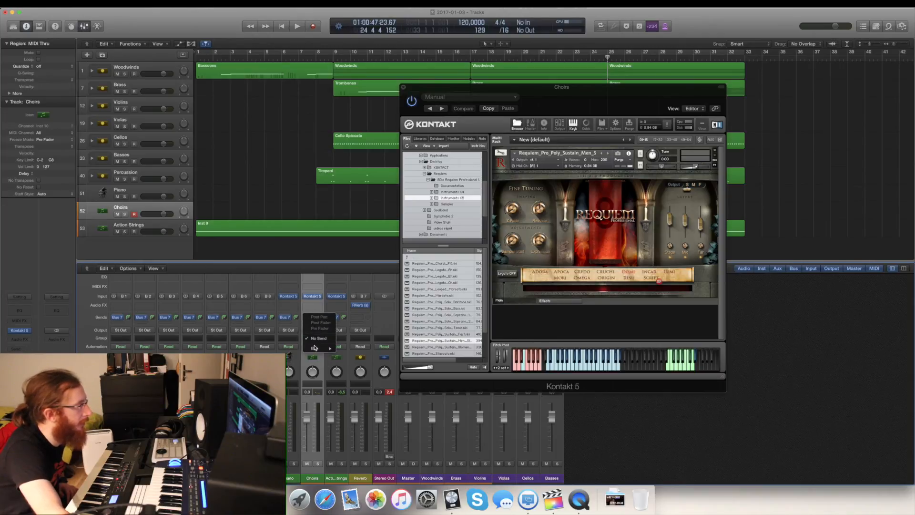
mouse_move(320, 349)
click(362, 383)
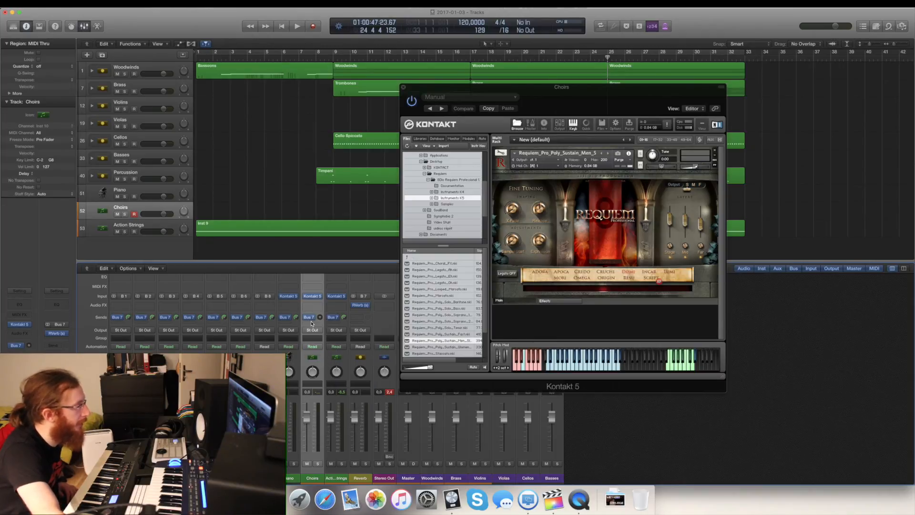
drag(319, 317, 319, 329)
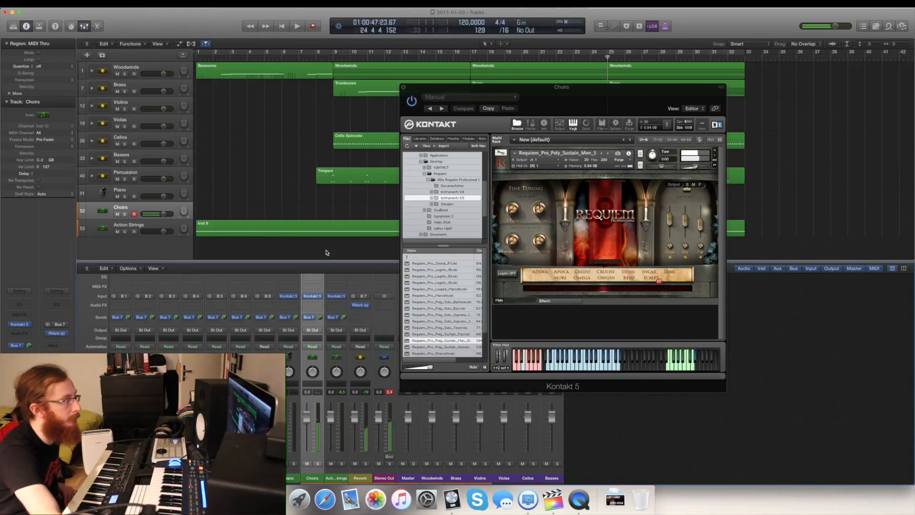
click(404, 88)
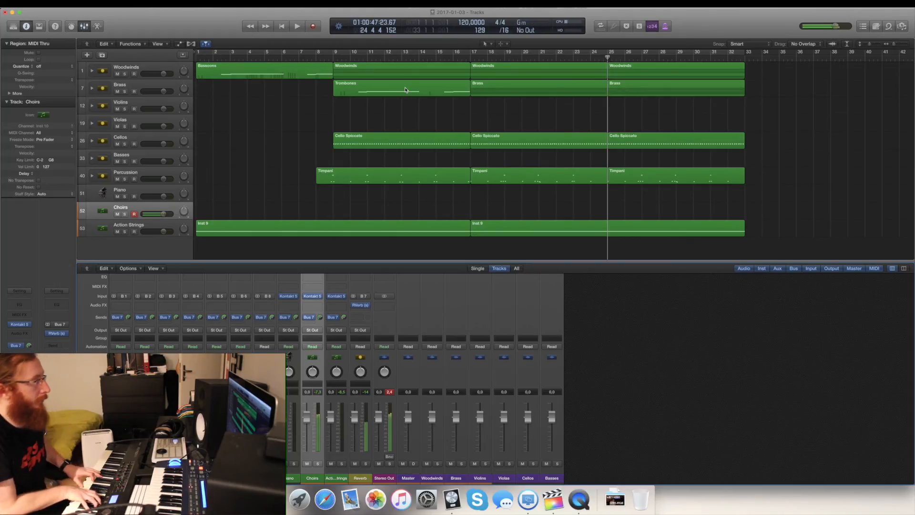
Insert the Waves L1 limiter in stereo on the Choirs channel and lower its threshold slightly.
click(318, 305)
mouse_move(333, 392)
mouse_move(383, 403)
mouse_move(487, 384)
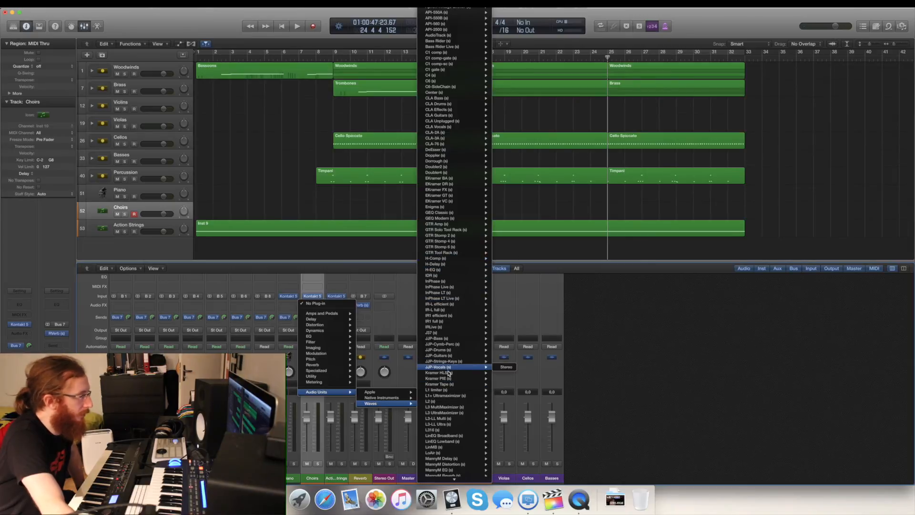
click(506, 390)
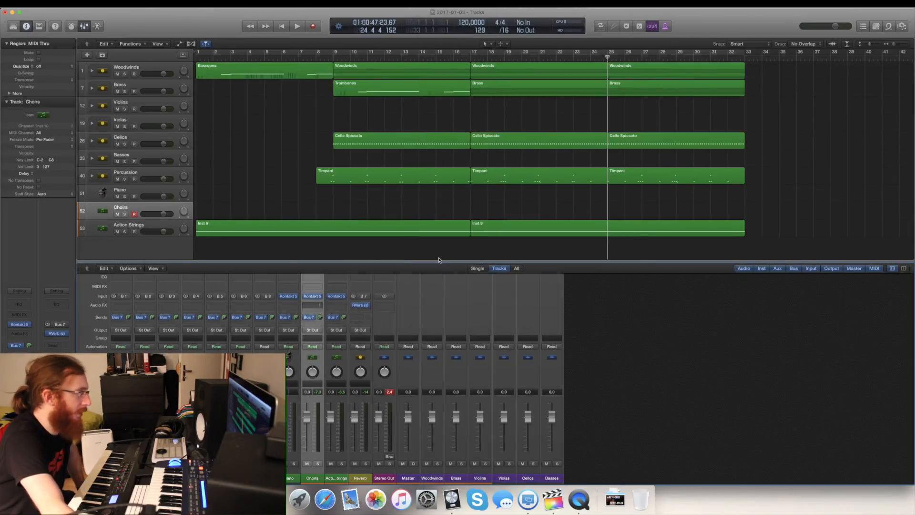
drag(38, 88, 38, 92)
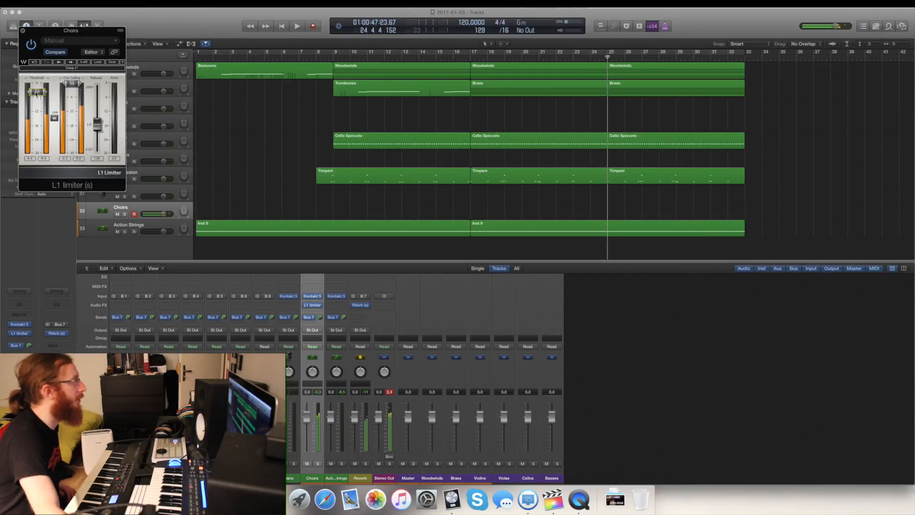
click(22, 30)
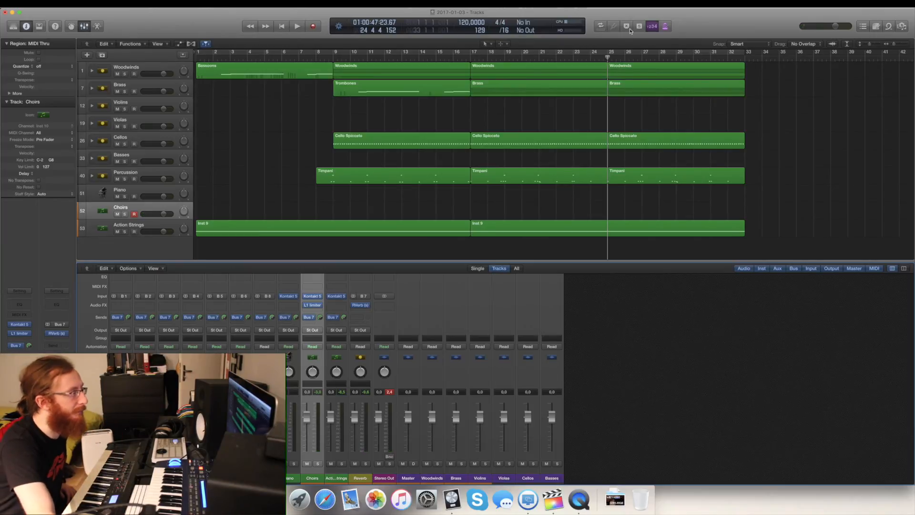
Record a sustained choir part on the Choirs track from bar 25 to just past bar 33.
click(315, 27)
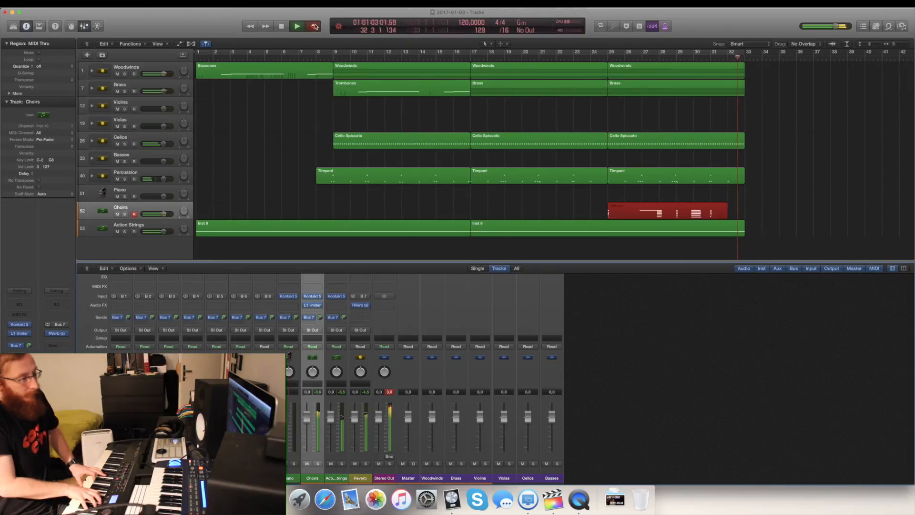
click(314, 26)
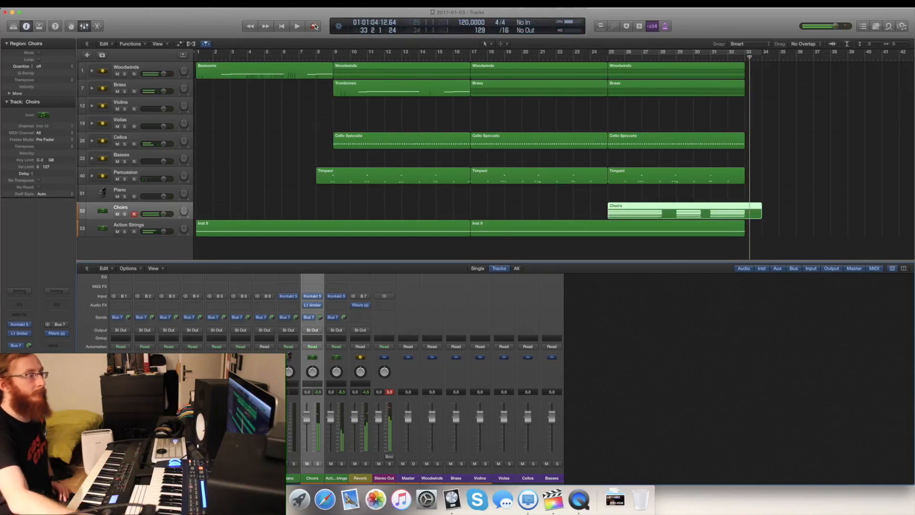
Split the Choirs region at bar 33, shortening the crossing notes, delete the remainder and return the playhead to bar 1.
click(747, 58)
key(super+t)
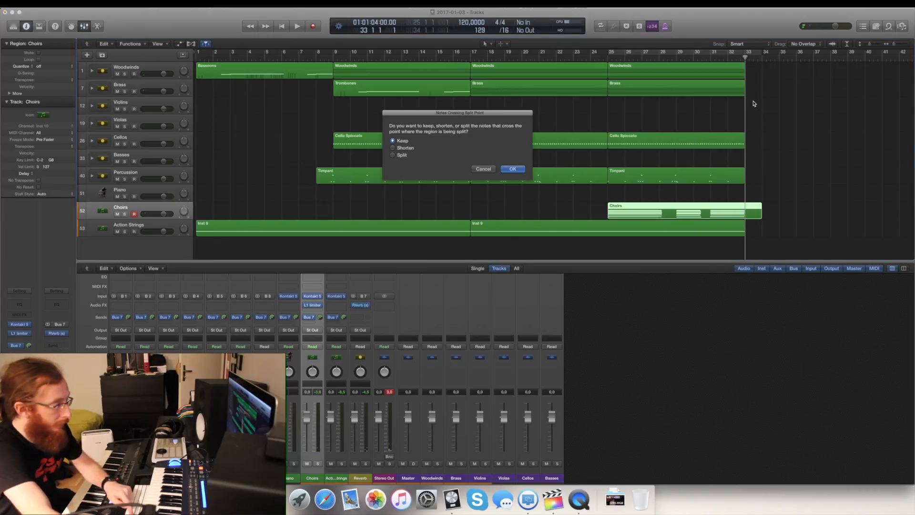
click(521, 170)
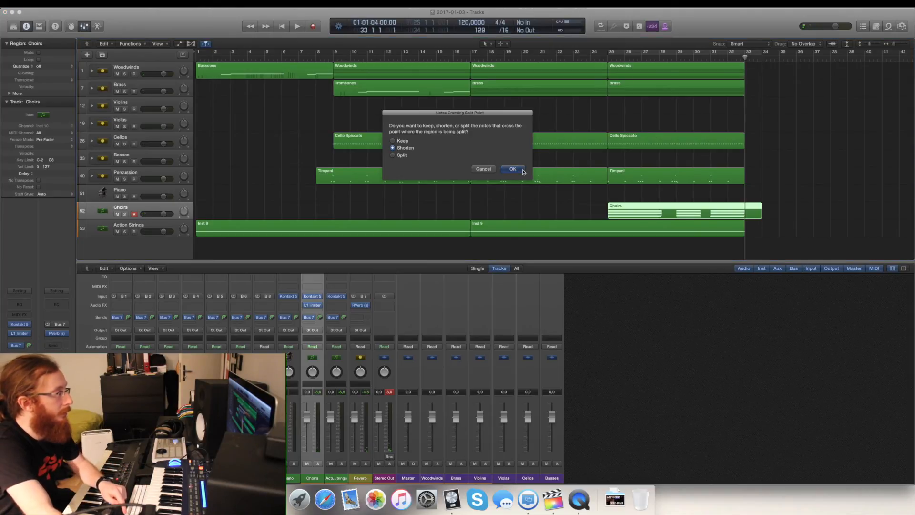
key(Delete)
key(Return)
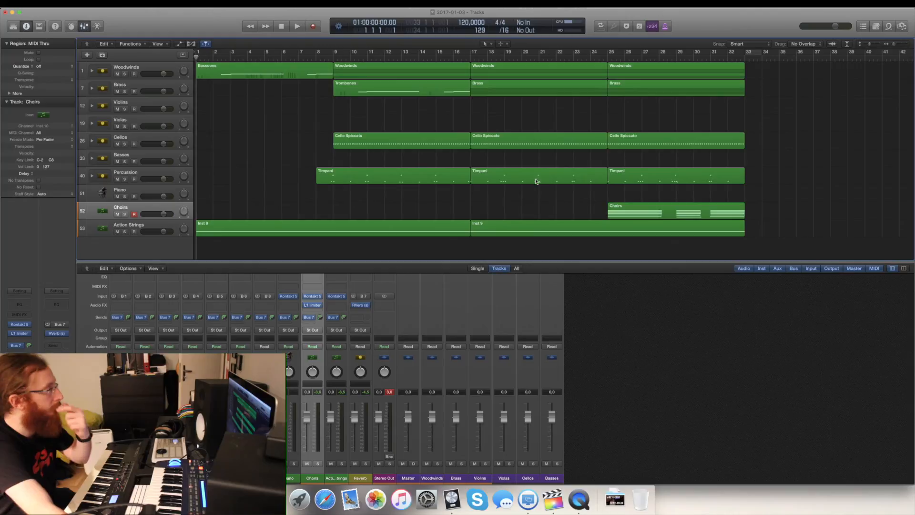
scroll(543, 174, up, 1)
scroll(546, 170, down, 1)
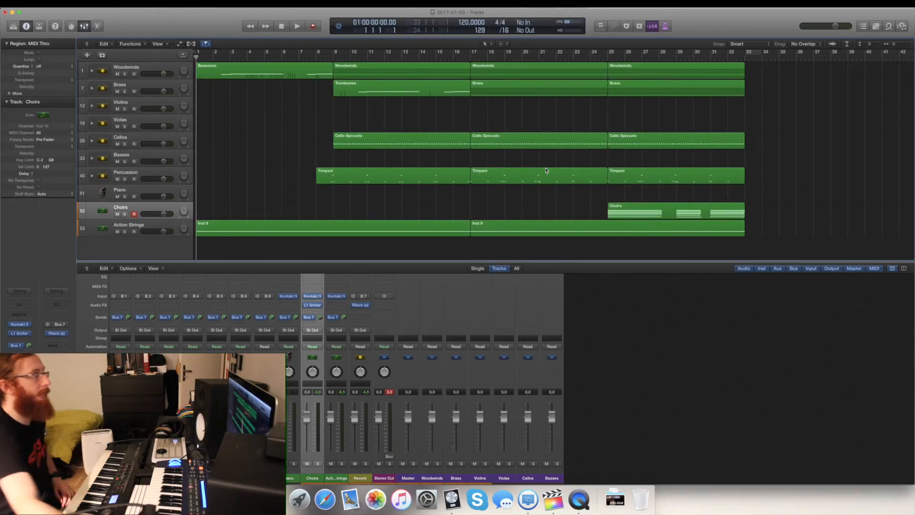